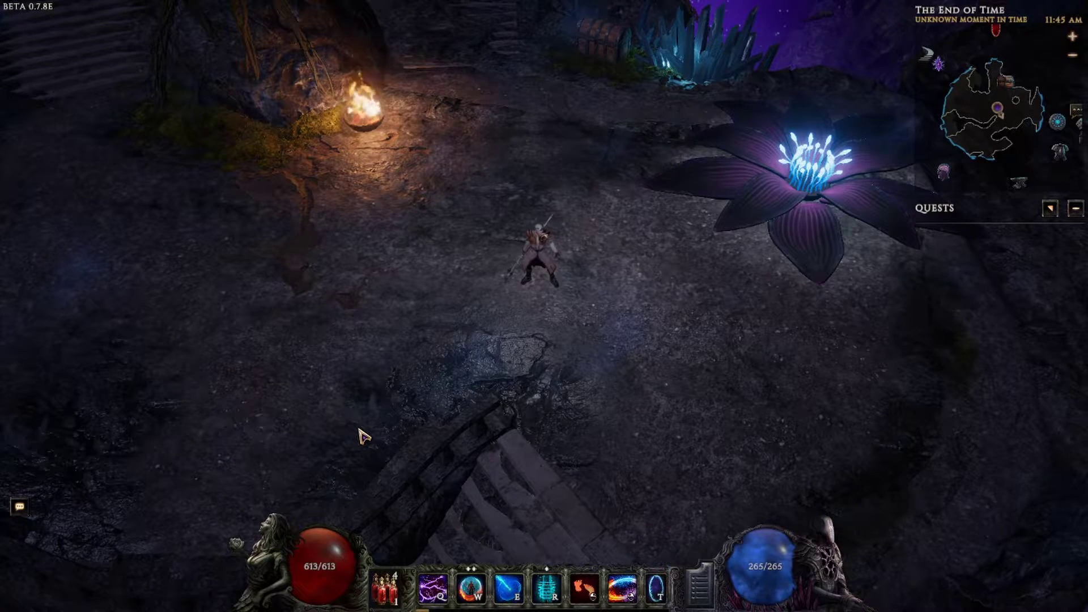
Cast Flame Ward with the stats sheet showing, then bring up its specialization tree (level 20, 0 points)
key(c)
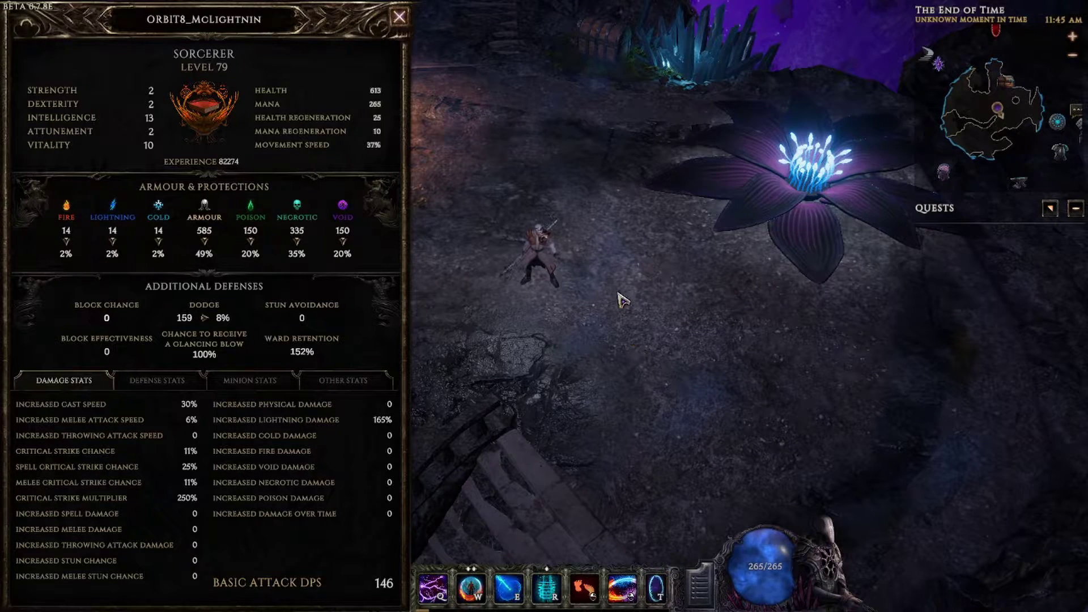
key(t)
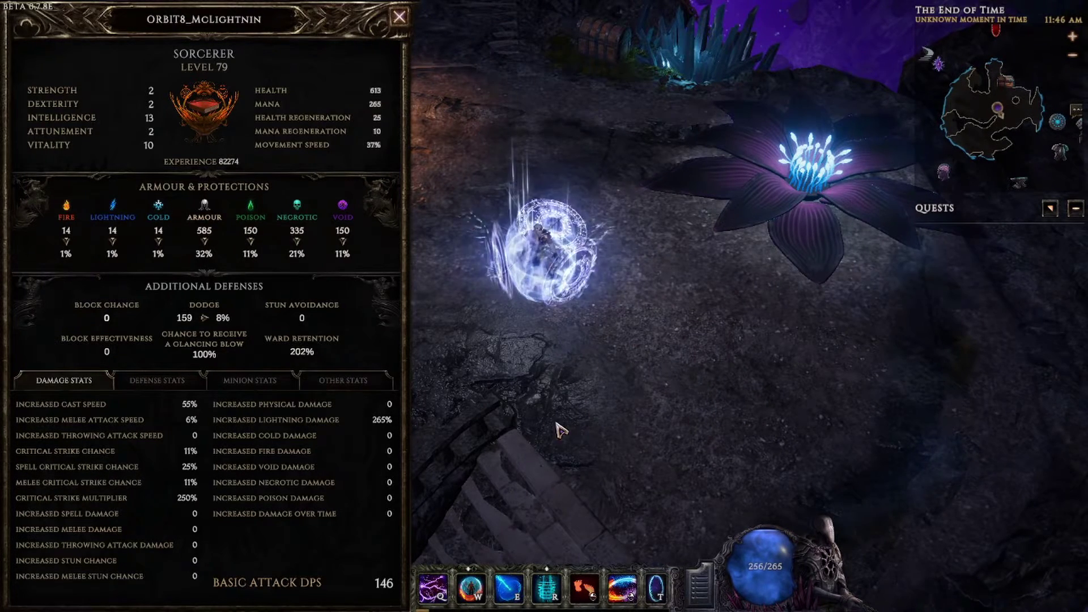
mouse_move(347, 431)
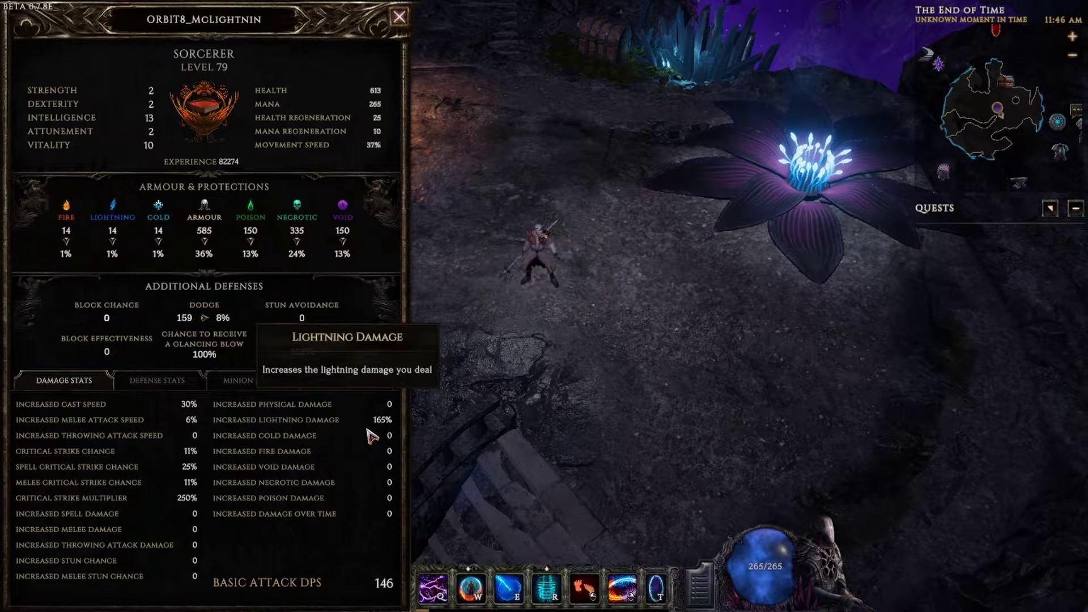
key(w)
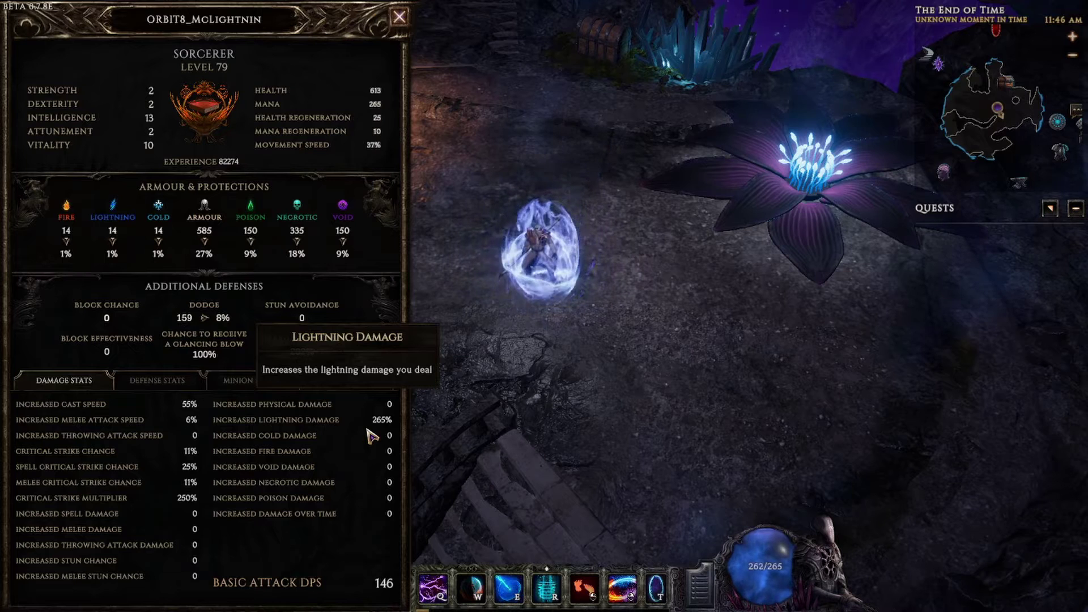
key(s)
click(490, 101)
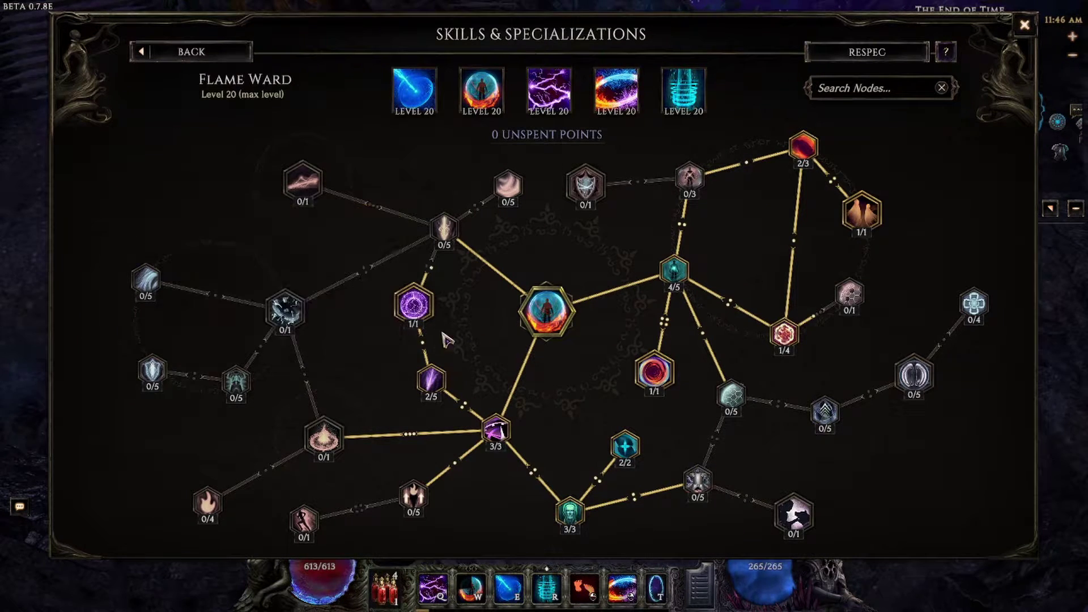
Review the Lightning Ward and Infusion nodes, then close the Flame Ward specialization tree
mouse_move(438, 321)
mouse_move(446, 389)
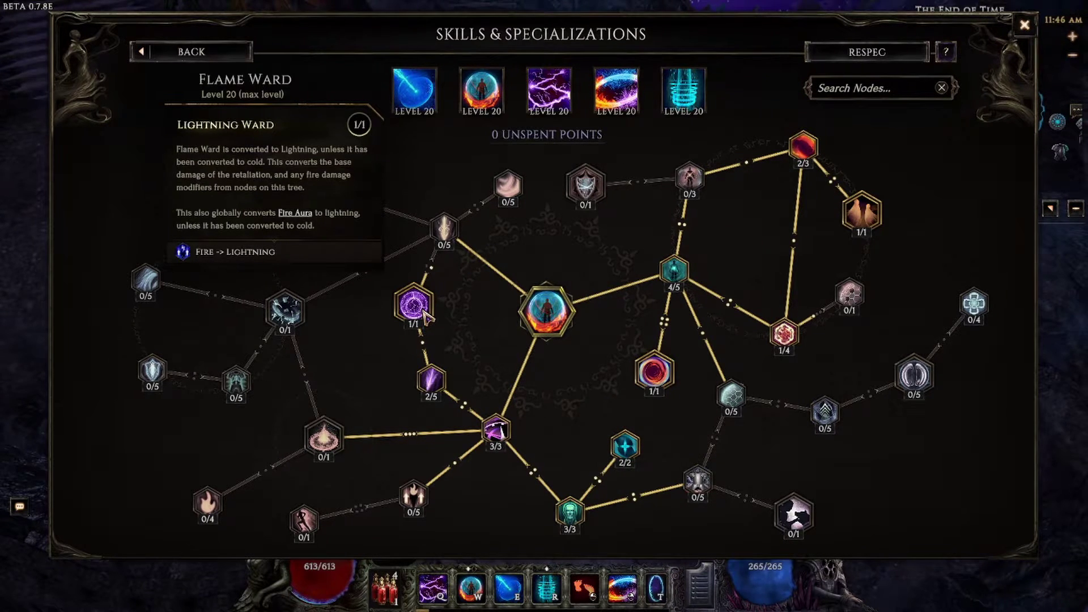
key(Escape)
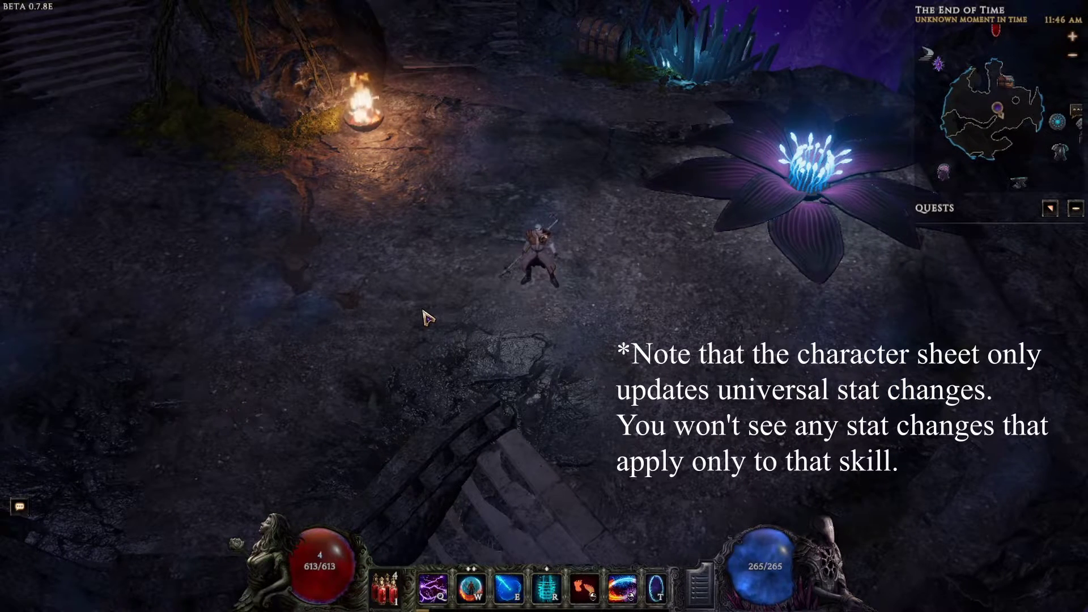
Compare character stats with Lightning Ward cast, then bring up the Game Guide's 'Increased, Added, & More' page
key(c)
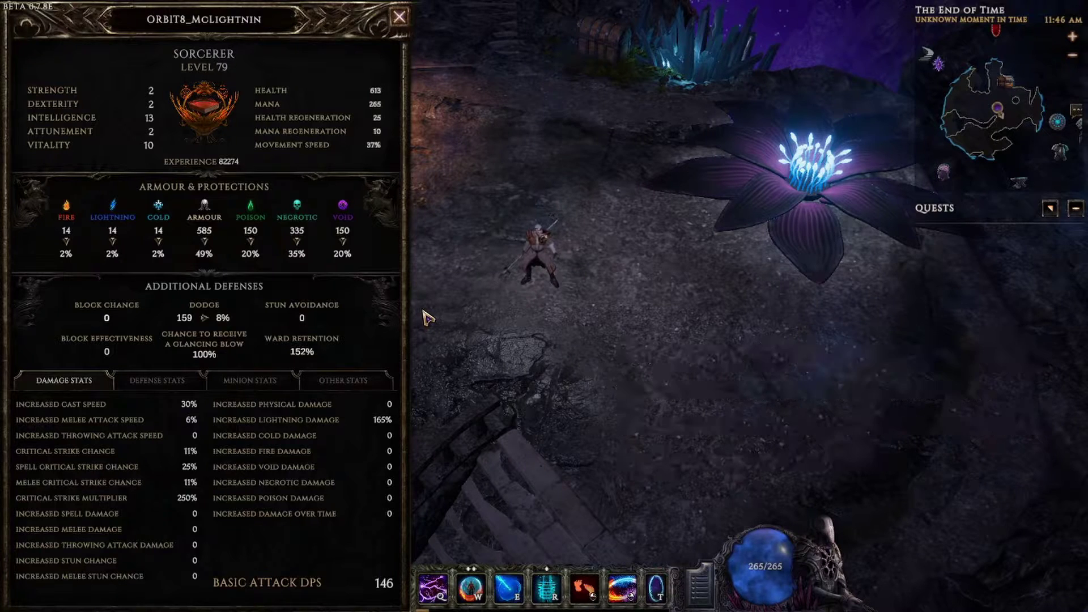
key(w)
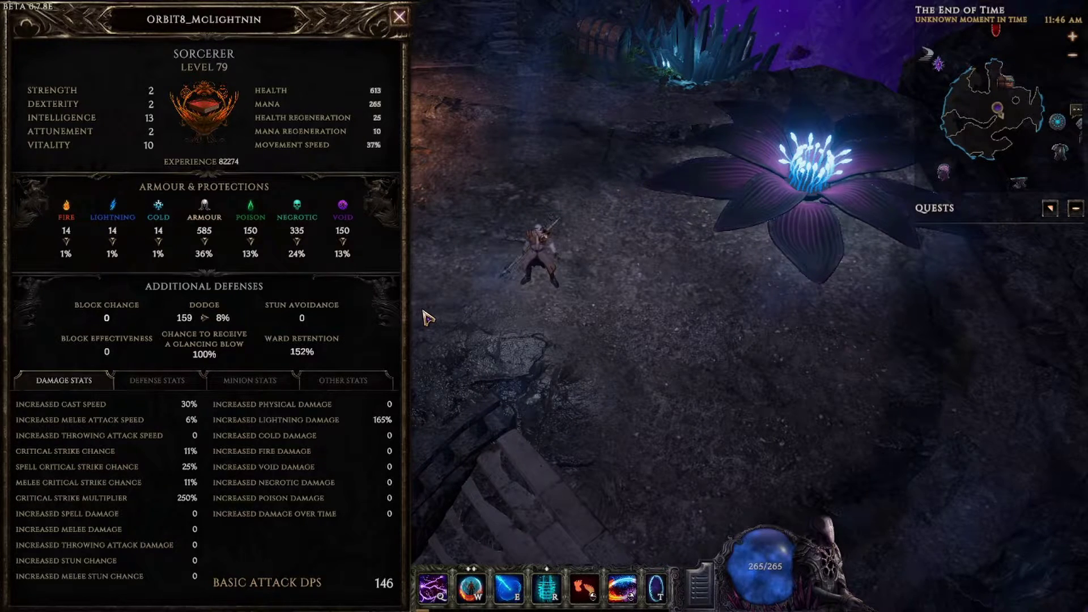
key(c)
key(g)
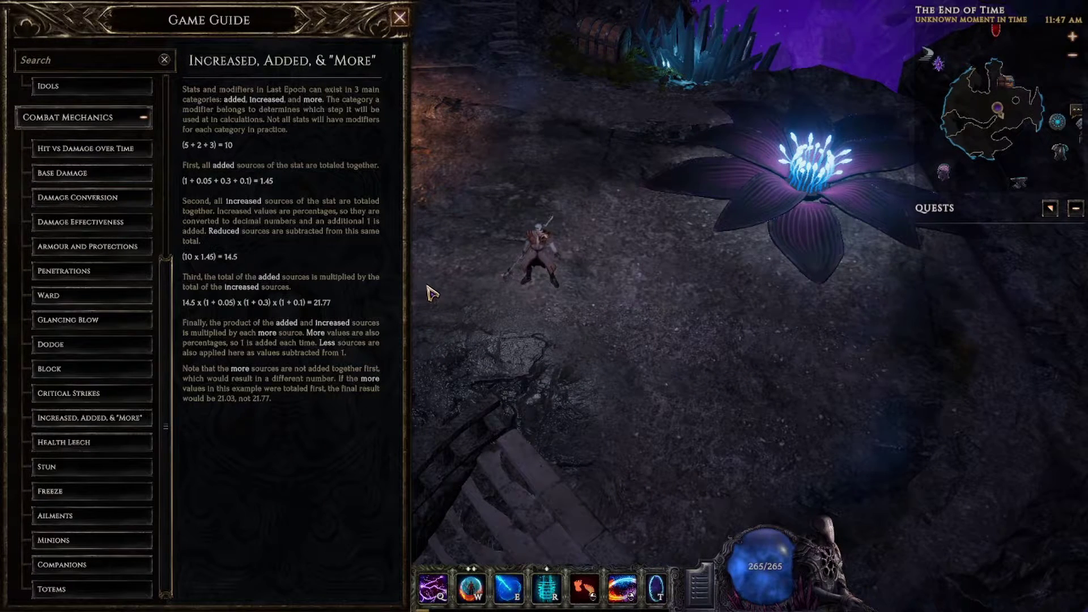
Read the Base Damage, Increased, Added & More, and Armour and Protections guide pages
click(113, 177)
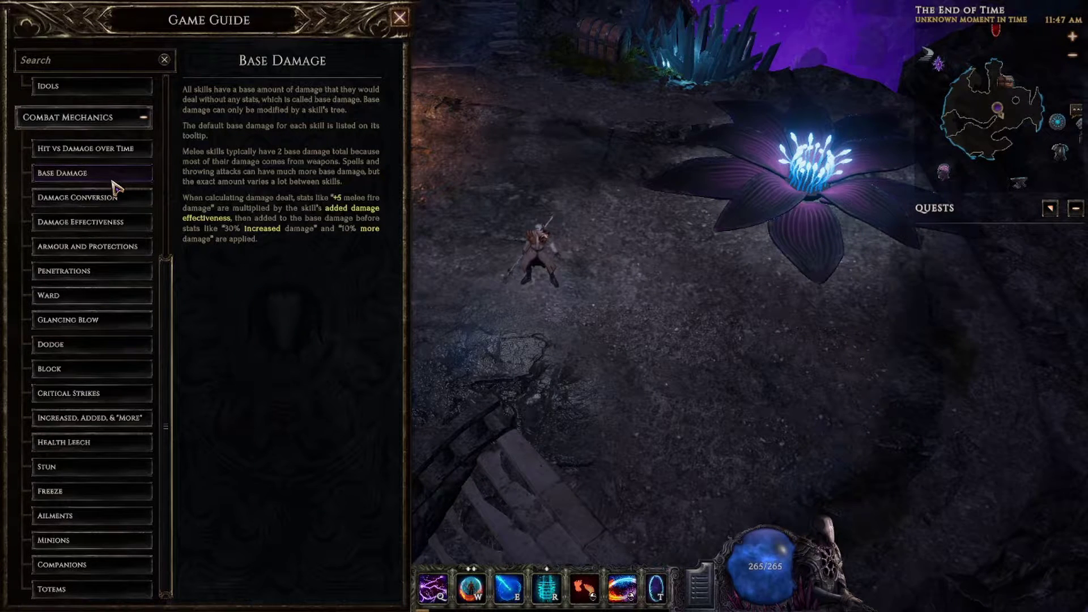
click(95, 419)
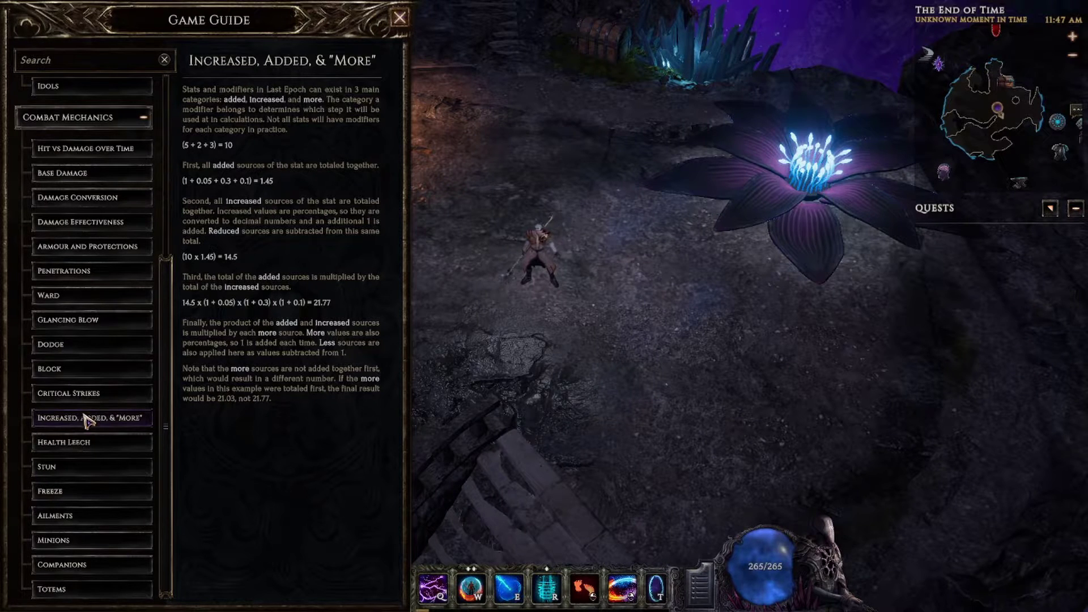
click(92, 254)
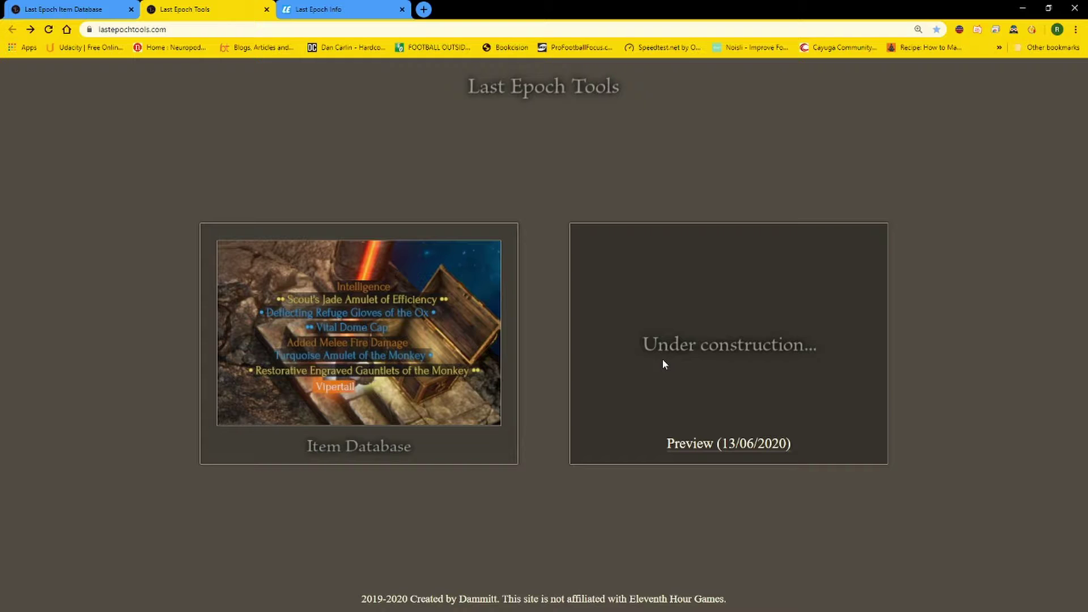
View the Preview (13/06/2020) calculator image, then close it to return to the Item Database
click(734, 448)
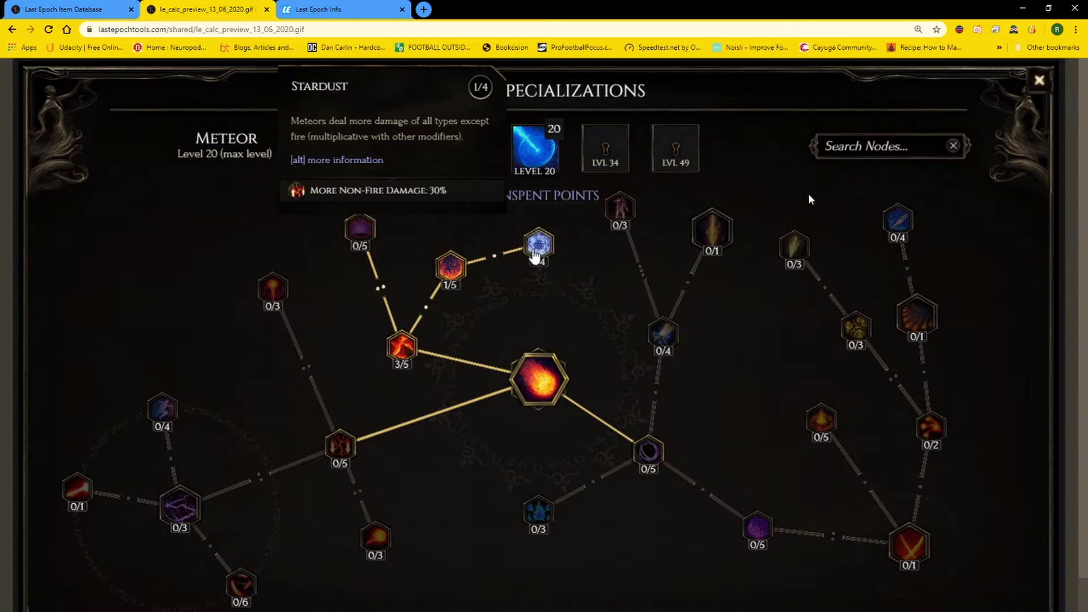
click(266, 9)
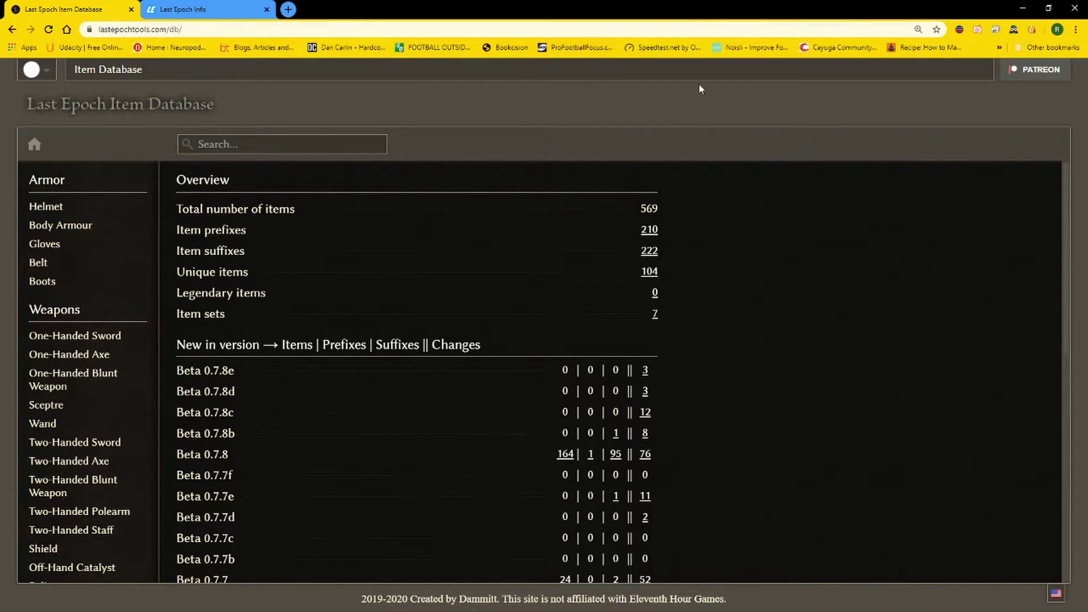
click(204, 27)
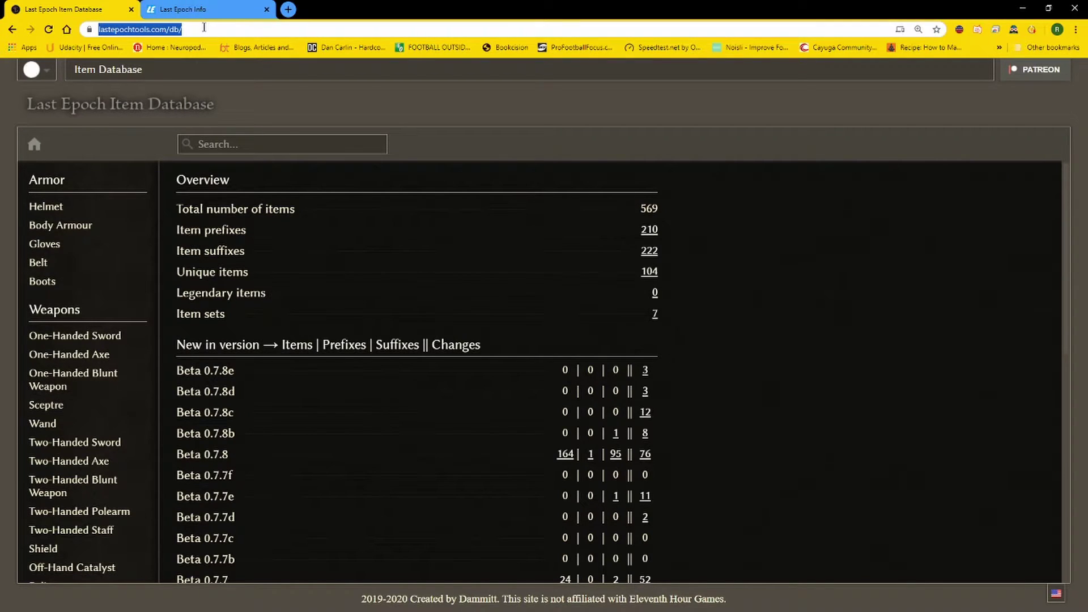
click(204, 27)
key(Delete)
key(Delete)
key(Delete)
key(Delete)
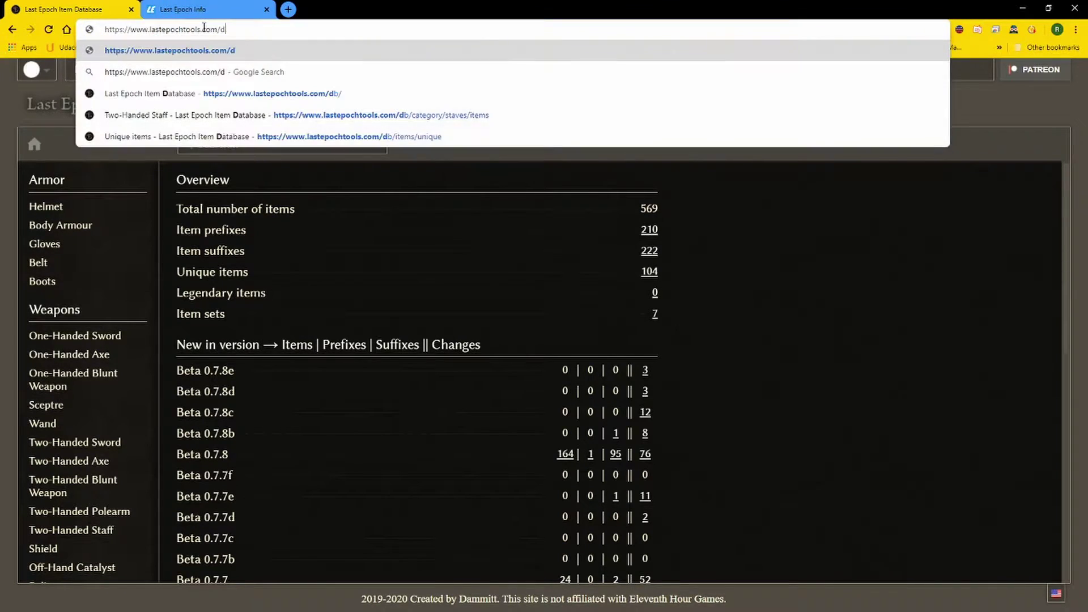
key(Return)
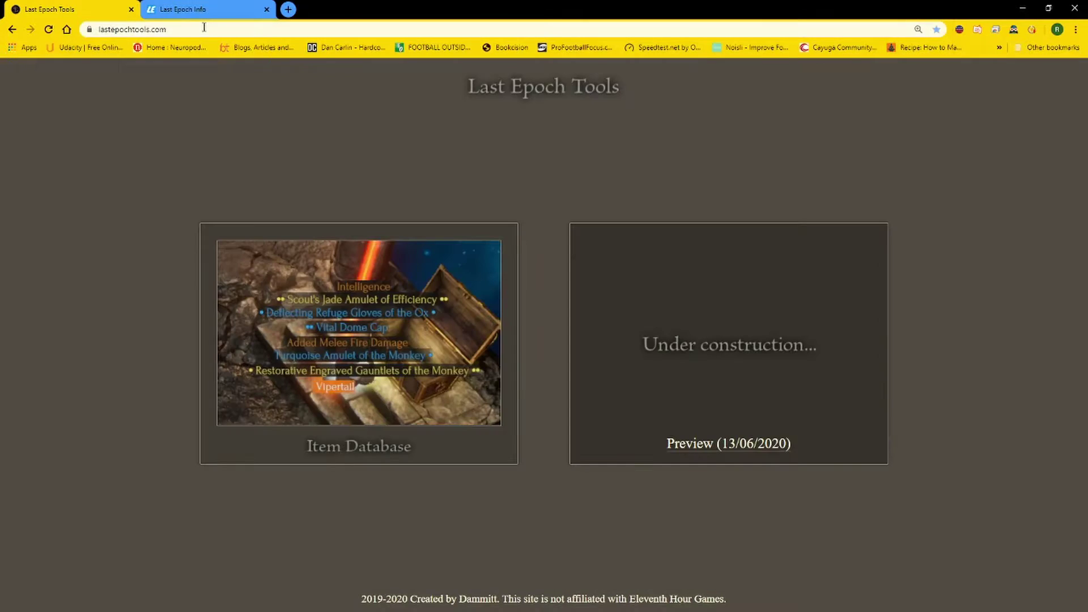
click(352, 340)
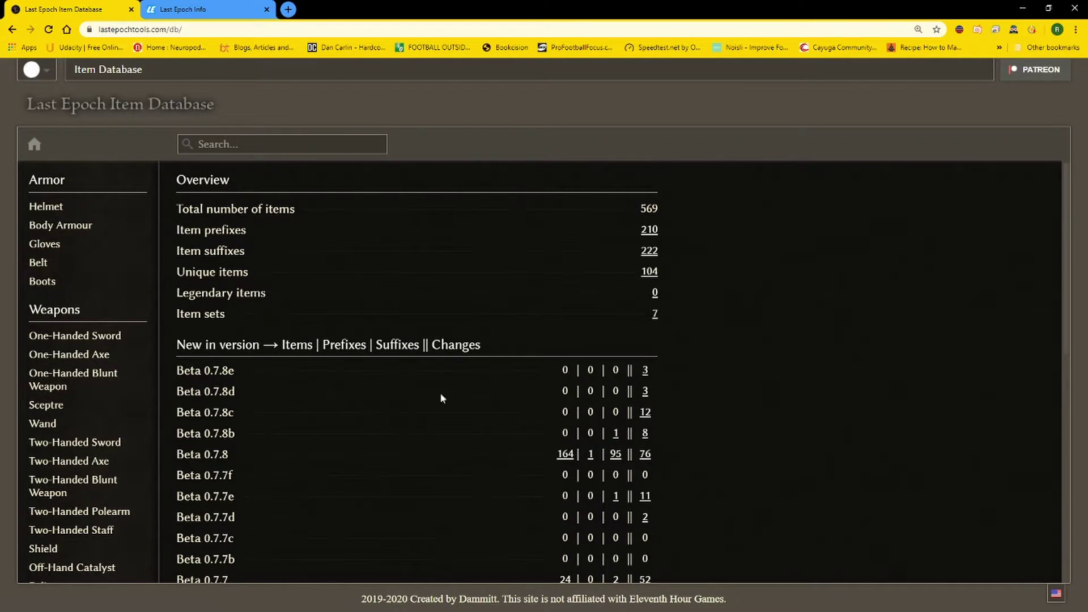
scroll(553, 290, down, 3)
scroll(555, 296, up, 3)
scroll(628, 283, down, 3)
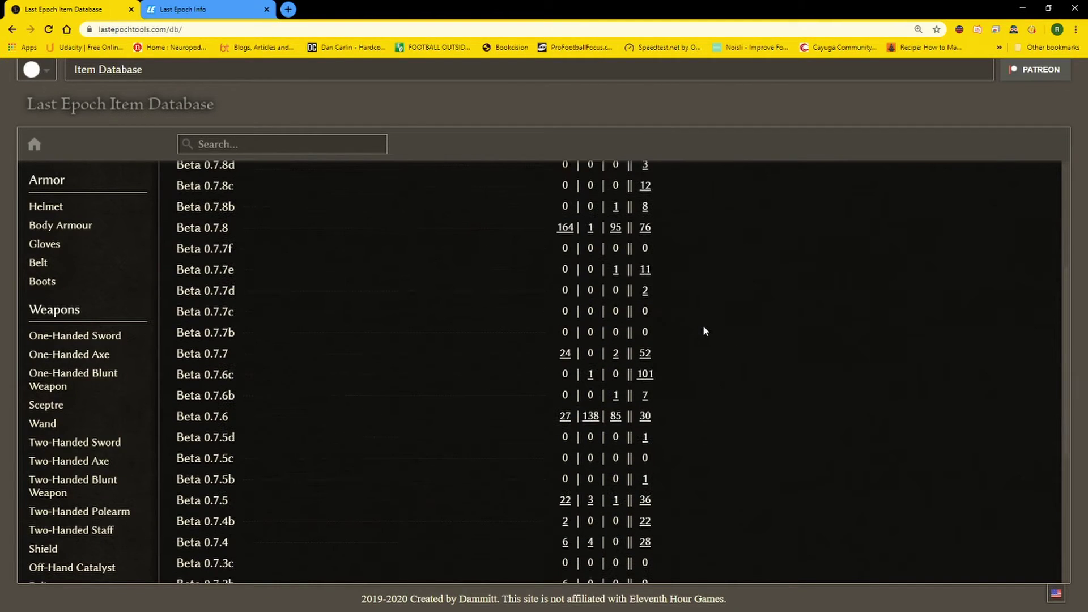
scroll(703, 325, up, 3)
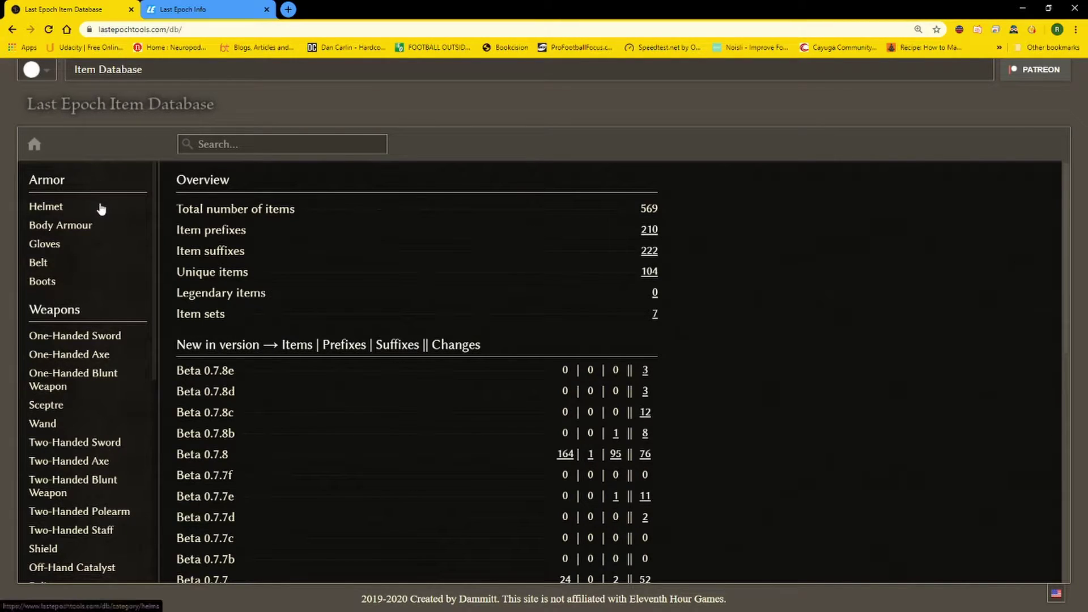
Browse the Helmet category, toggling the Unique filter and listing the Basic helmets
click(39, 208)
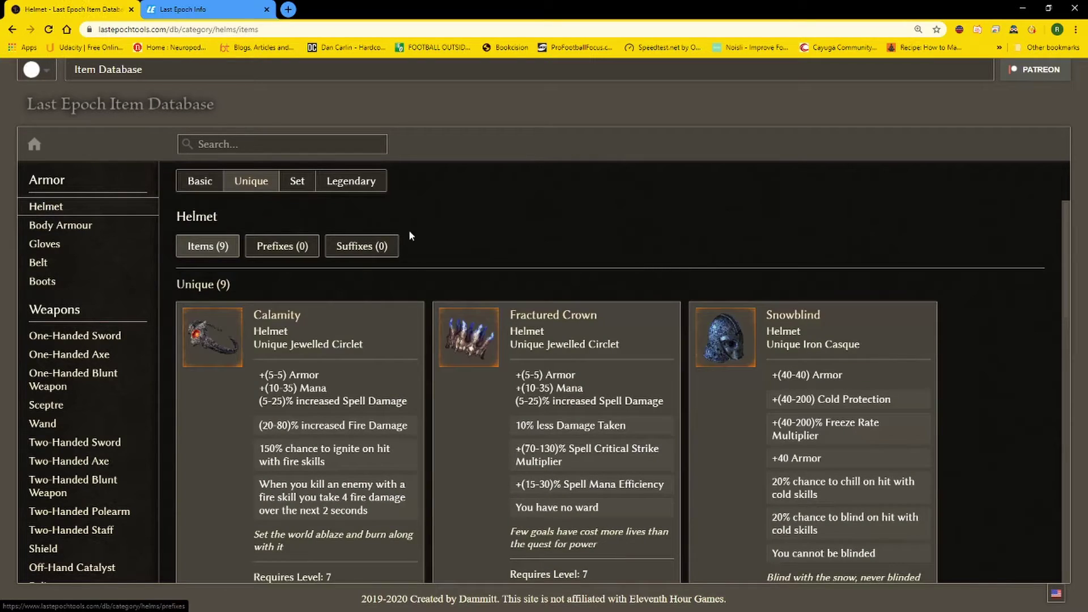
click(251, 183)
click(250, 183)
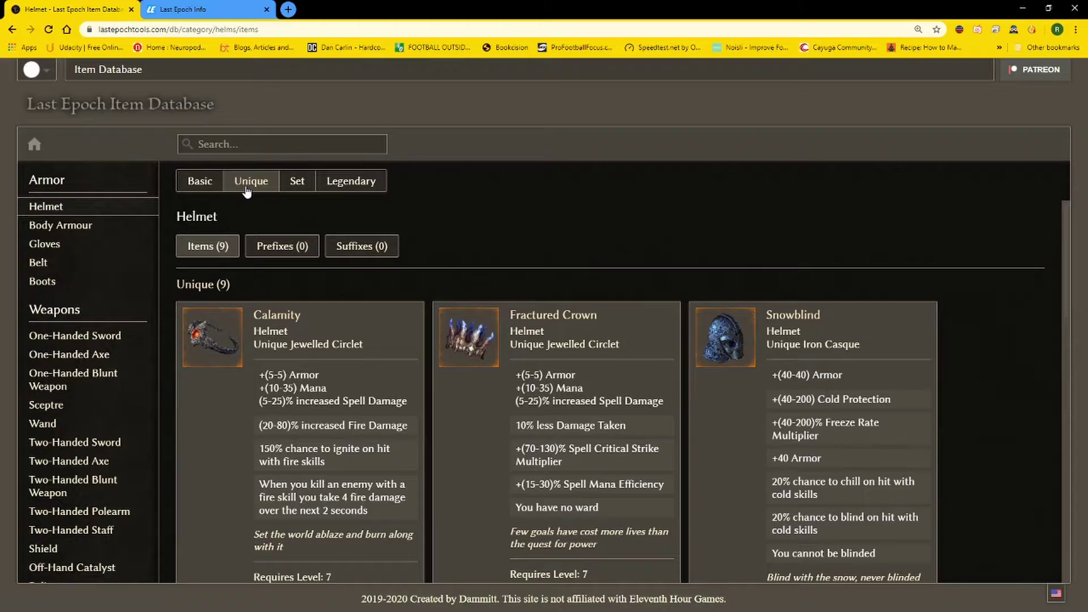
scroll(721, 276, down, 4)
scroll(719, 275, down, 8)
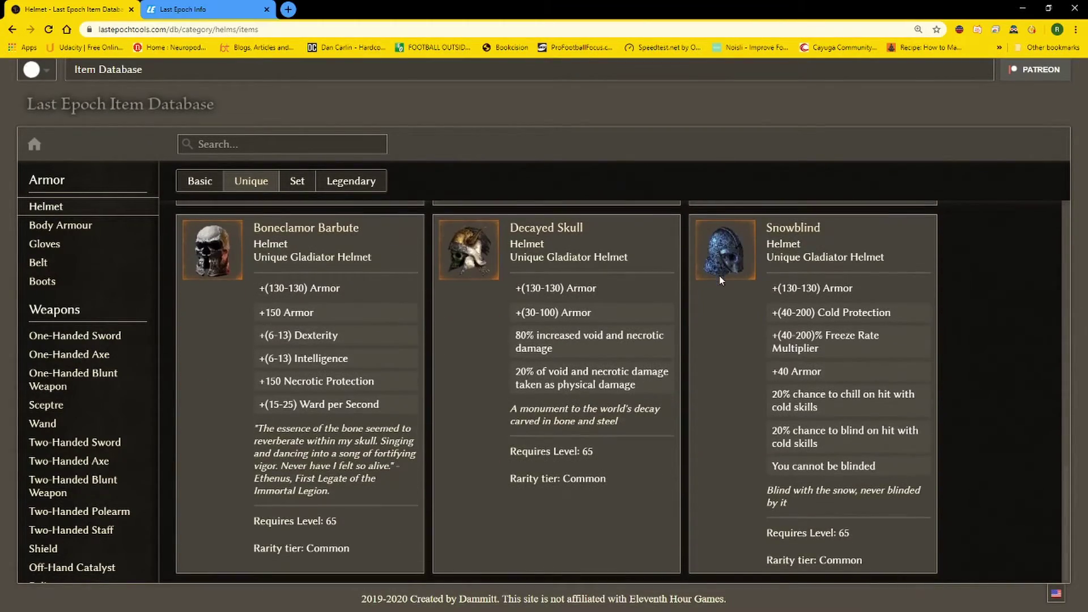
scroll(716, 273, up, 10)
scroll(491, 244, up, 3)
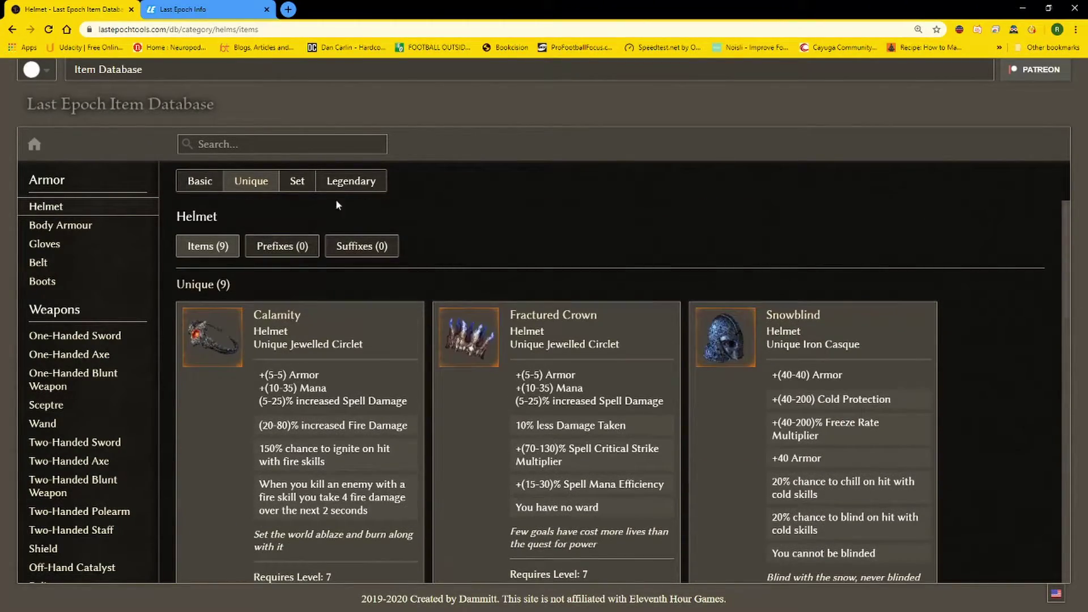
click(251, 181)
click(200, 182)
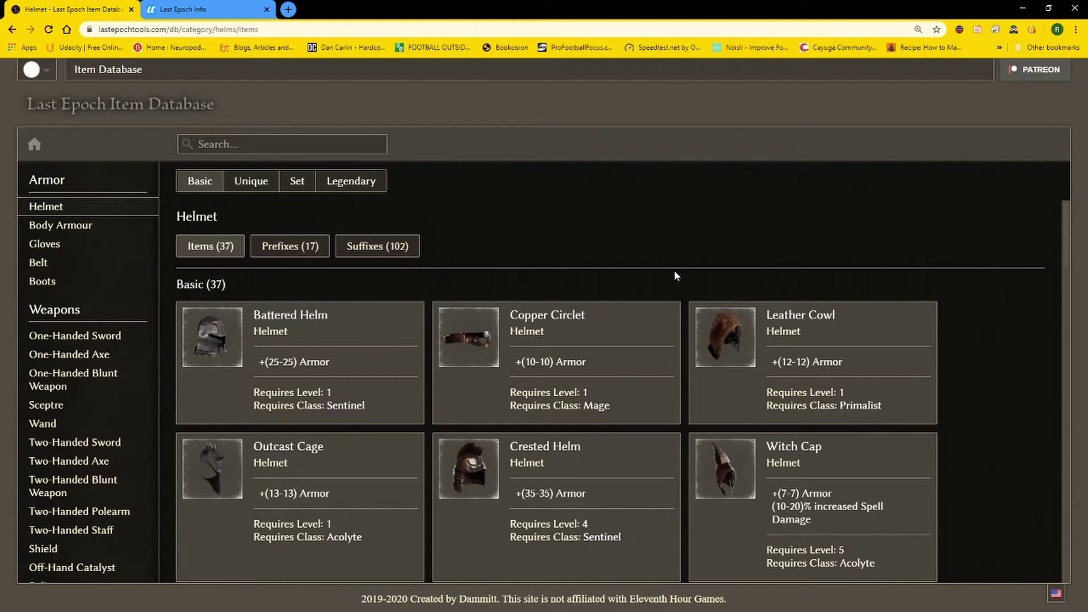
scroll(675, 276, down, 20)
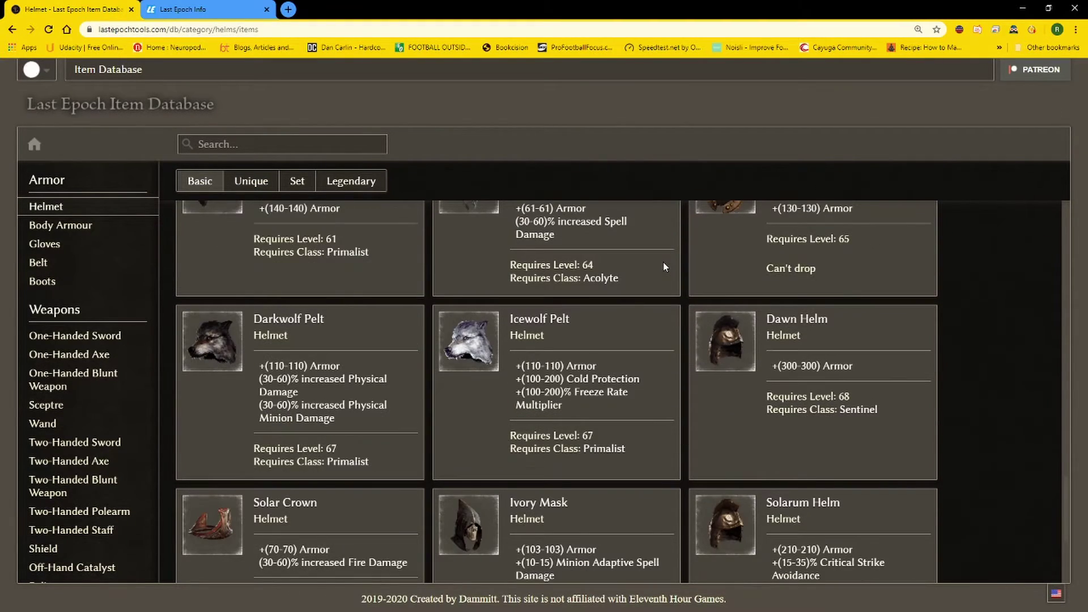
scroll(664, 260, down, 4)
scroll(664, 261, up, 10)
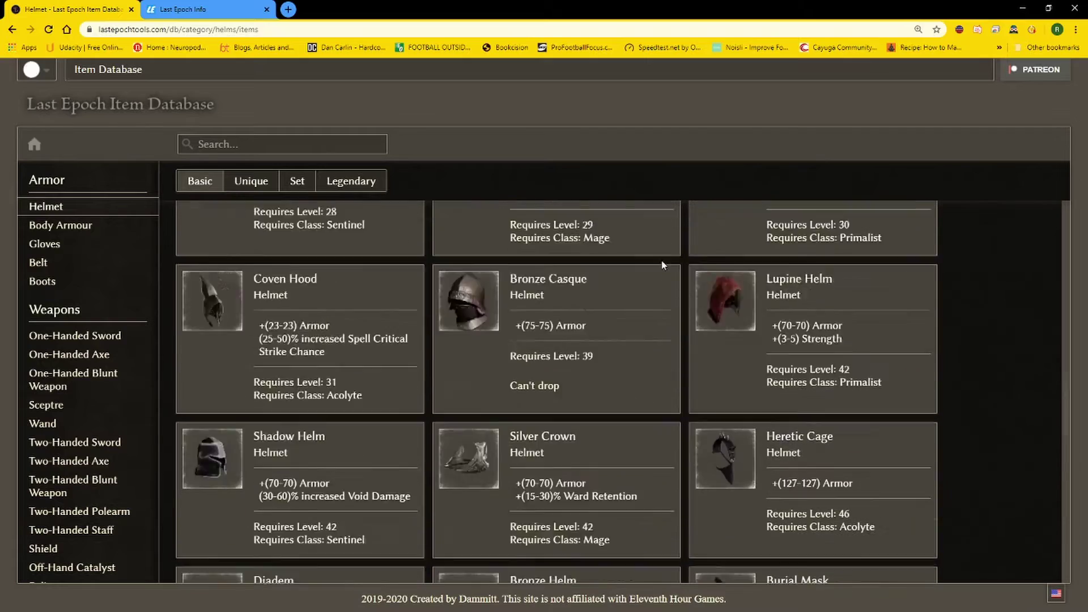
scroll(662, 260, up, 10)
Toggle the Set, Unique and Legendary filters, ending with only the 37 Basic helmets listed
click(208, 182)
click(294, 183)
click(242, 183)
scroll(589, 272, down, 8)
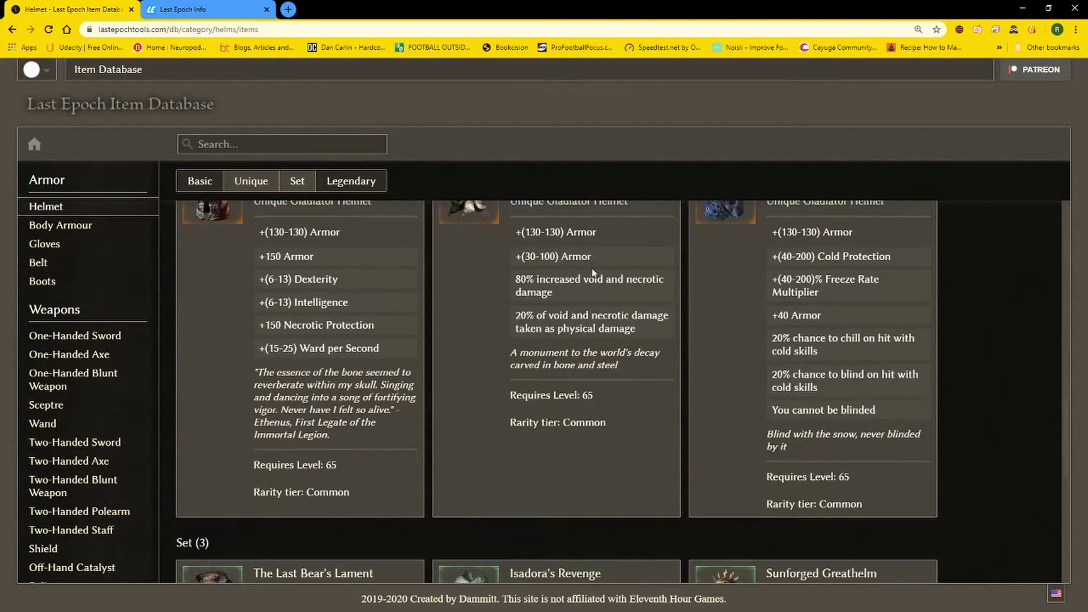
click(340, 185)
click(306, 182)
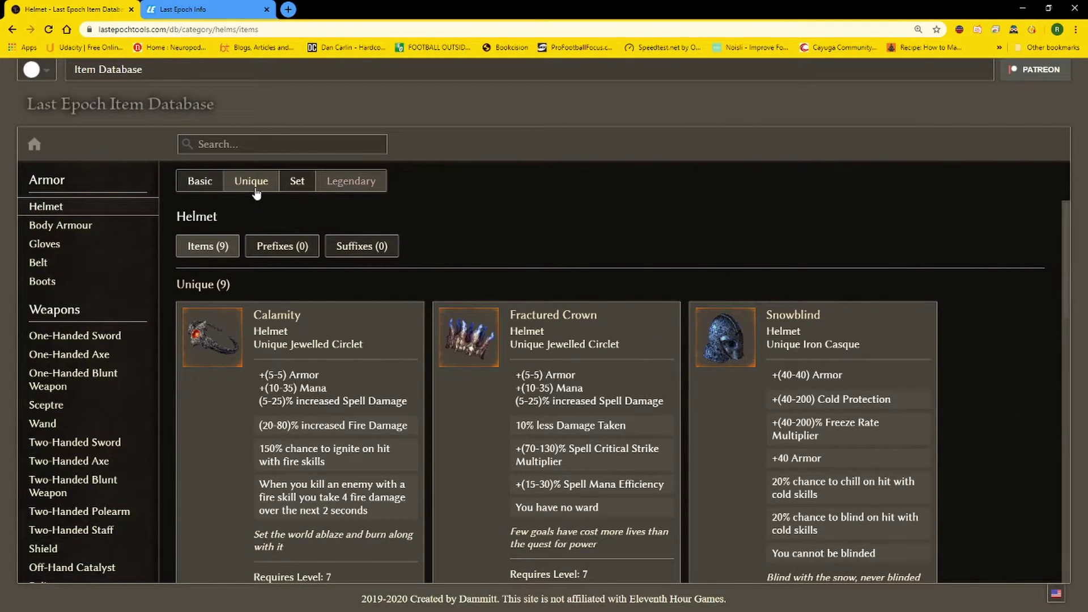
click(251, 183)
click(205, 181)
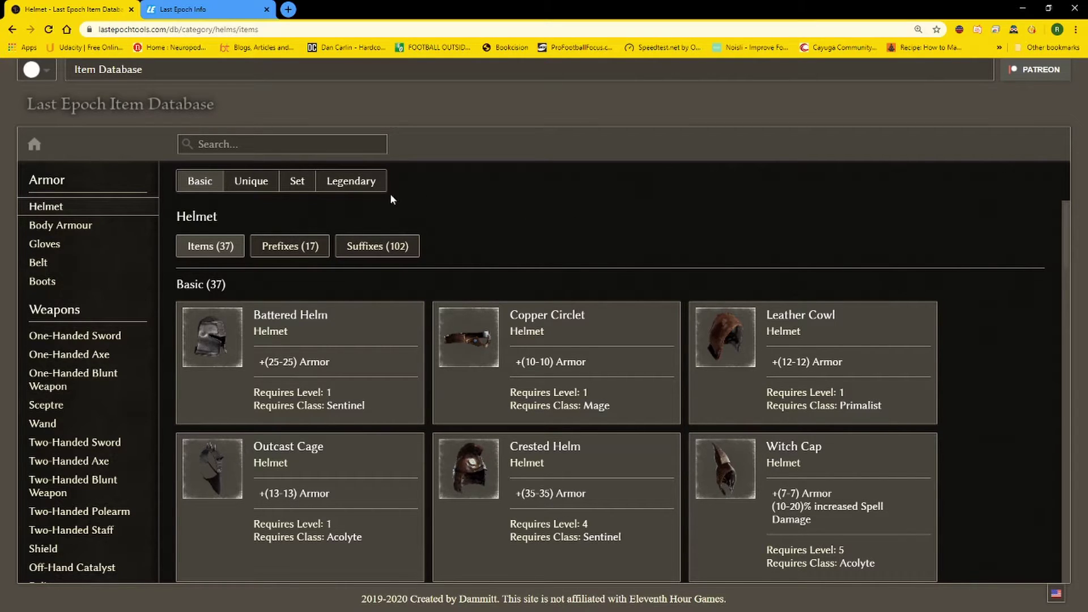
Flip between the 17 helmet prefixes and 102 helmet suffixes, scrolling through each list
click(266, 249)
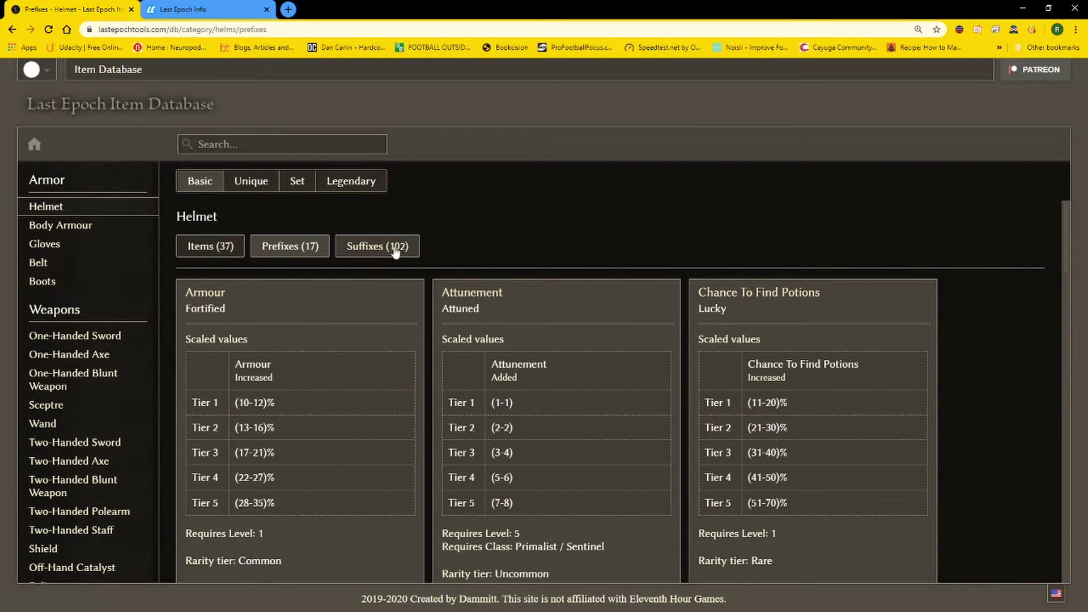
click(395, 253)
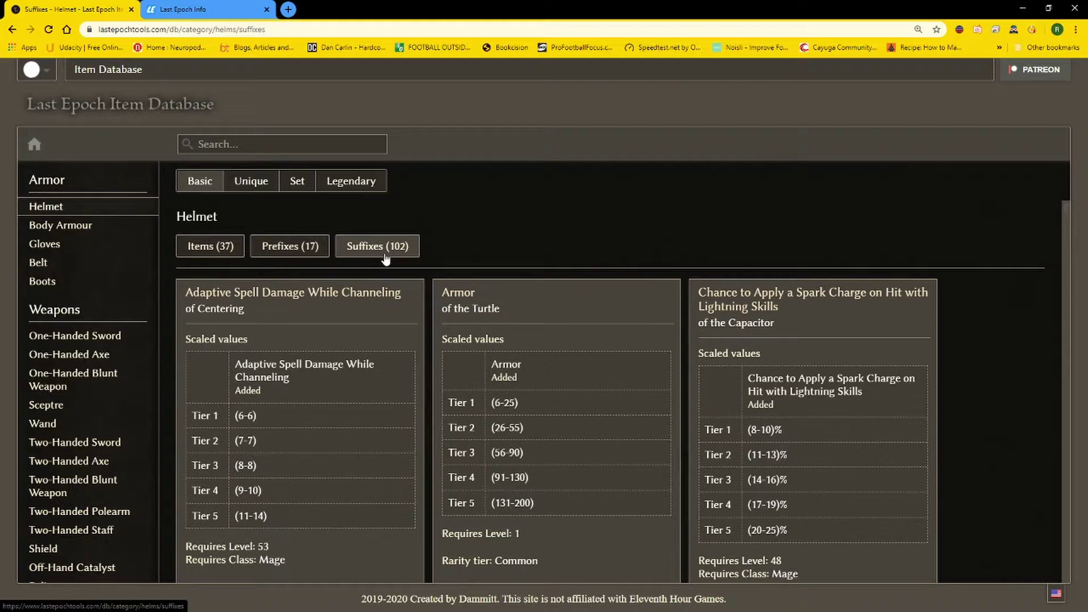
click(315, 249)
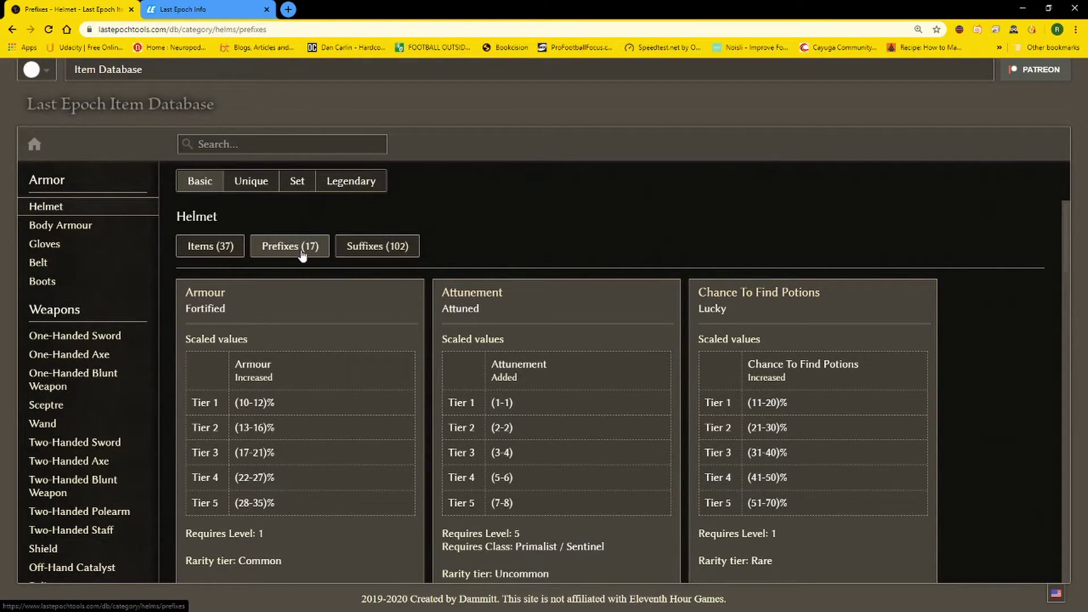
scroll(663, 315, down, 10)
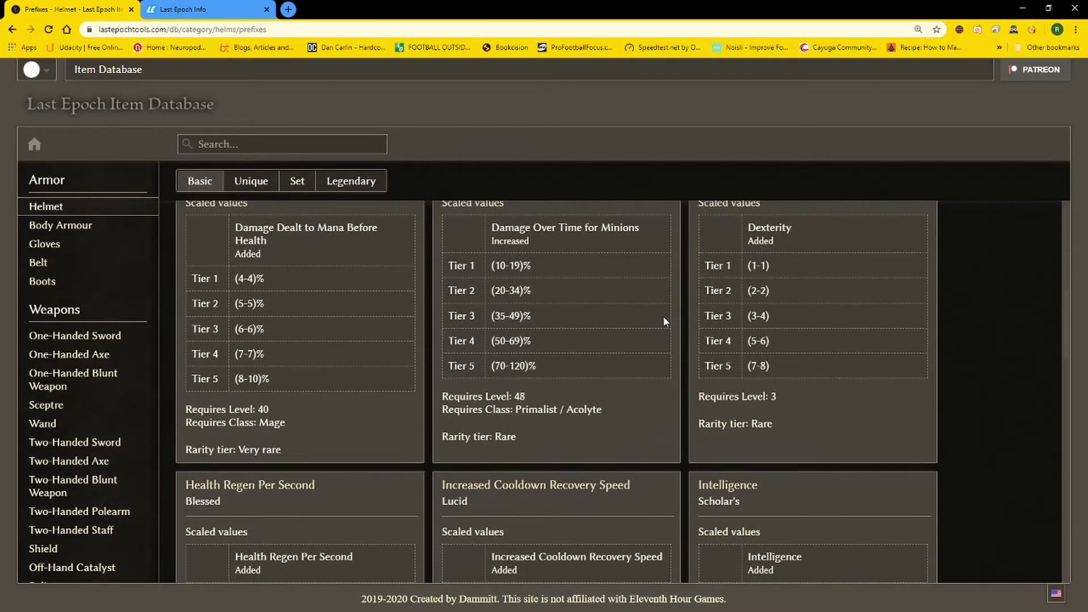
scroll(664, 321, down, 10)
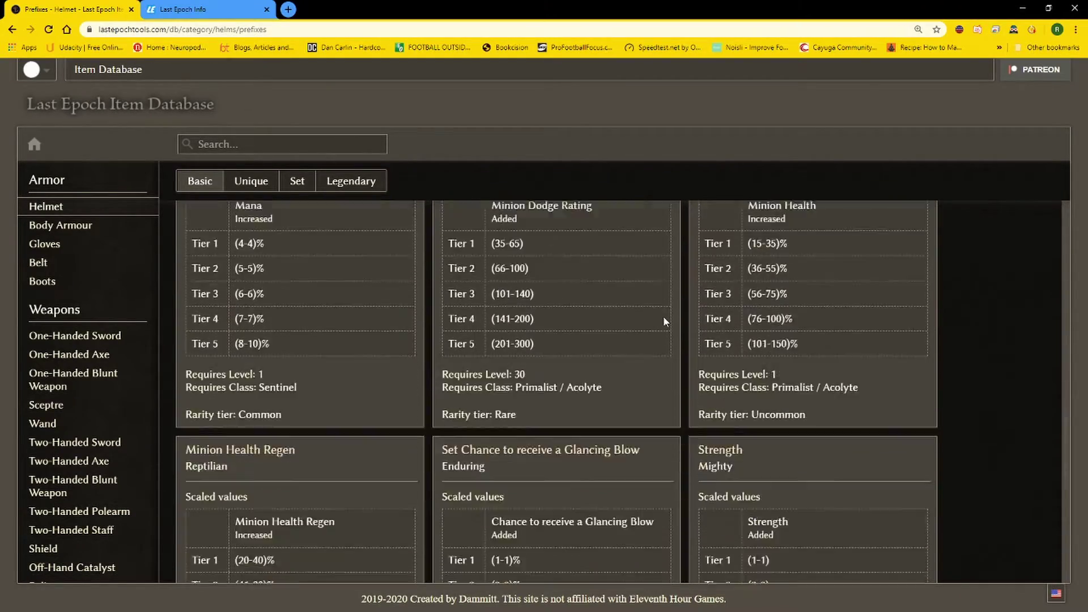
scroll(663, 315, up, 20)
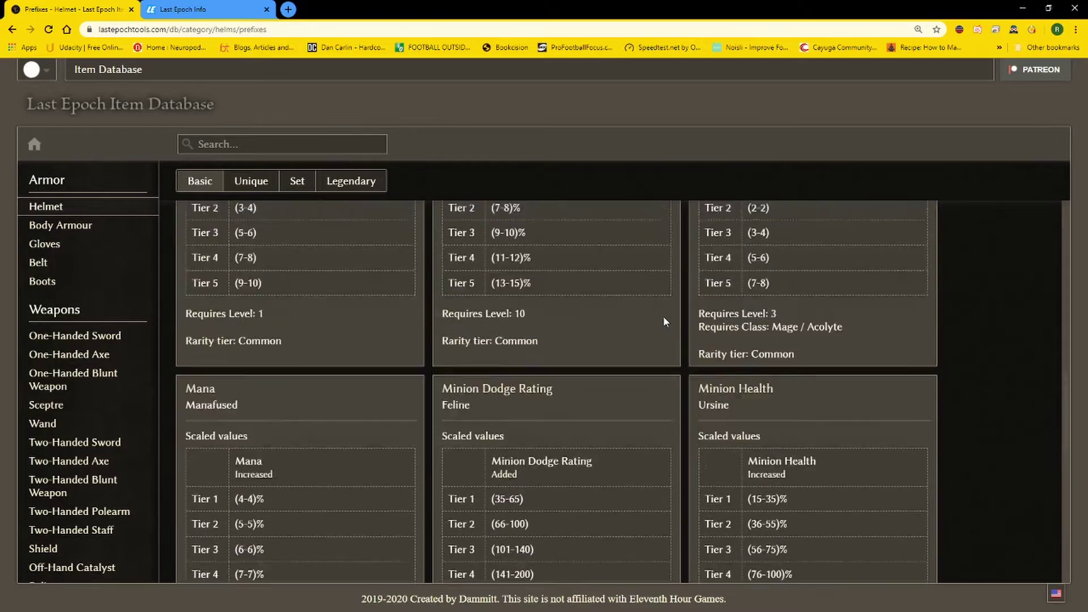
click(379, 250)
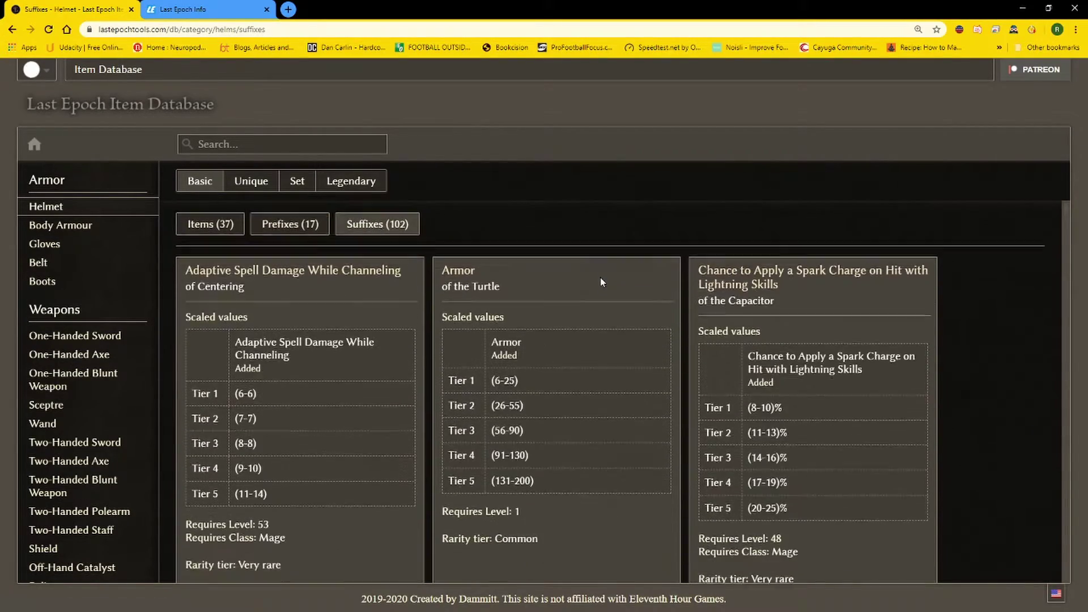
click(306, 249)
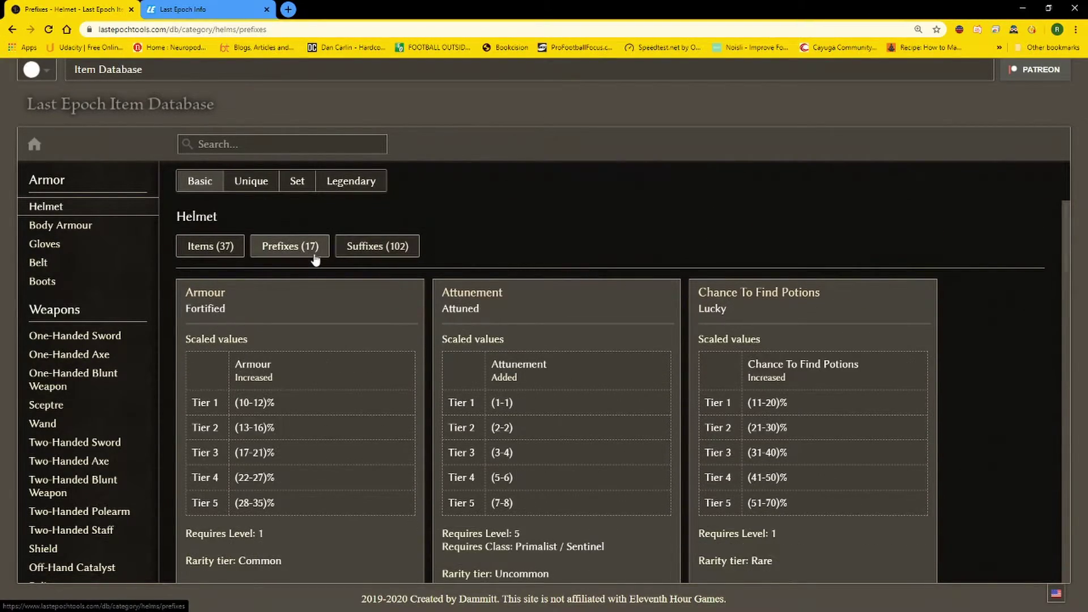
scroll(625, 355, down, 5)
scroll(561, 328, up, 5)
Return from the suffixes to the helmet prefixes list with Alt+Left and scroll through it
click(389, 252)
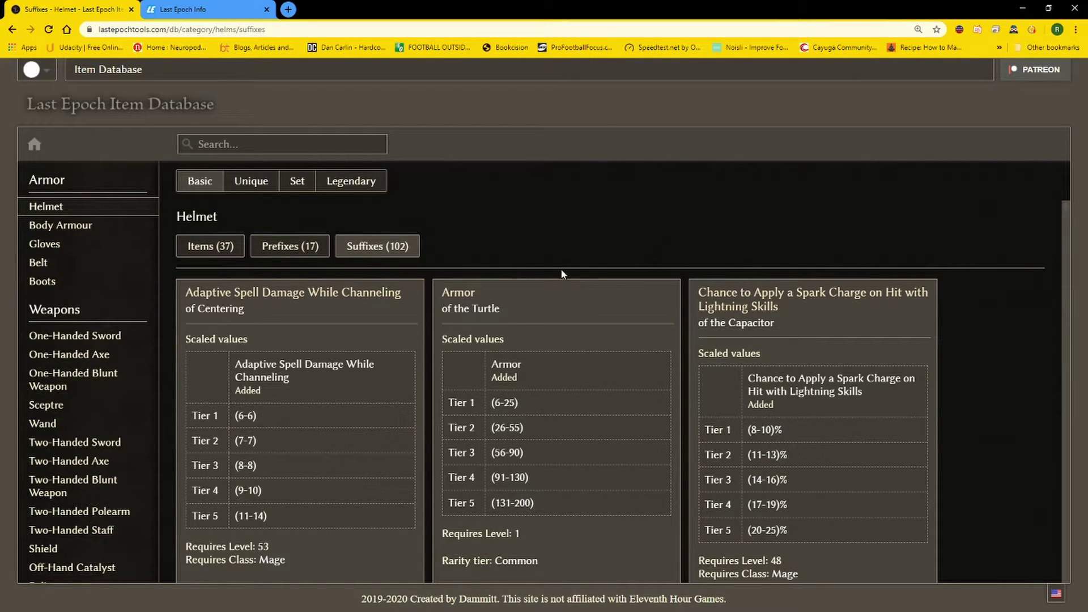
key(alt+Left)
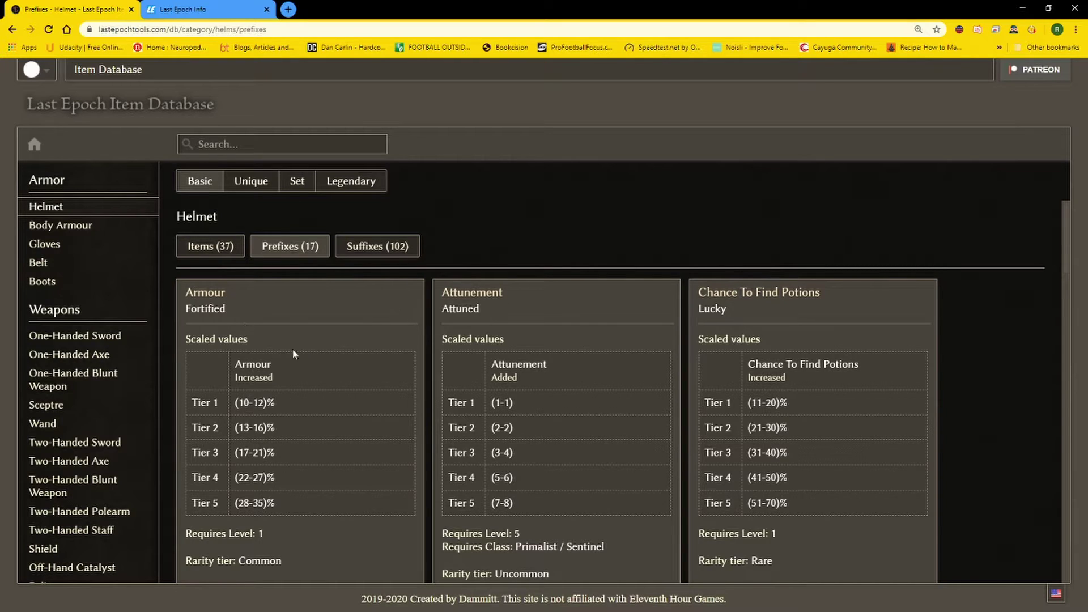
scroll(329, 447, down, 2)
scroll(332, 440, up, 2)
scroll(320, 388, down, 2)
scroll(348, 378, up, 2)
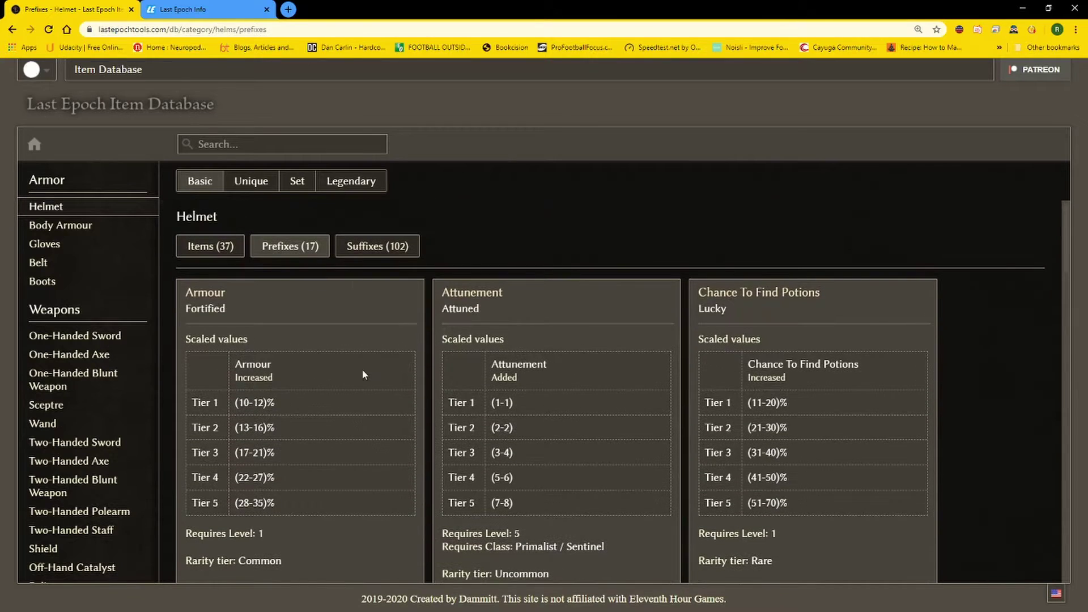
Show the Armour (Fortified) prefix's tiers, (10–12)% to (28–35)%, and its scaled values tables
click(234, 291)
scroll(590, 306, down, 1)
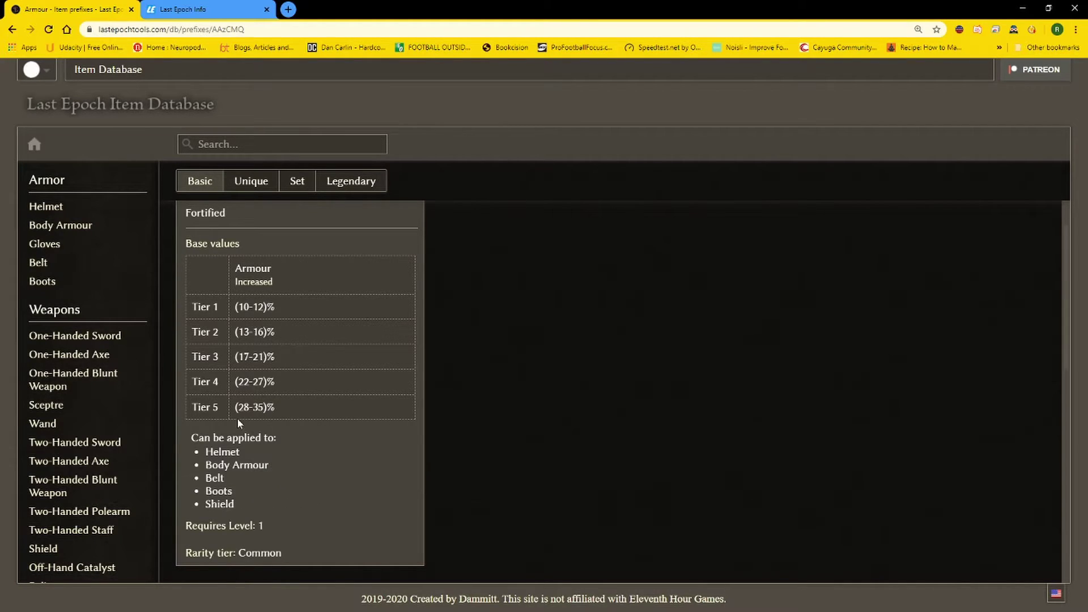
scroll(383, 448, down, 6)
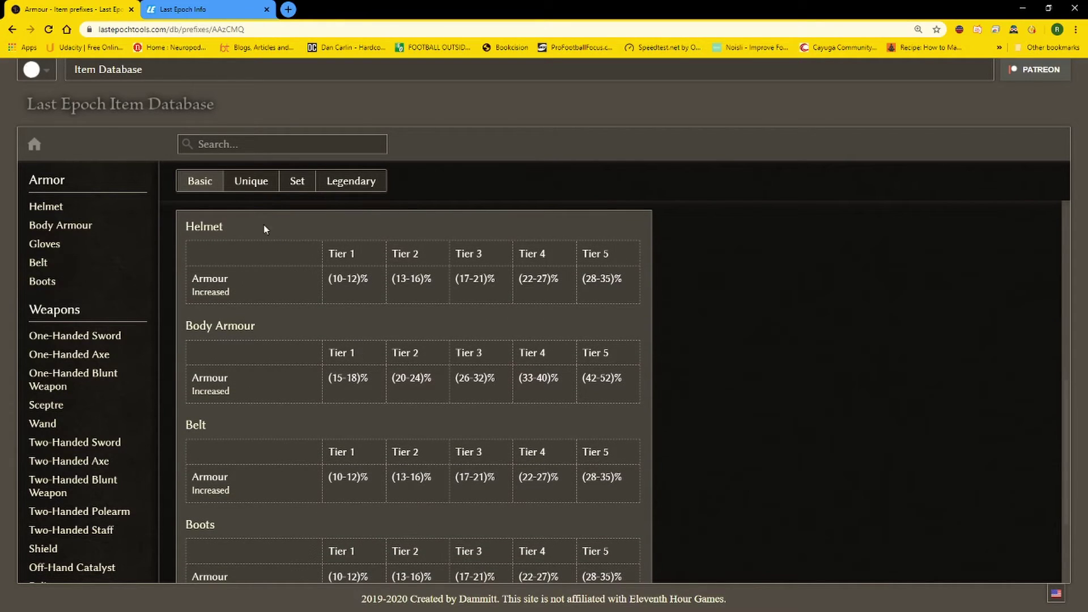
scroll(238, 236, up, 1)
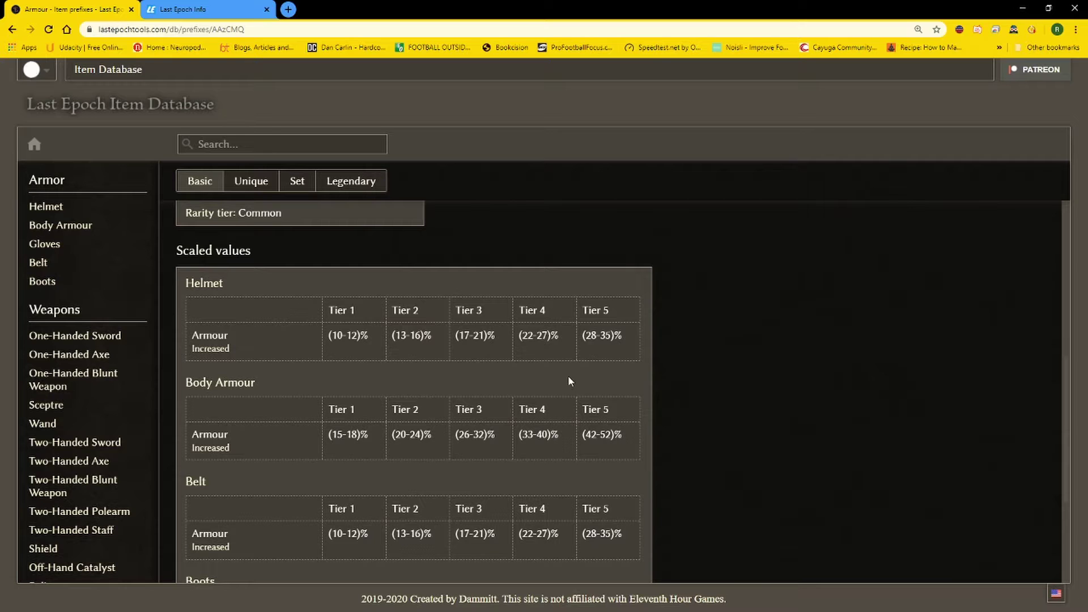
scroll(569, 379, down, 2)
scroll(635, 410, down, 2)
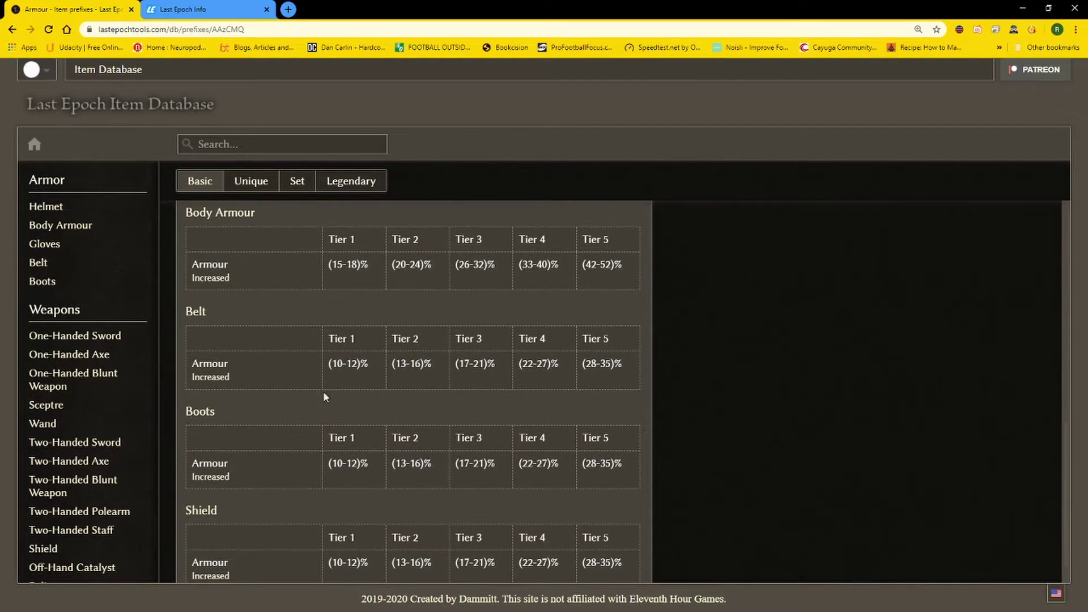
scroll(623, 530, up, 10)
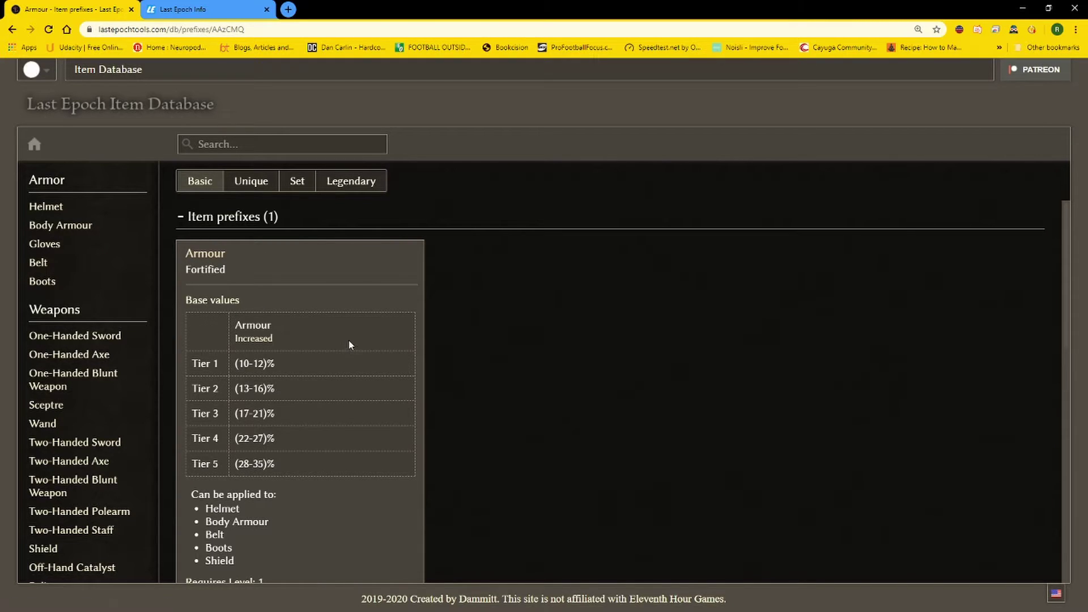
List the 7 Gloves items and then the 20 Gloves prefixes
click(60, 247)
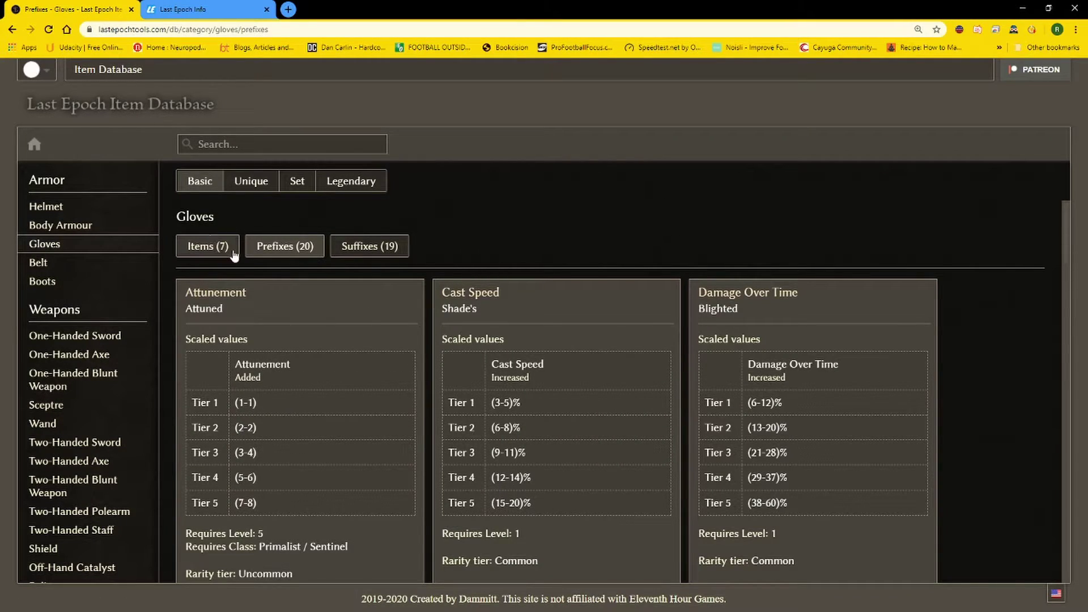
click(234, 255)
scroll(399, 263, down, 1)
scroll(400, 262, up, 1)
click(282, 246)
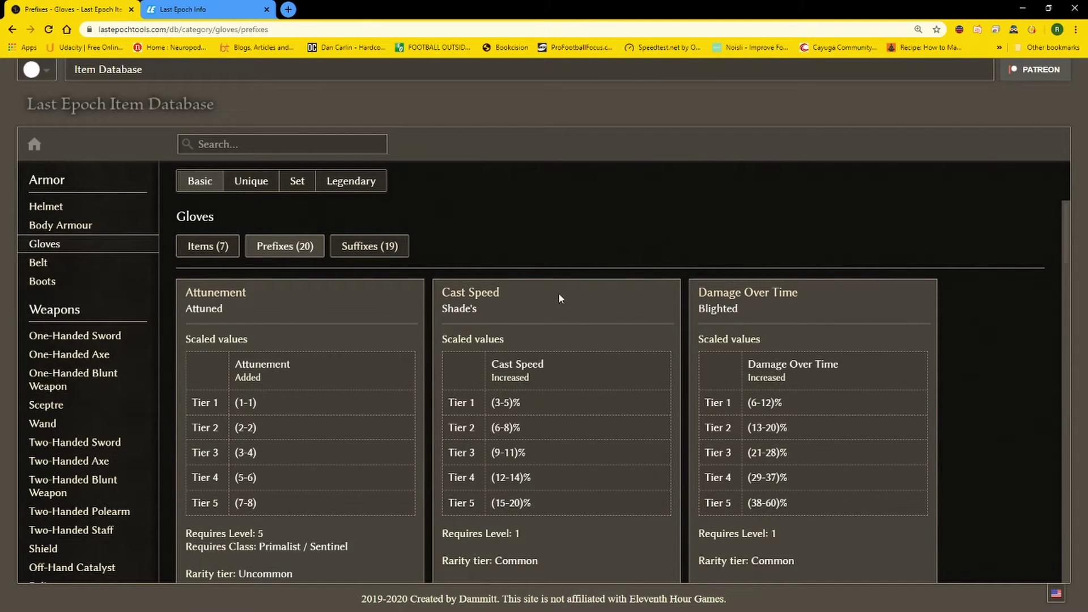
scroll(559, 292, down, 3)
scroll(558, 292, up, 3)
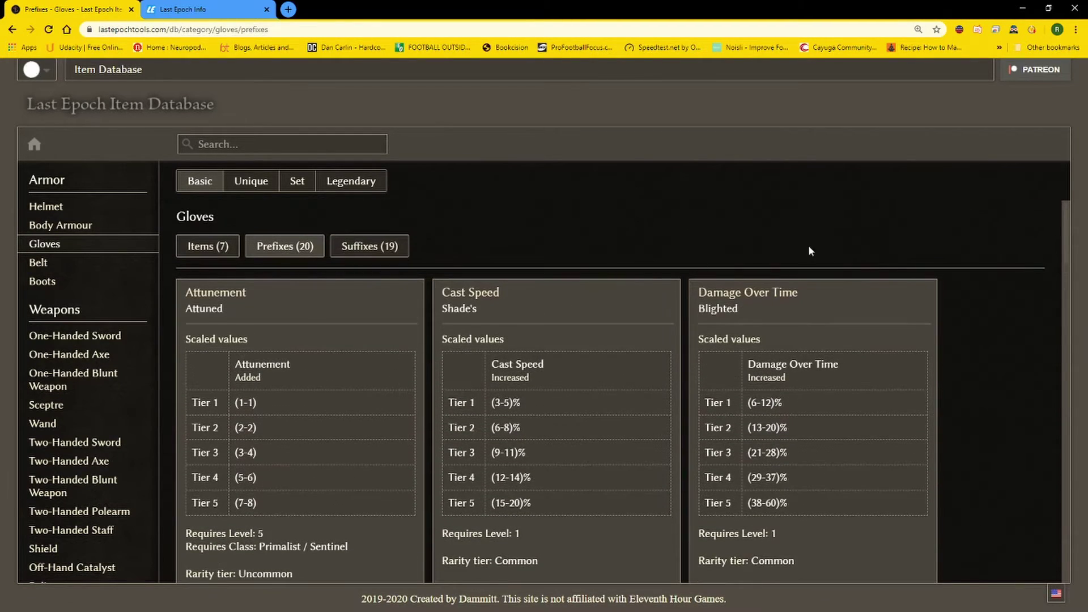
Show the Damage Over Time prefix's tier tables from Two-Handed Sword down to Amulet
click(775, 295)
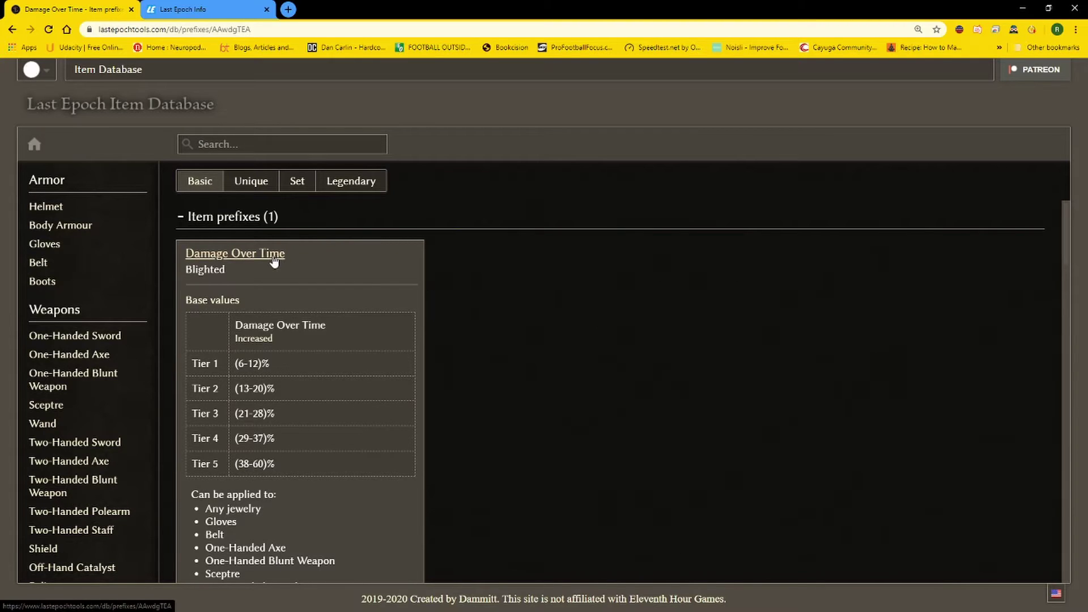
scroll(464, 267, down, 4)
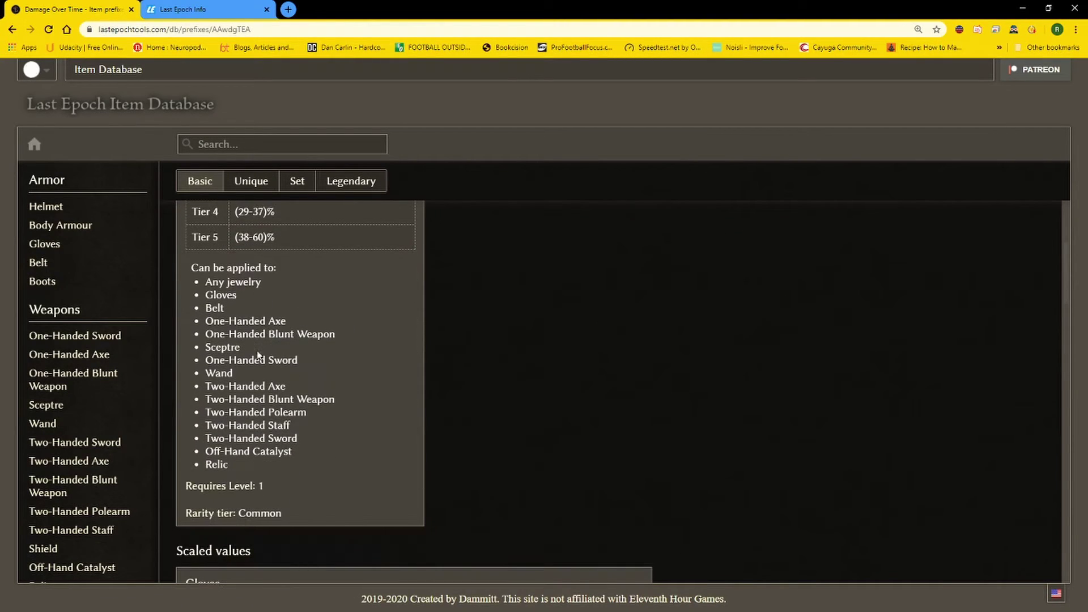
scroll(323, 362, up, 1)
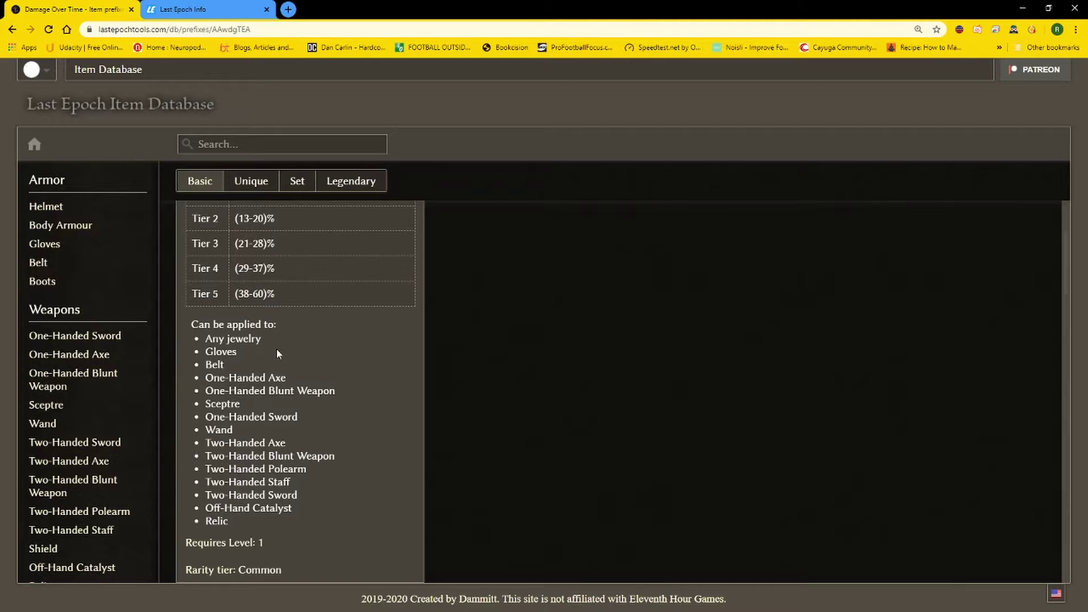
scroll(328, 376, up, 3)
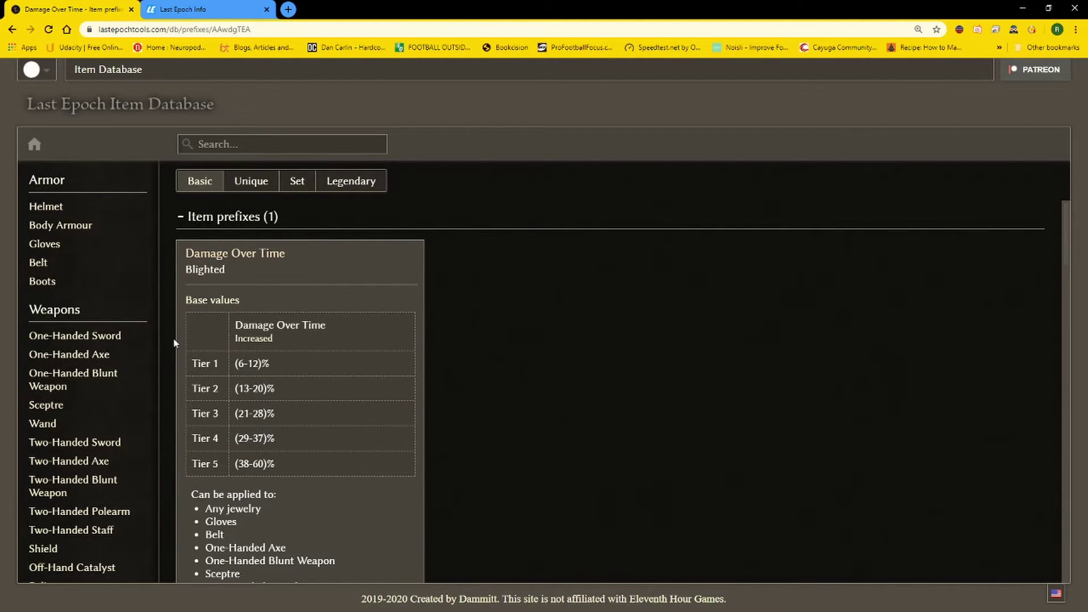
scroll(443, 374, down, 7)
scroll(615, 289, down, 2)
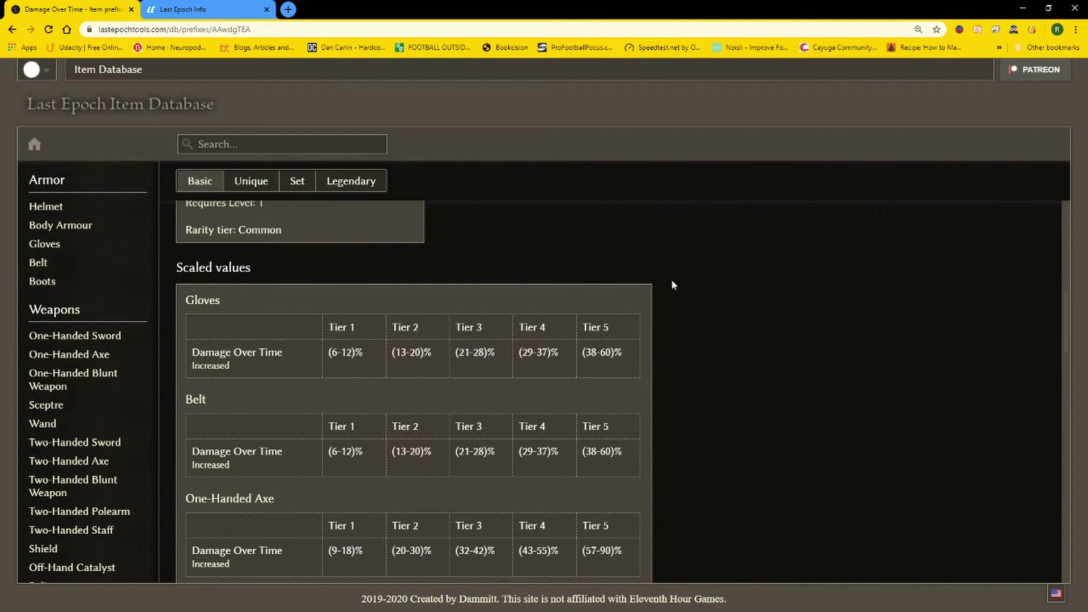
scroll(612, 356, down, 4)
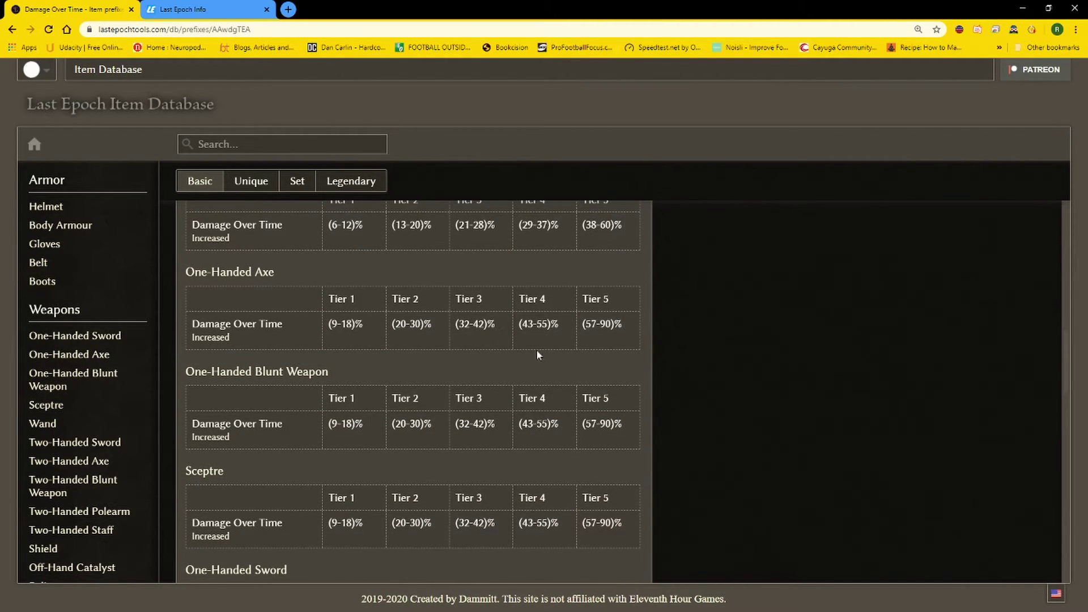
scroll(613, 335, down, 9)
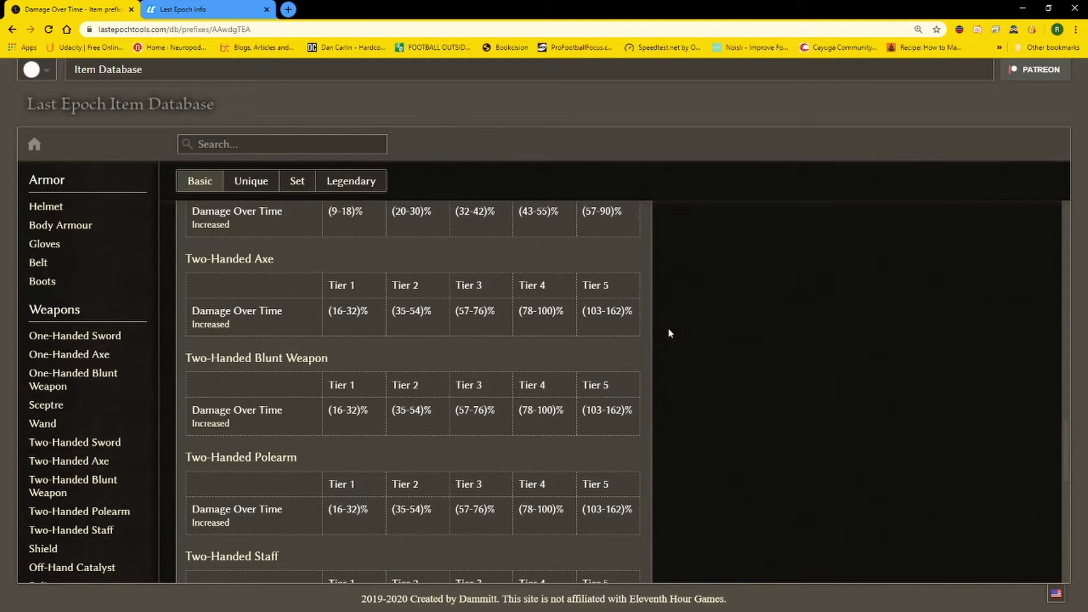
scroll(621, 360, down, 7)
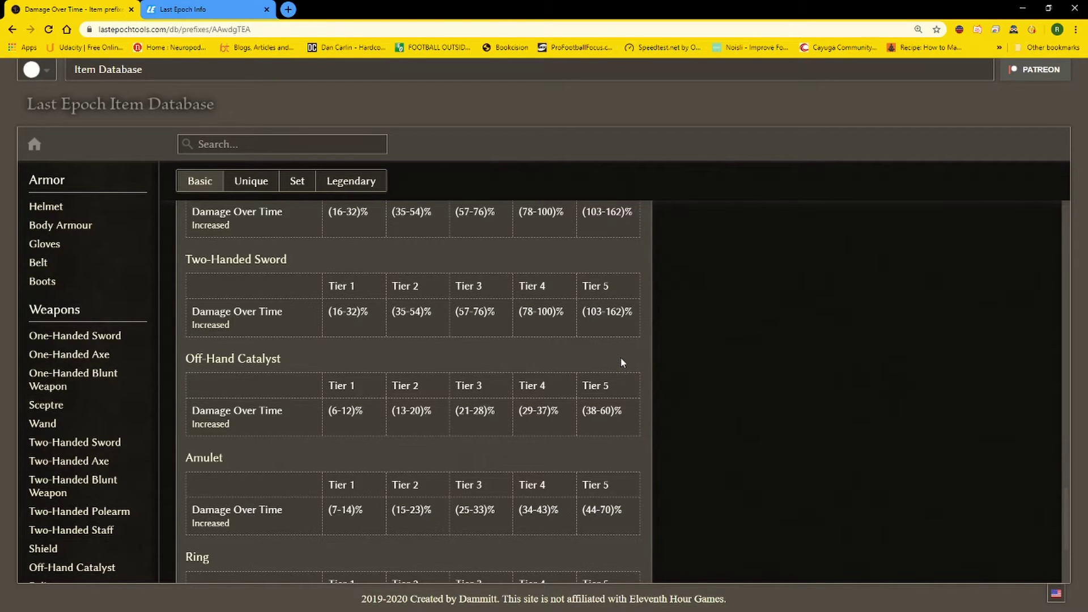
List the 5 Small Idol prefixes, e.g. Damage Over Time (4–10)% and Increased Stun Chance (7–20)%
scroll(102, 277, down, 6)
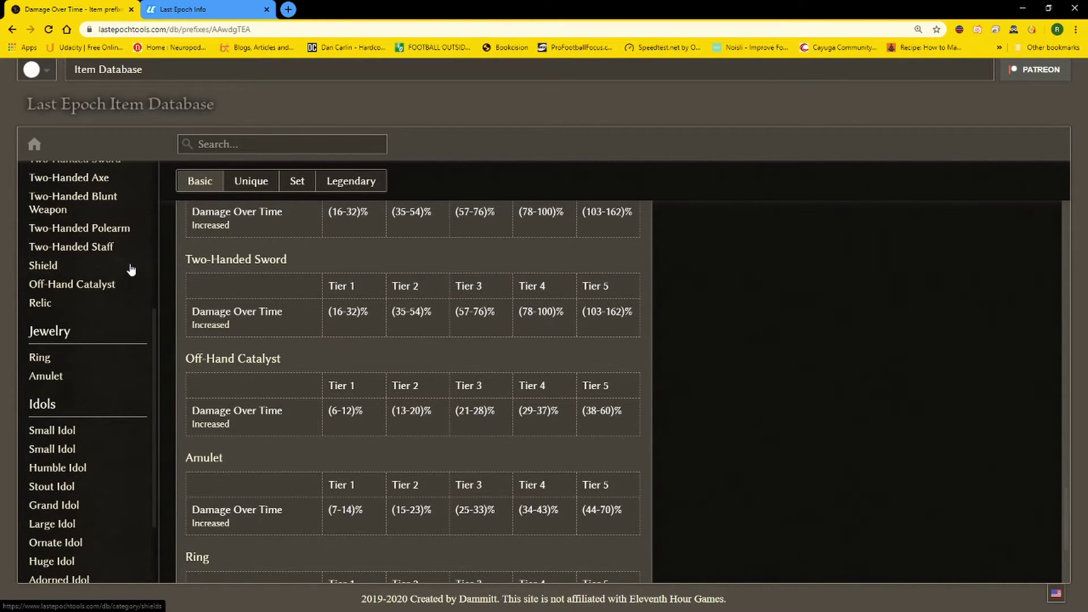
scroll(115, 256, down, 1)
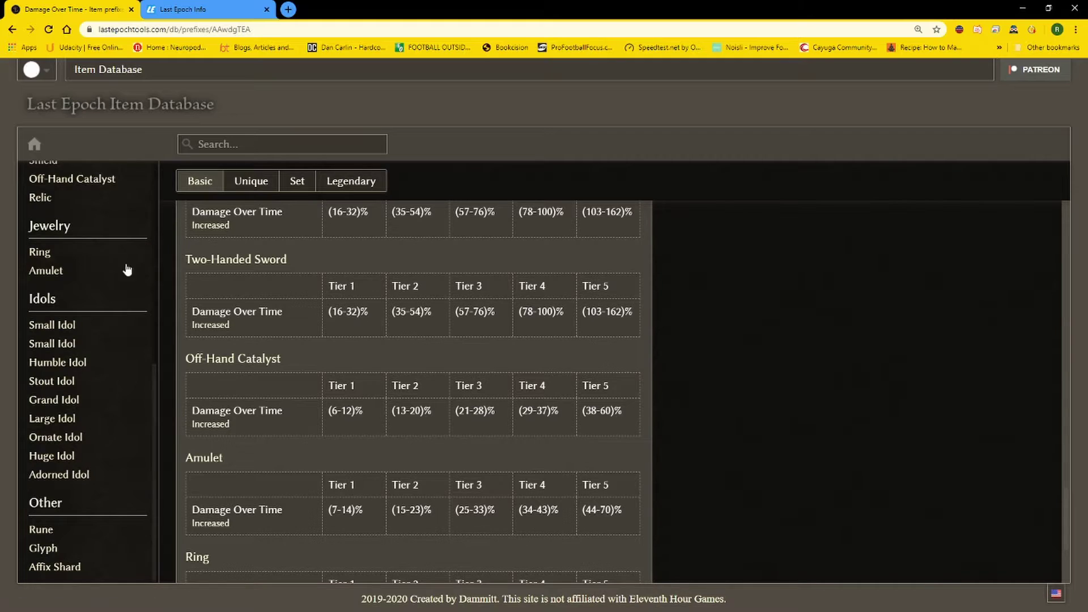
click(56, 328)
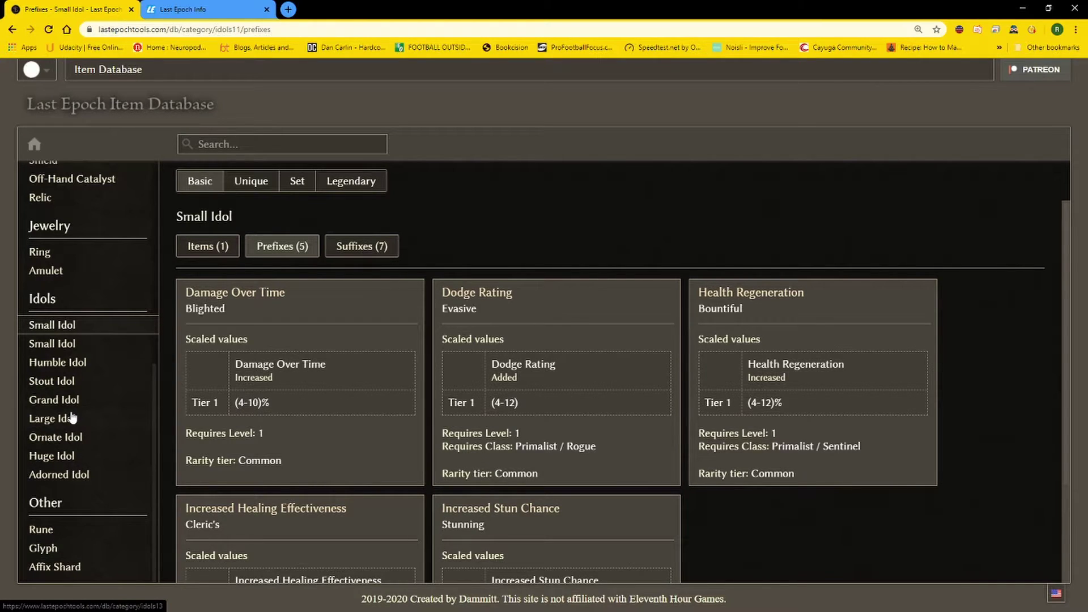
scroll(415, 289, down, 1)
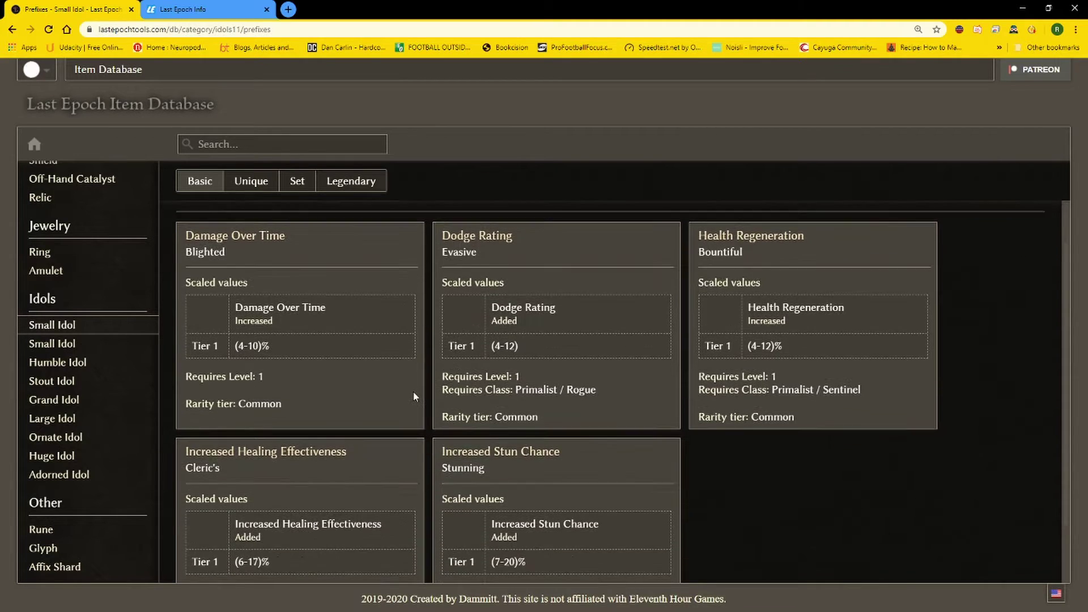
scroll(413, 391, down, 1)
scroll(413, 391, up, 2)
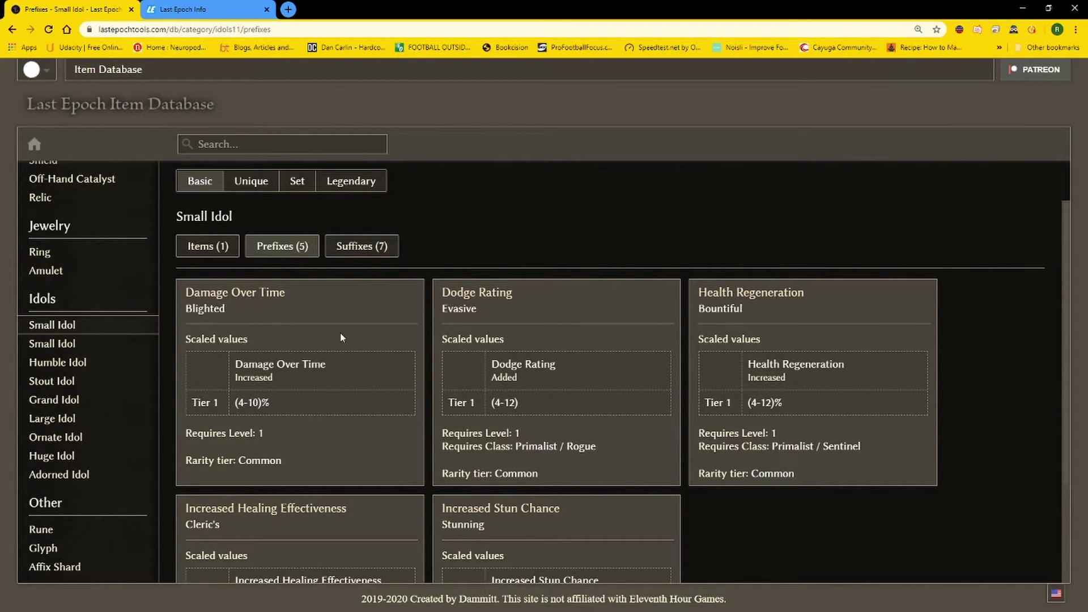
scroll(614, 349, down, 2)
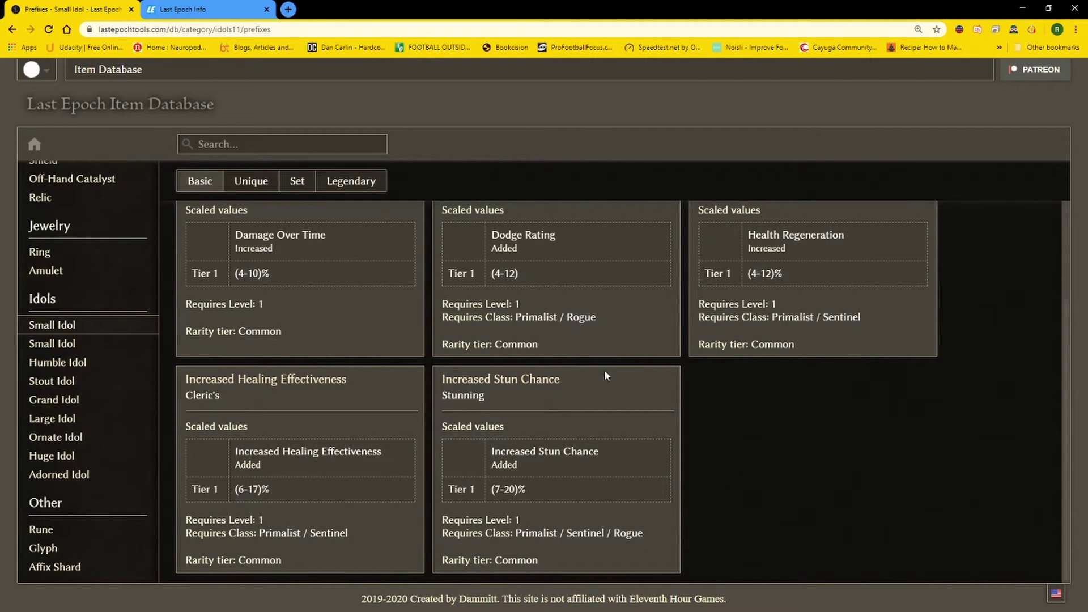
scroll(603, 376, up, 2)
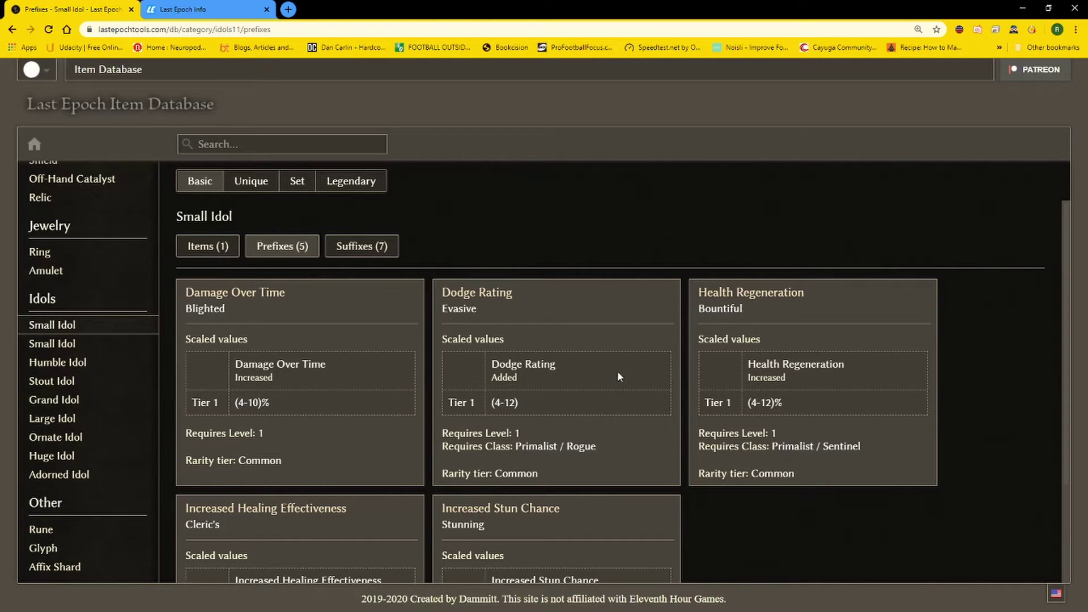
On the Last Epoch Info tab, open the Affixes table and scroll through its Tier1–Tier5 values
click(204, 9)
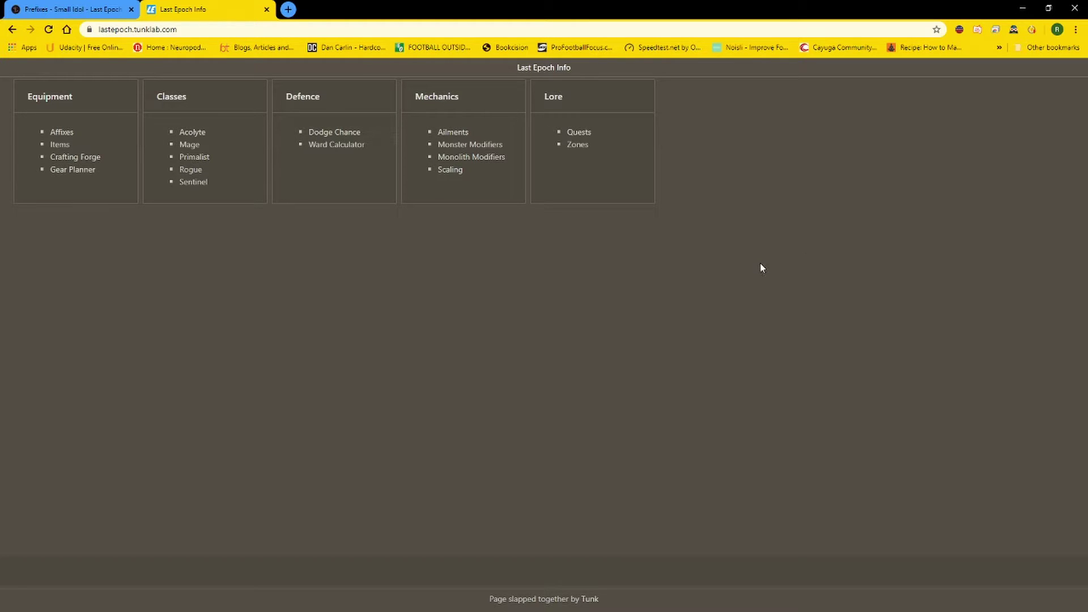
click(64, 134)
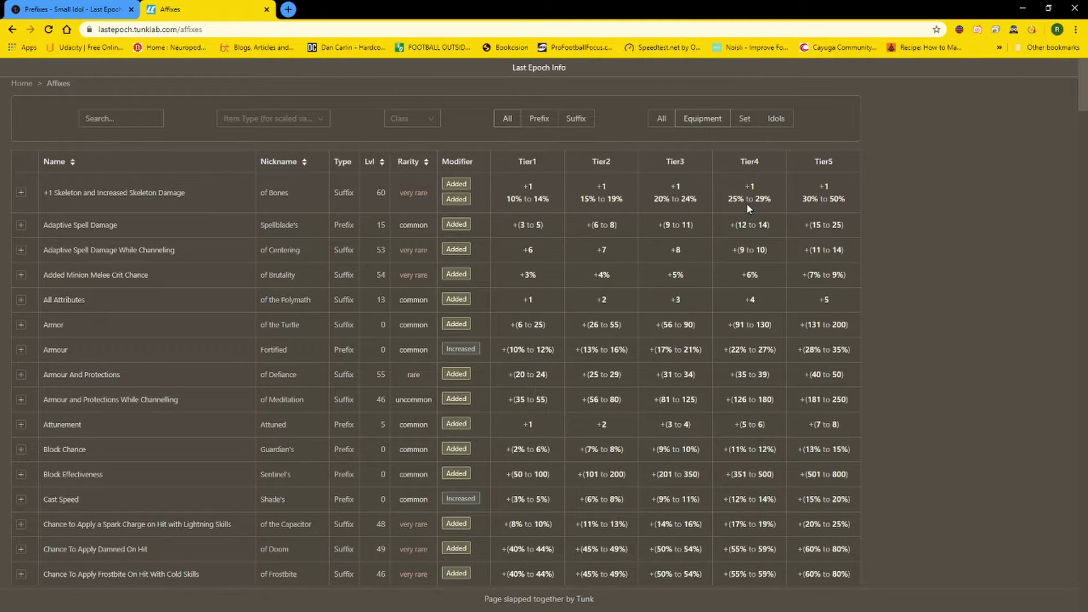
mouse_move(404, 217)
scroll(378, 239, down, 2)
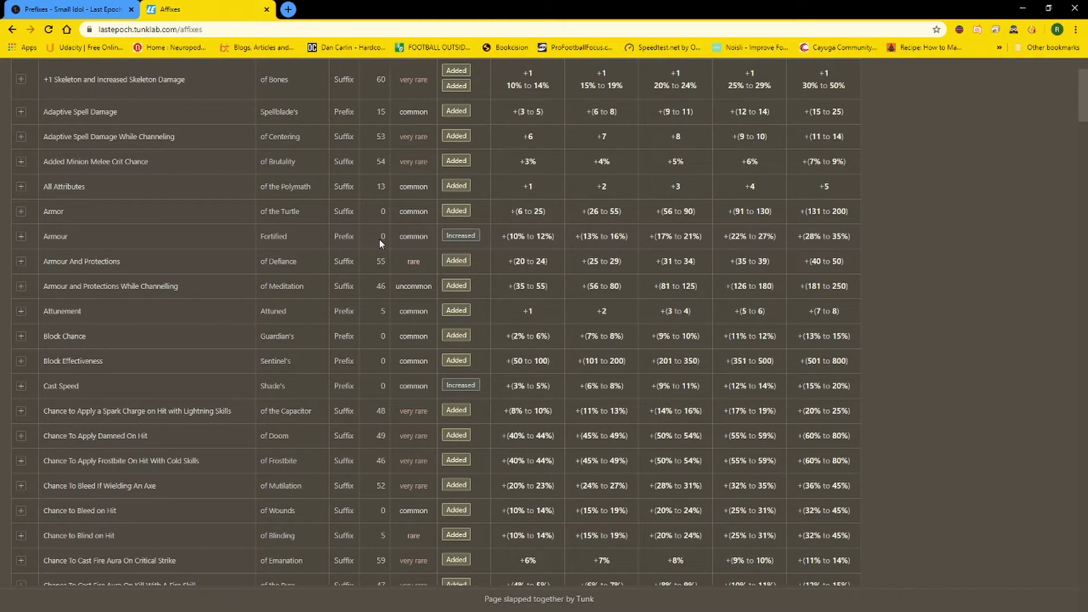
scroll(379, 239, up, 2)
click(96, 7)
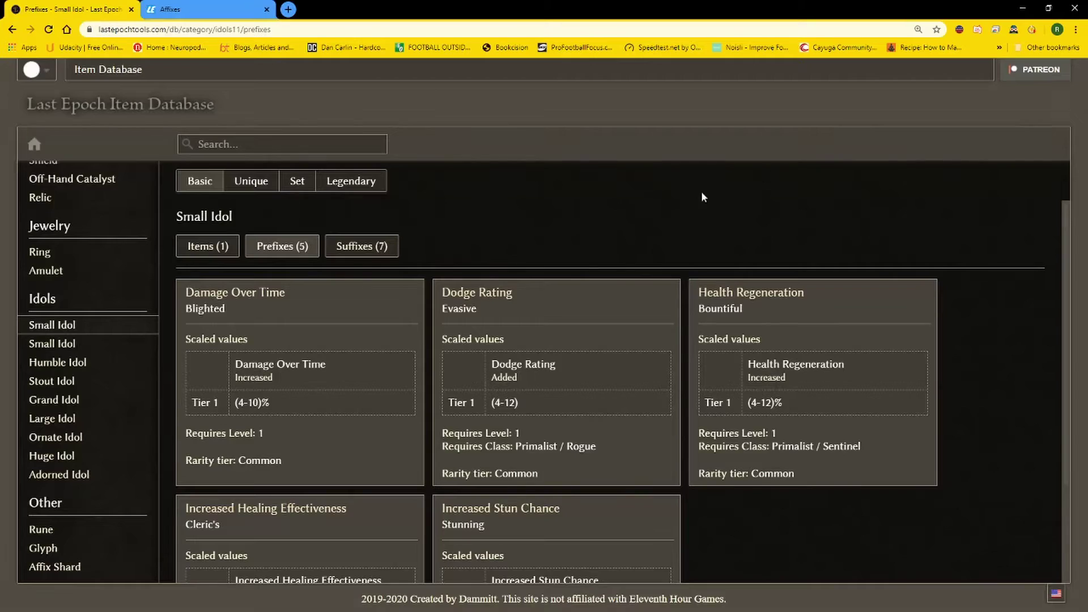
scroll(530, 377, down, 2)
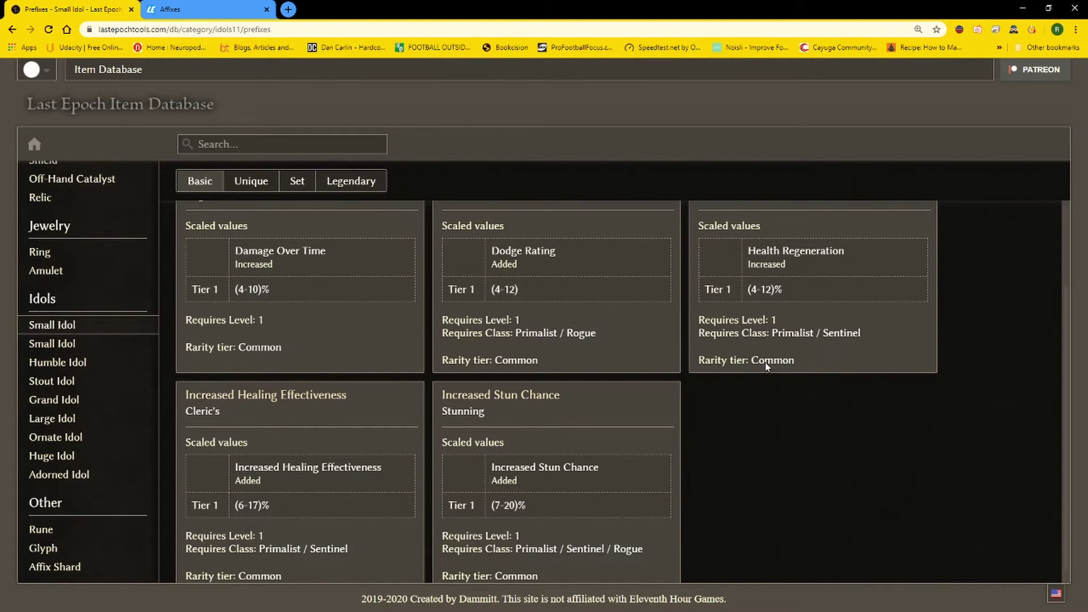
scroll(711, 373, down, 1)
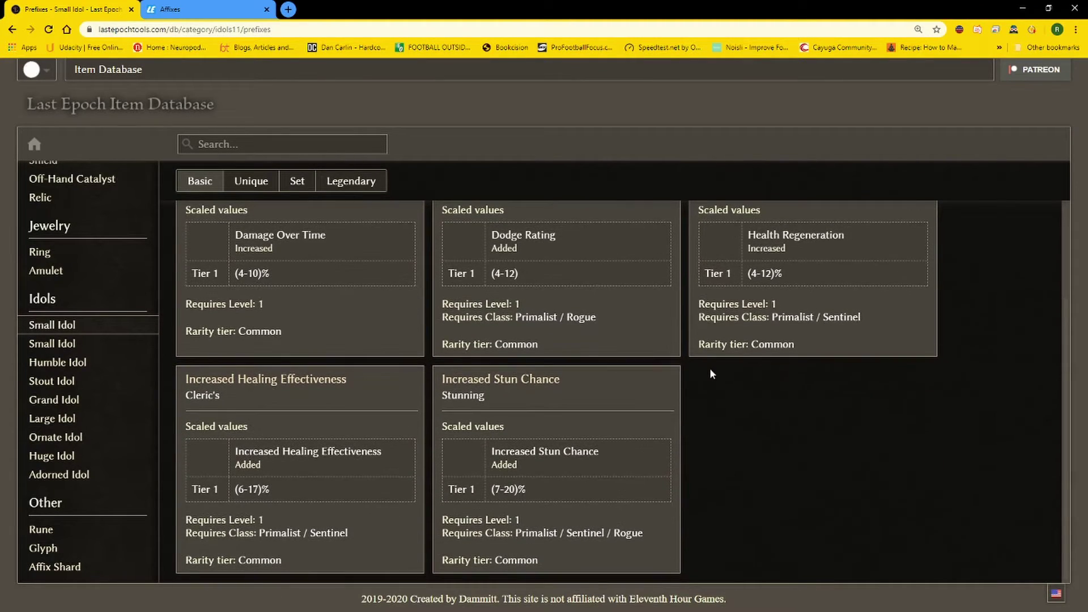
scroll(710, 372, up, 2)
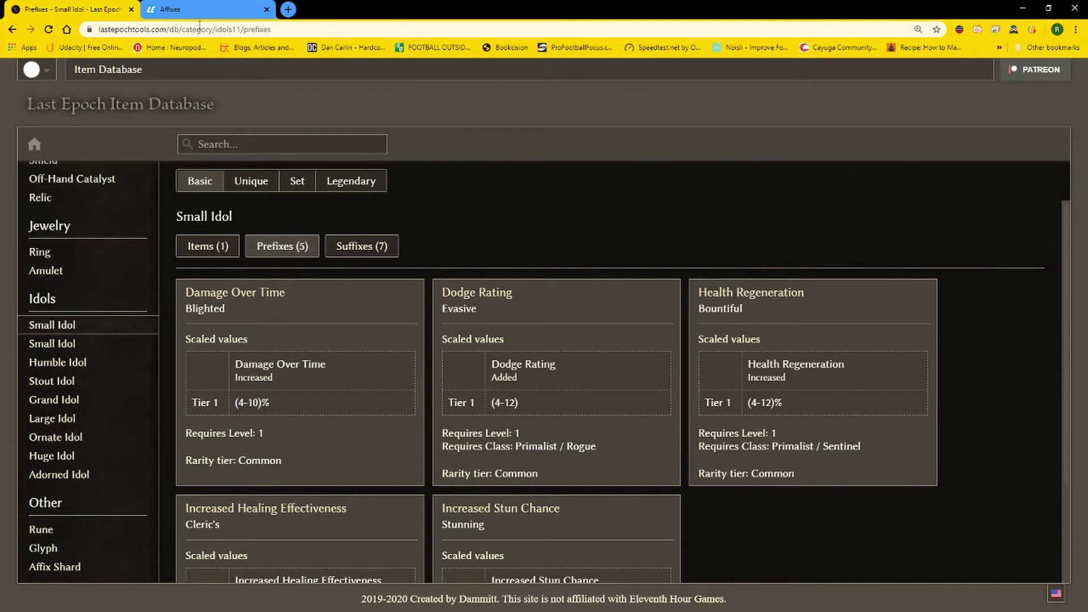
key(ctrl+Tab)
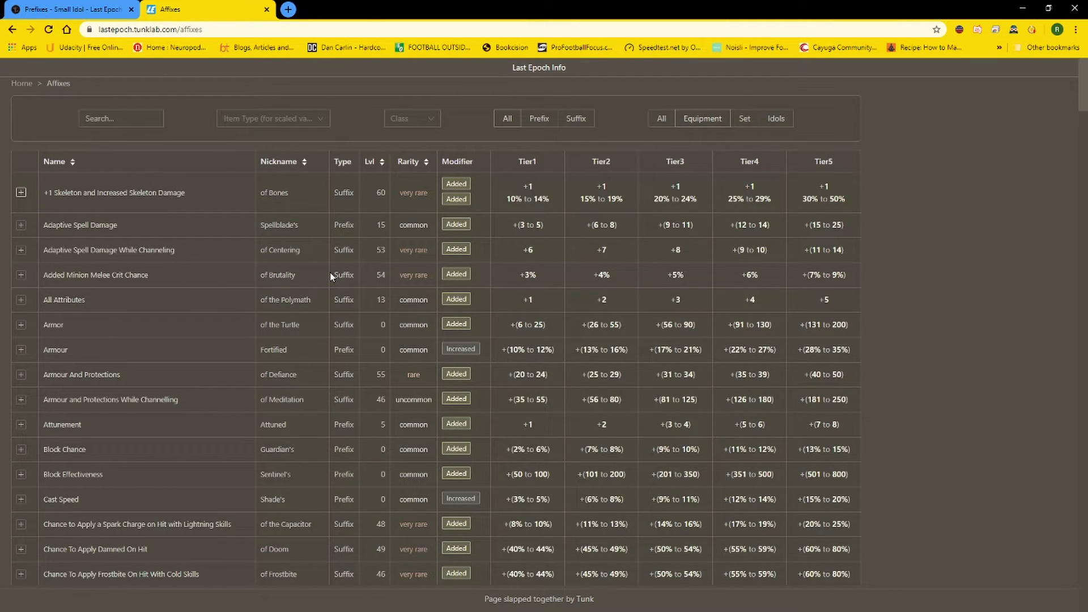
Return to the home page and browse the table of item types
click(12, 30)
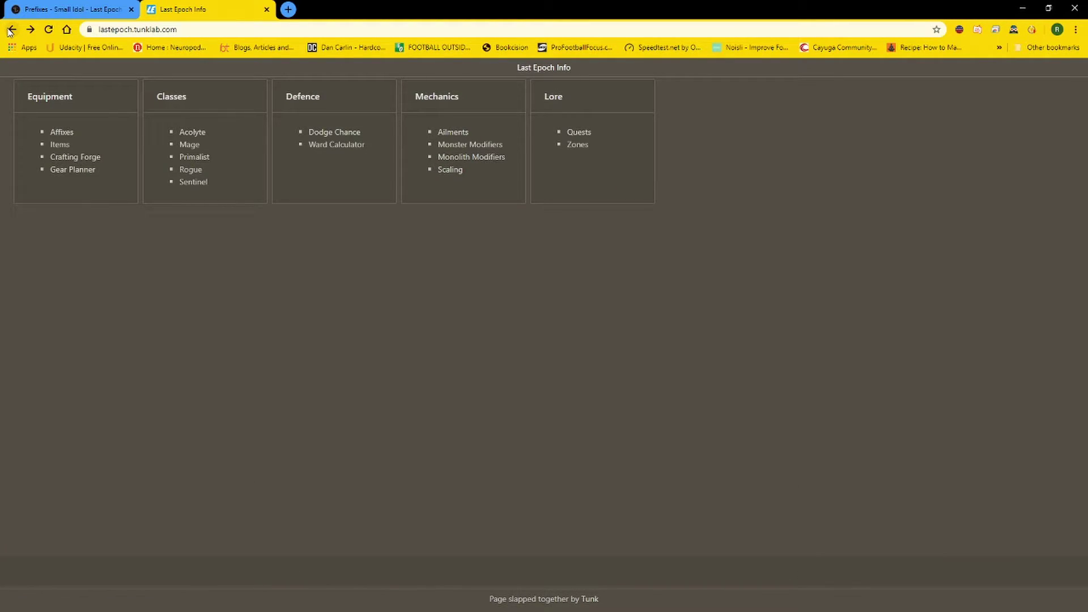
click(60, 145)
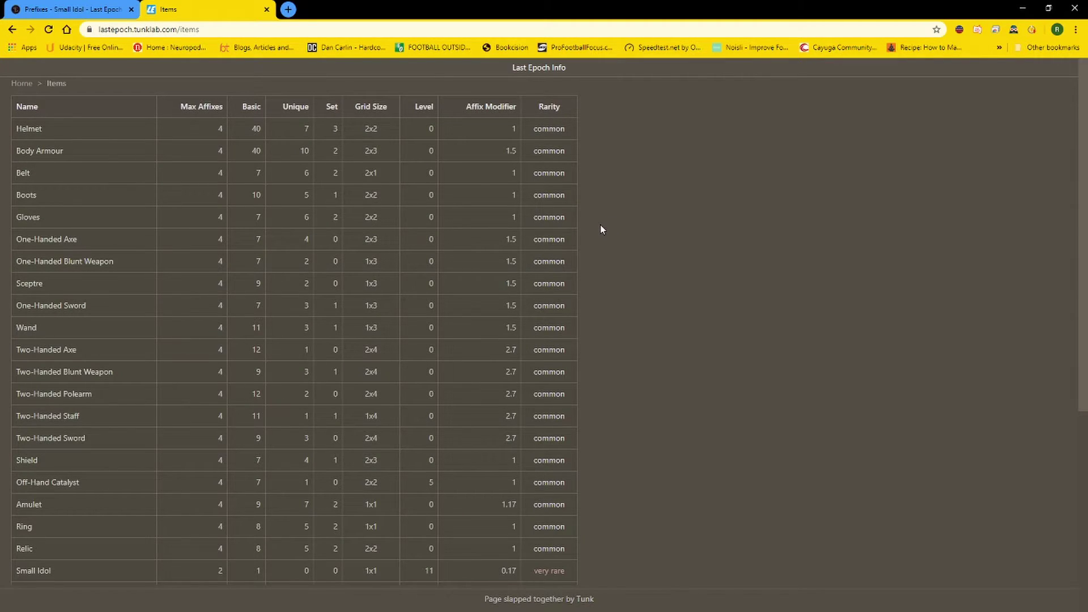
scroll(522, 243, down, 5)
scroll(522, 242, up, 5)
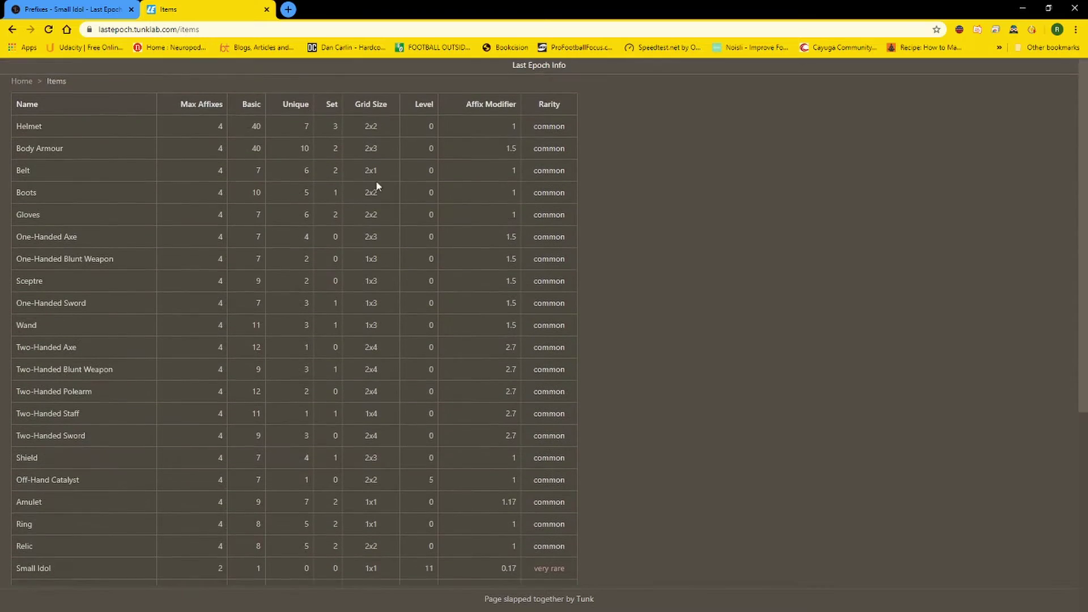
View every Helmet base item, then go back to the home page
click(36, 131)
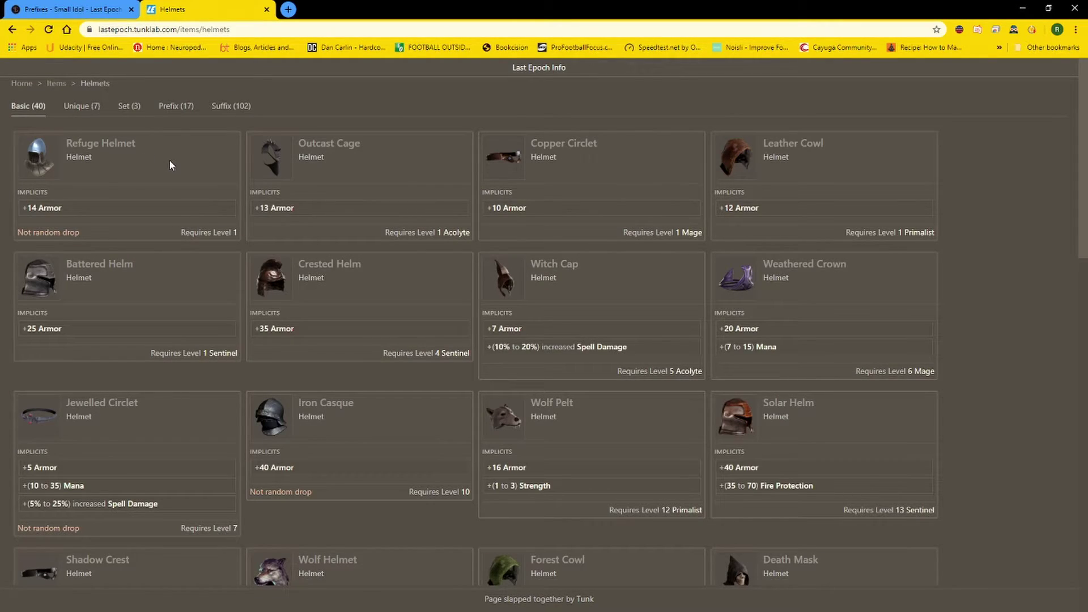
scroll(484, 289, down, 18)
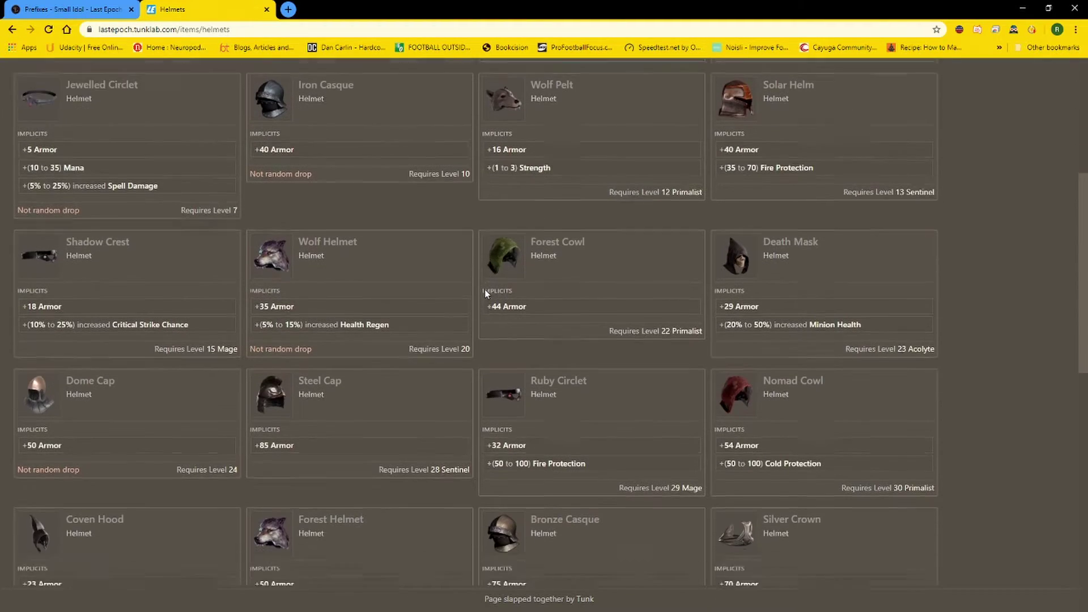
click(12, 29)
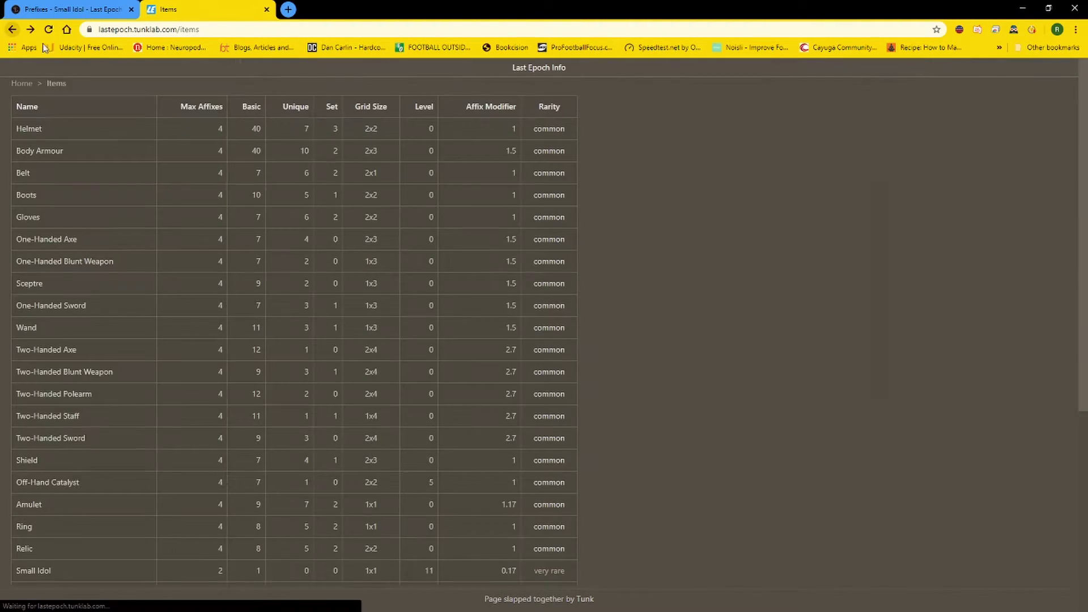
click(13, 30)
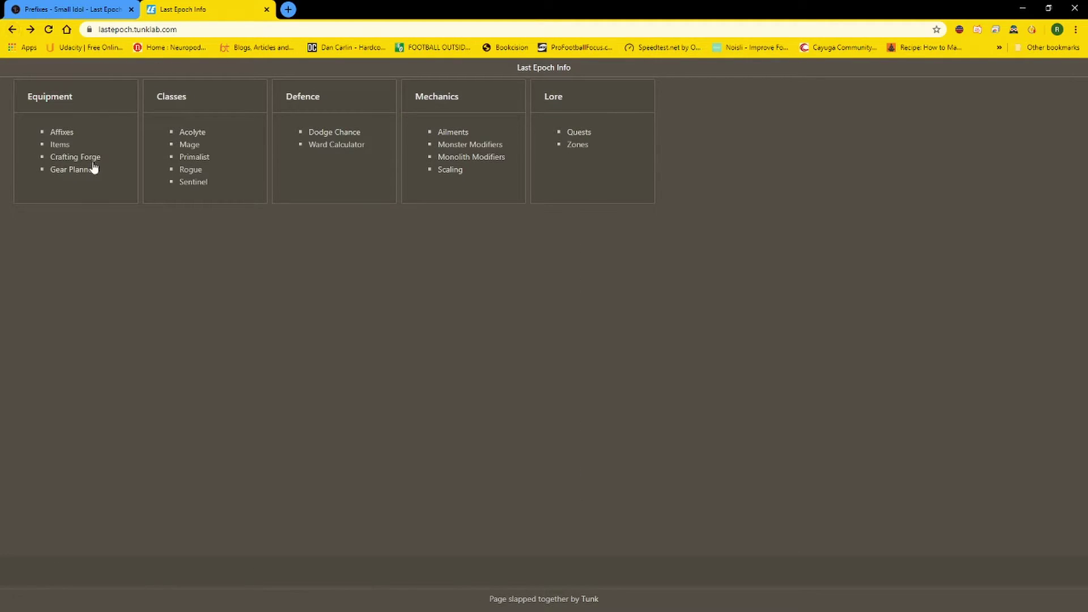
In the Crafting Forge, choose Wand as the item type with a Prophecy Wand base
click(56, 157)
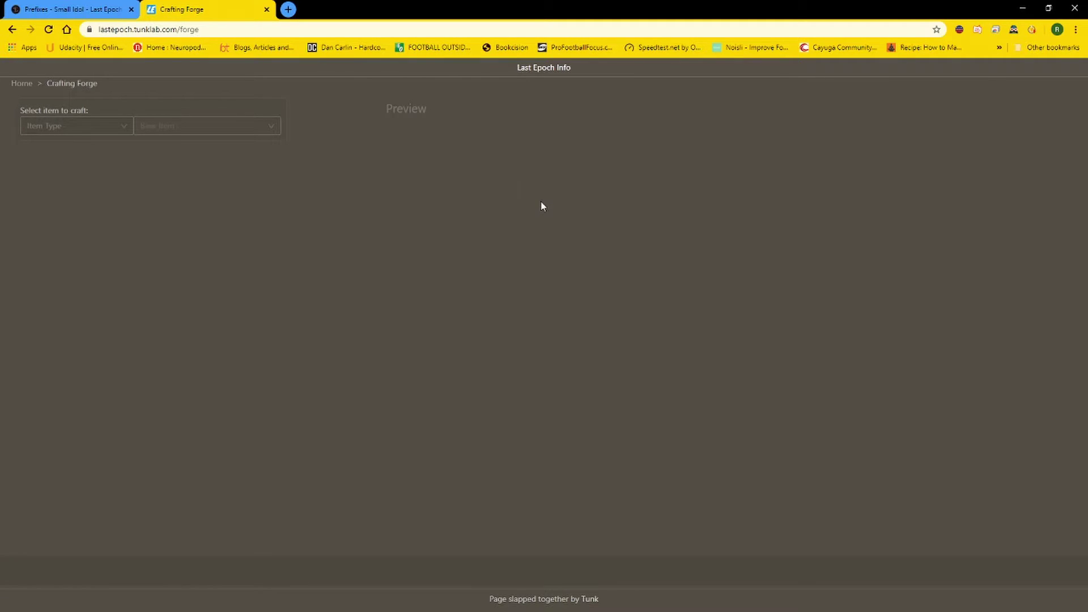
click(117, 132)
scroll(92, 185, down, 6)
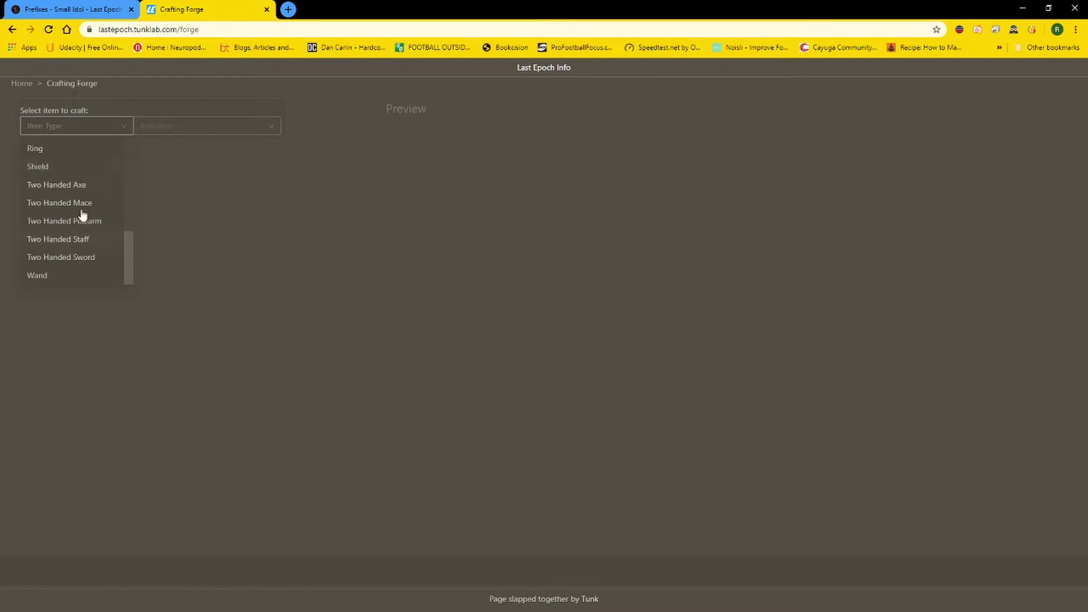
click(52, 276)
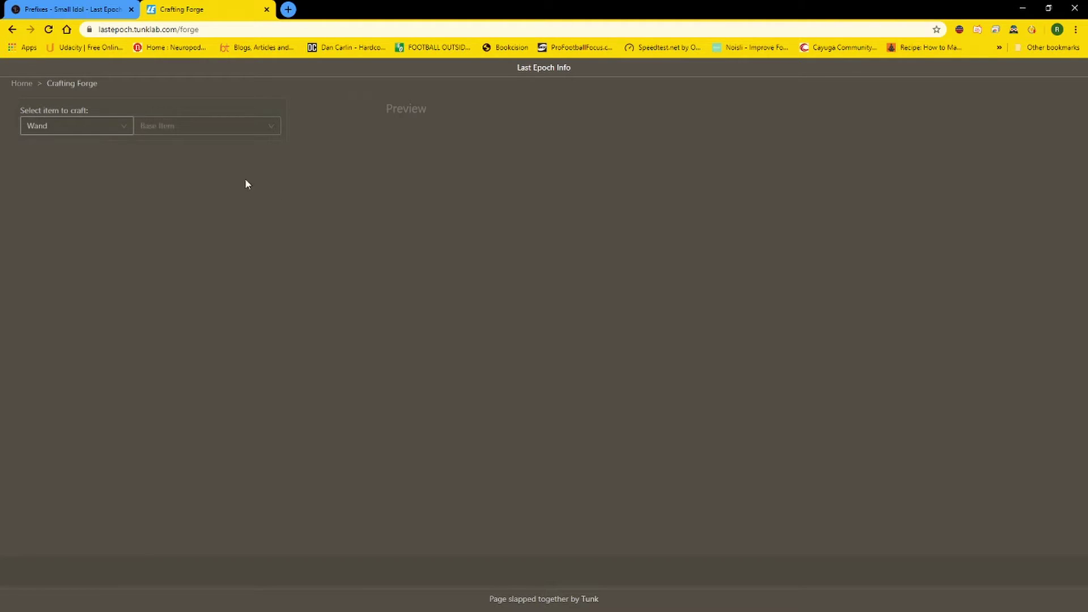
click(257, 132)
scroll(232, 176, down, 1)
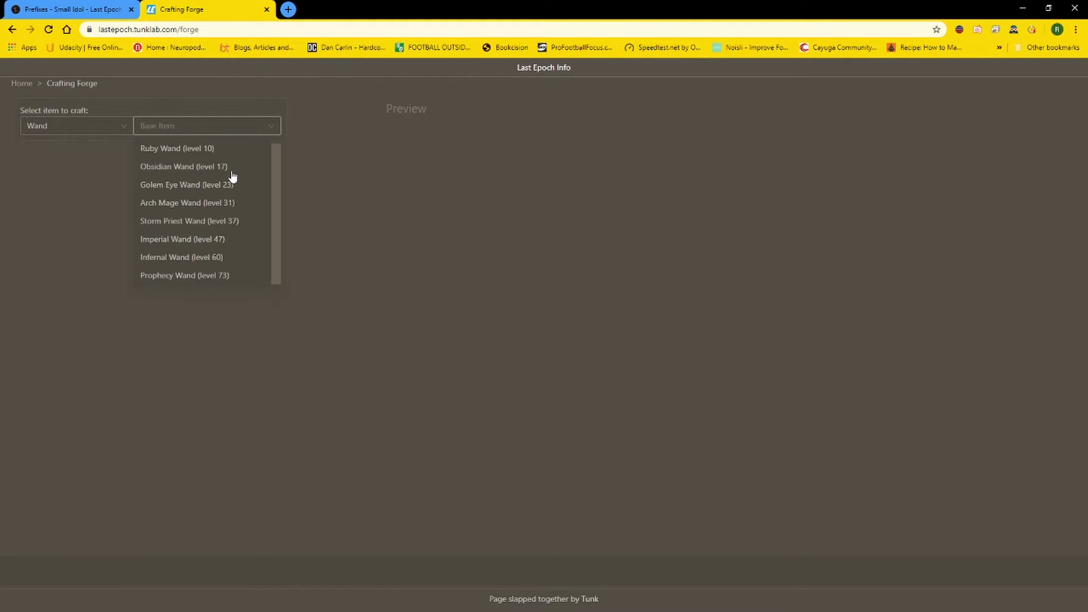
click(202, 276)
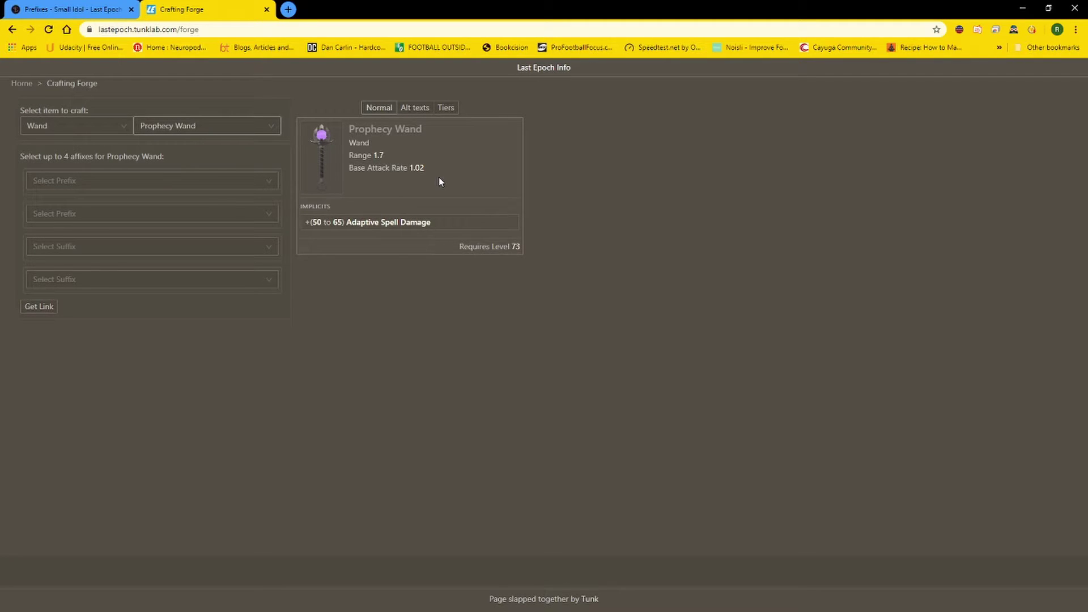
Add Critical Strike Chance and Critical Strike Multiplier prefixes, both at tier 5
click(260, 181)
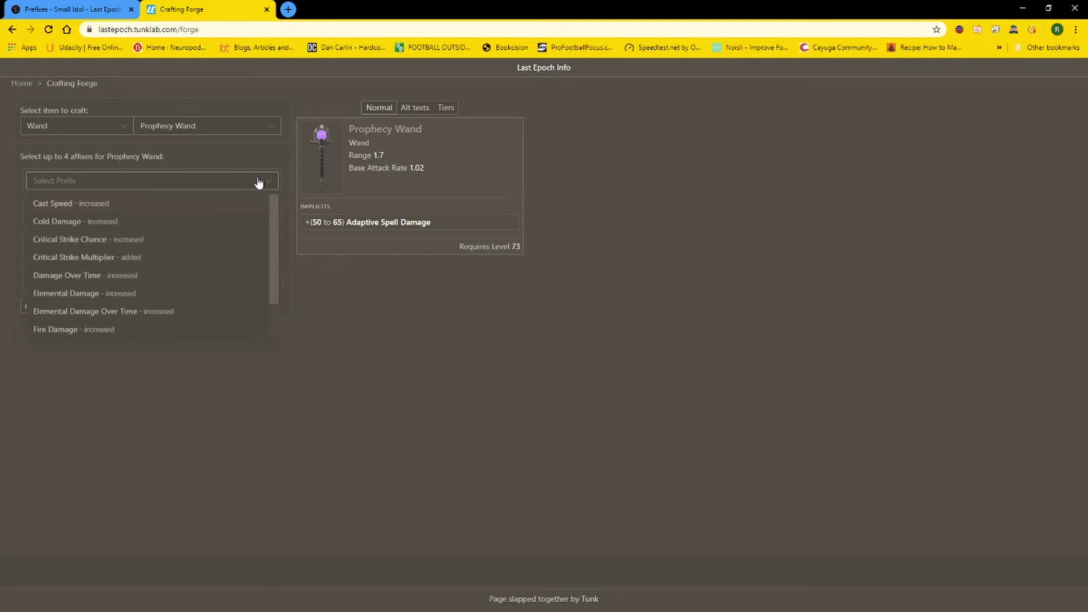
click(136, 240)
click(191, 227)
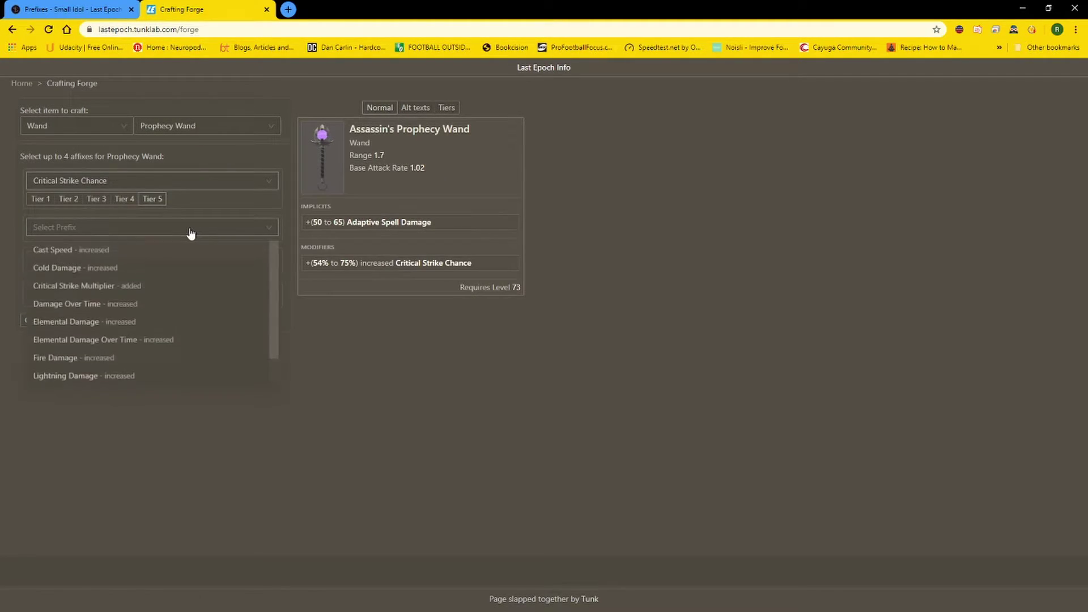
click(136, 286)
click(125, 199)
click(152, 199)
click(95, 245)
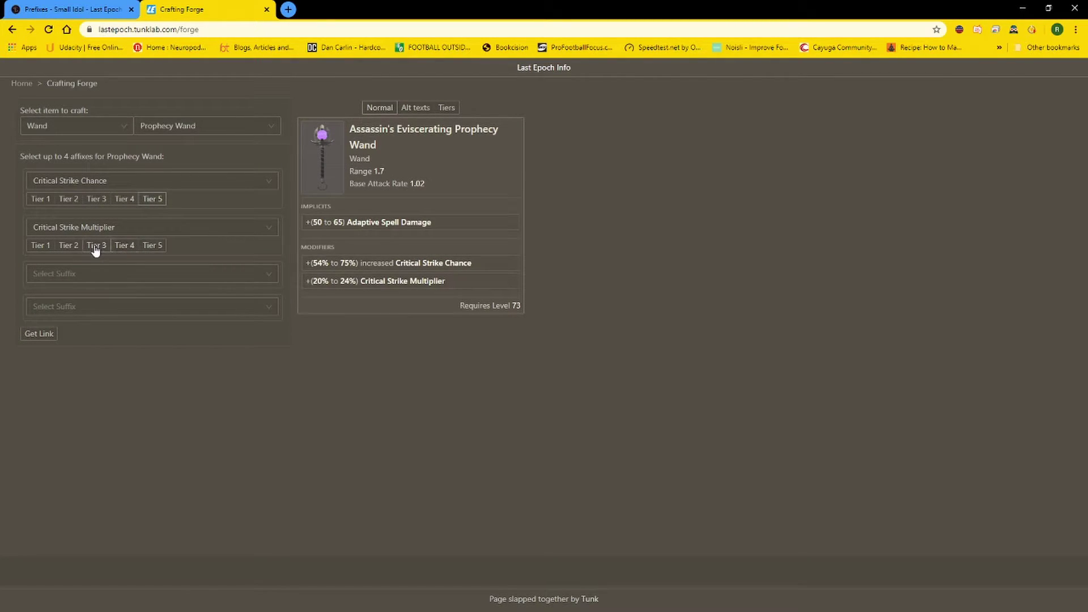
click(152, 246)
Add Mana and Elemental Protection as the wand's two suffixes
click(217, 288)
scroll(266, 317, down, 3)
click(134, 356)
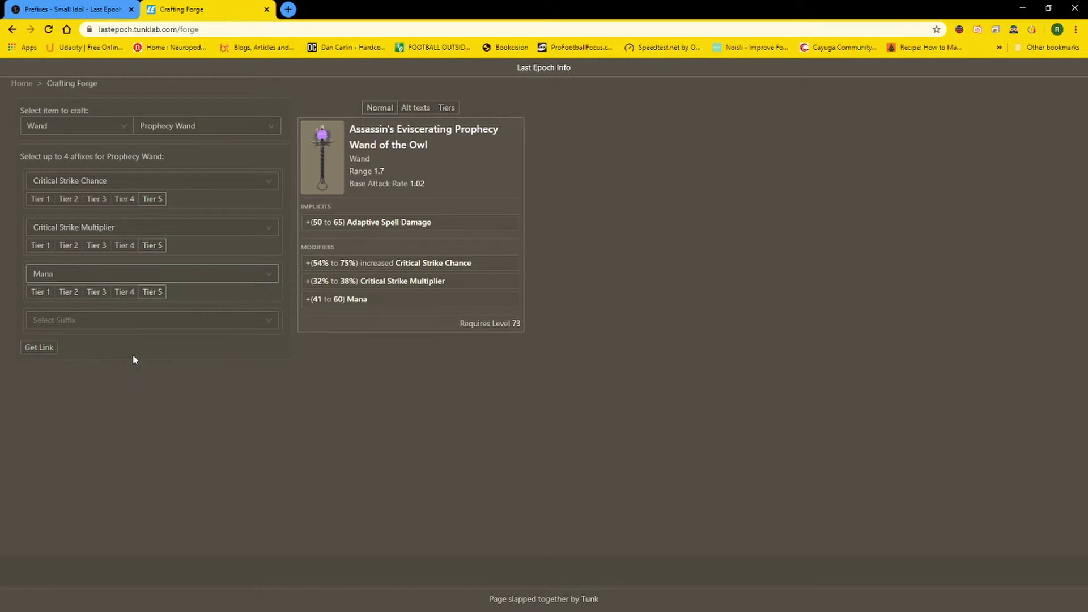
click(177, 327)
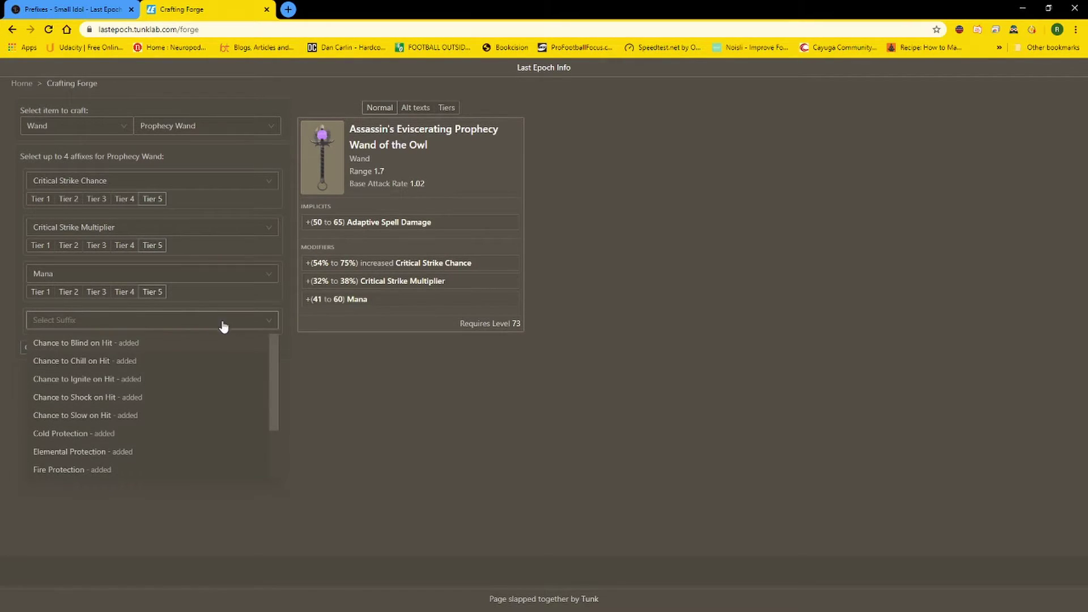
click(129, 452)
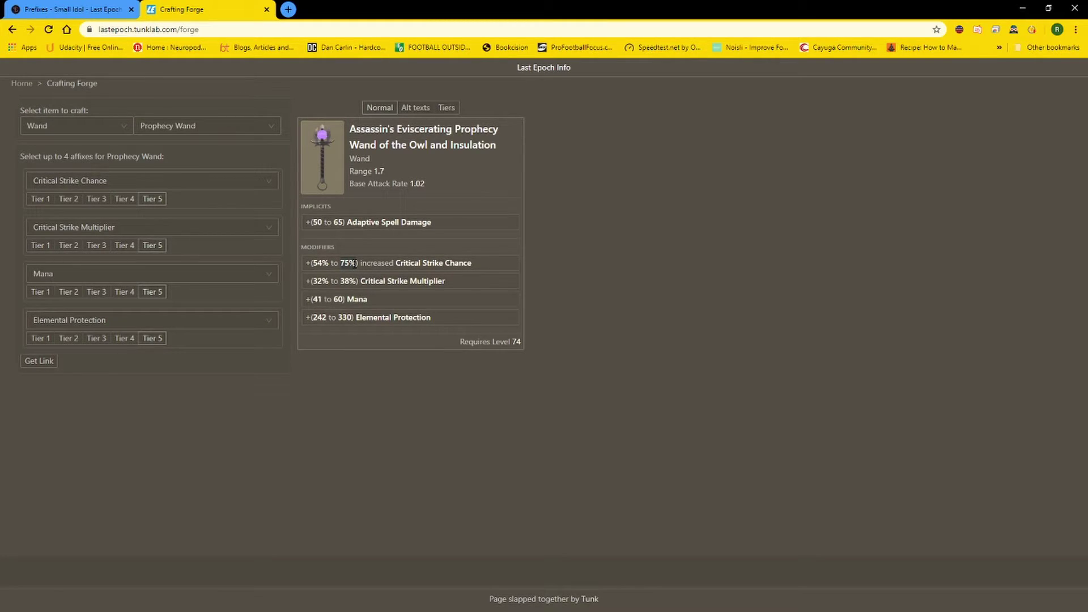
Replace the wand's first prefix with Spell Critical Strike Chance
click(252, 183)
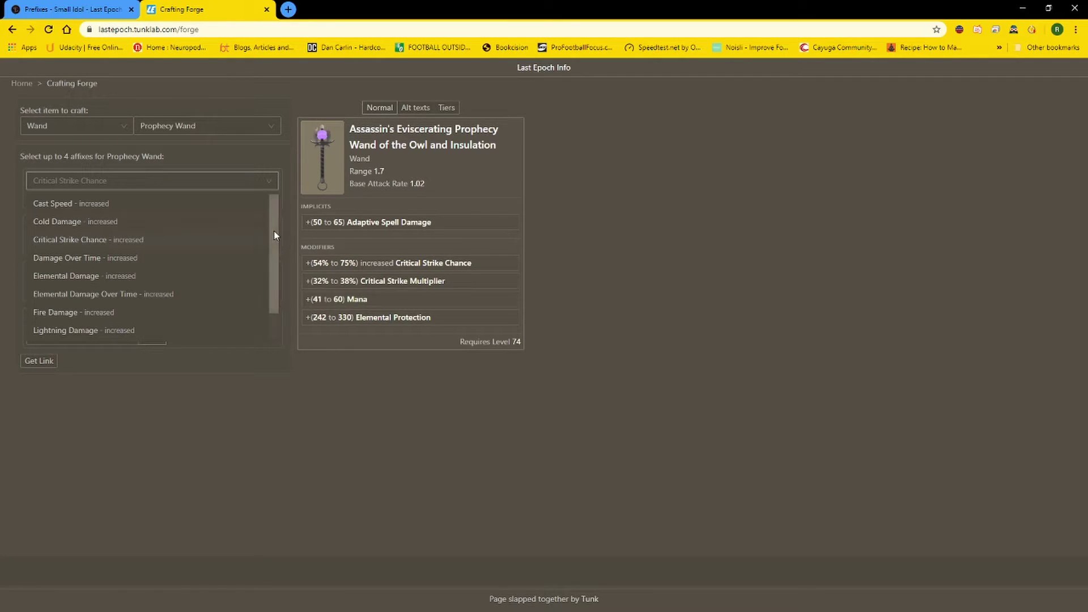
drag(273, 233, 275, 264)
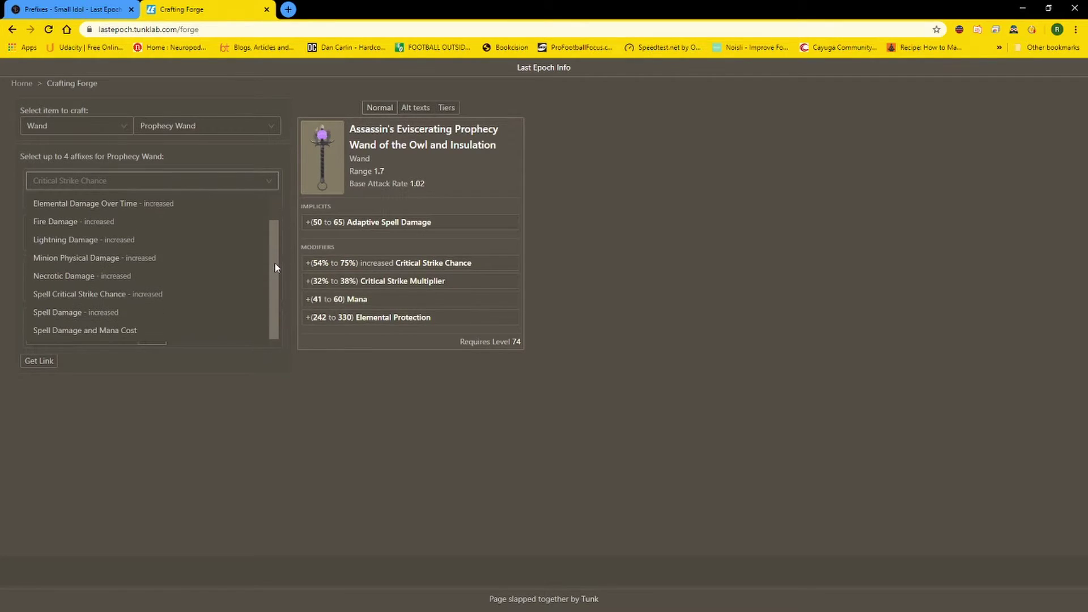
click(88, 294)
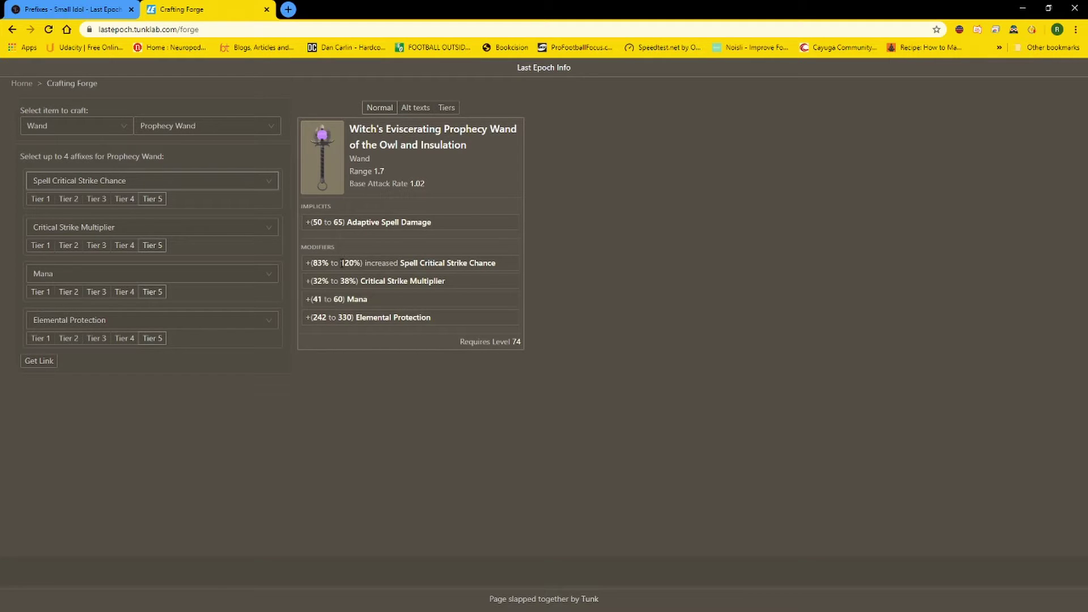
click(361, 263)
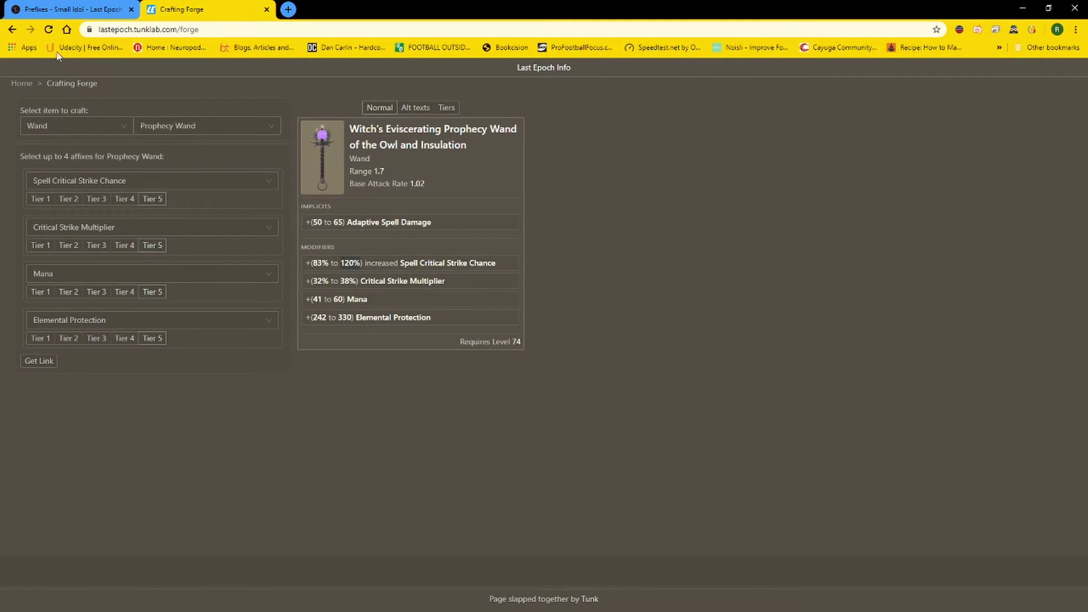
Open the Gear Planner and browse its Other, Offense, Defense and Common stat categories
click(13, 30)
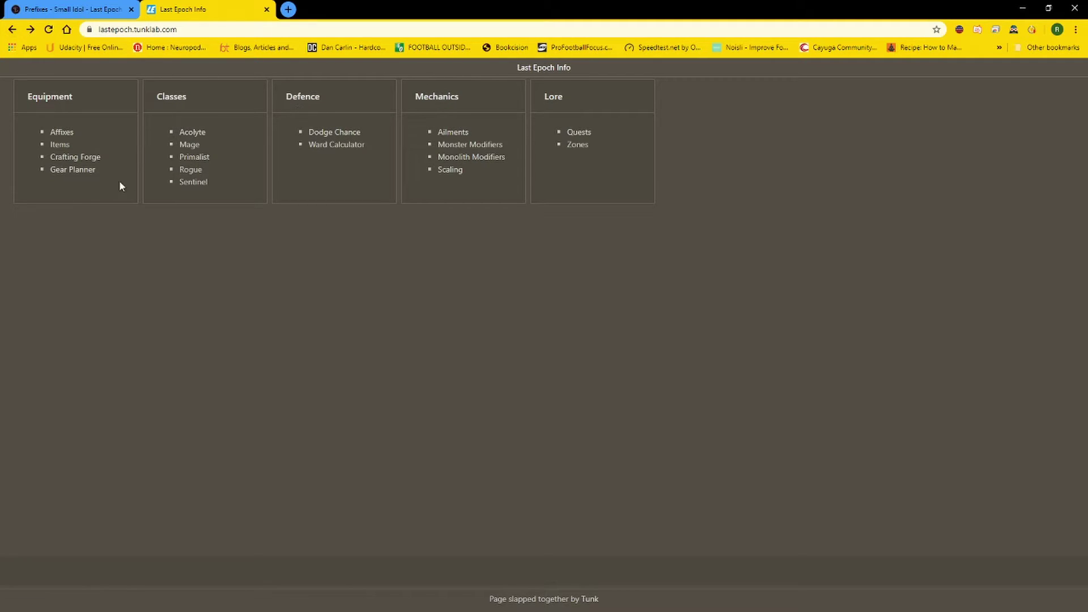
click(62, 170)
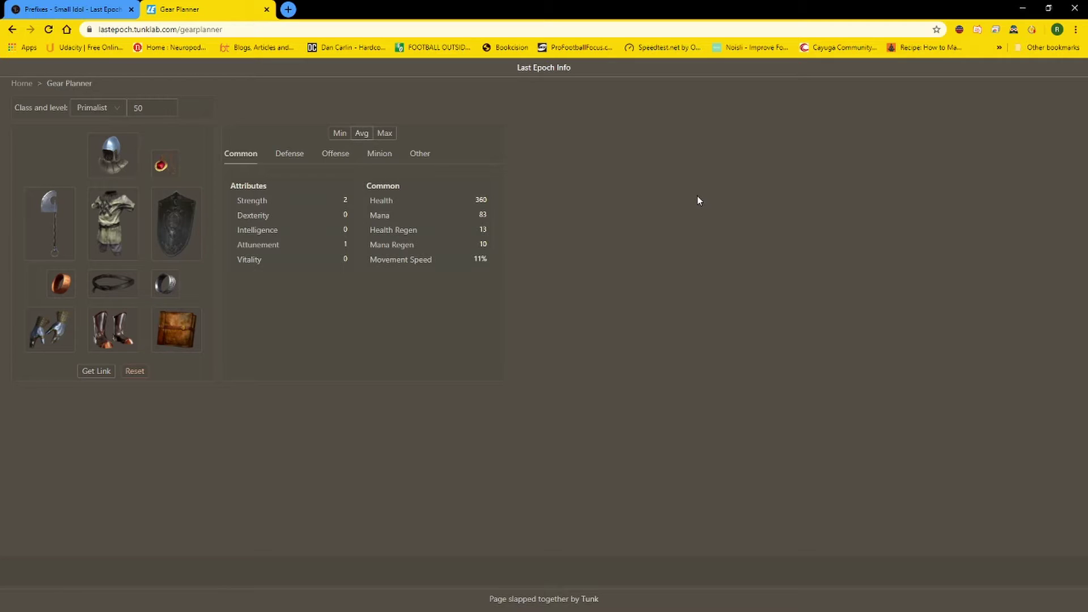
click(422, 161)
click(386, 164)
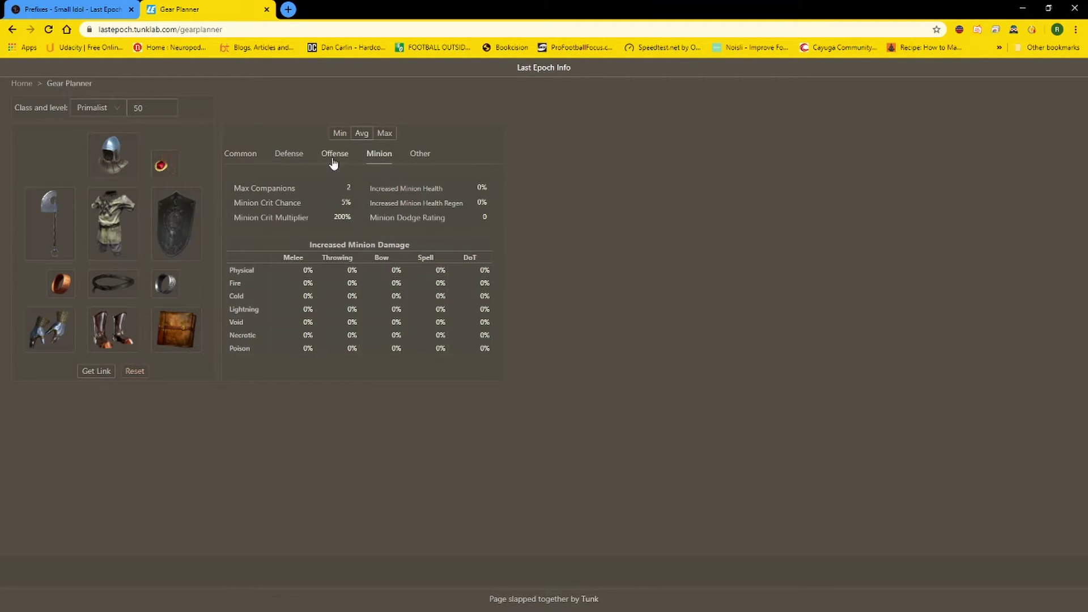
click(334, 162)
click(289, 163)
click(248, 163)
click(288, 164)
click(263, 162)
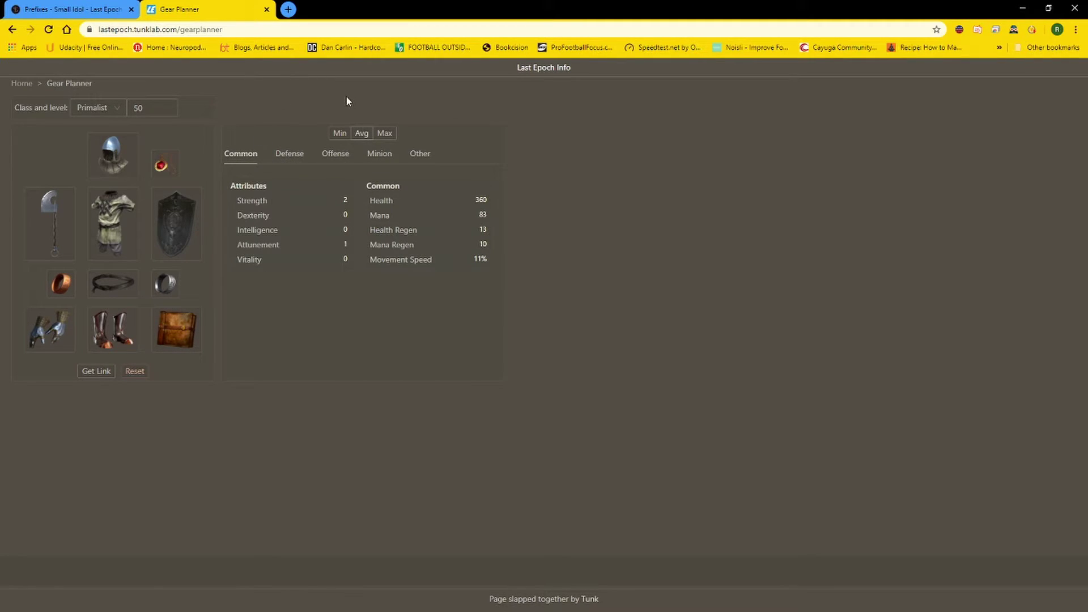
Set the planned class to Sentinel at character level 70
click(88, 110)
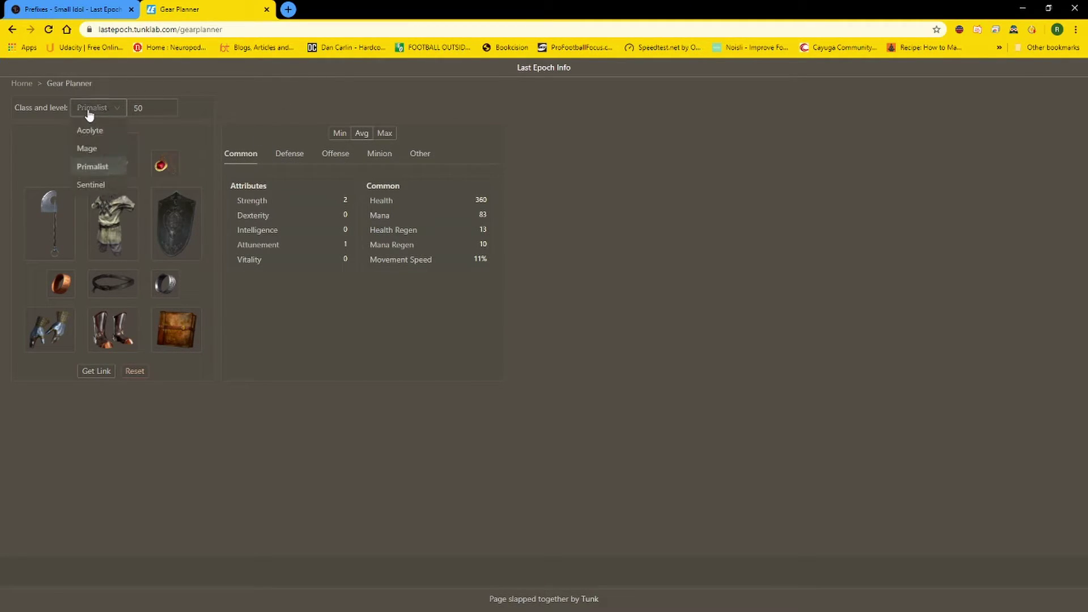
click(90, 185)
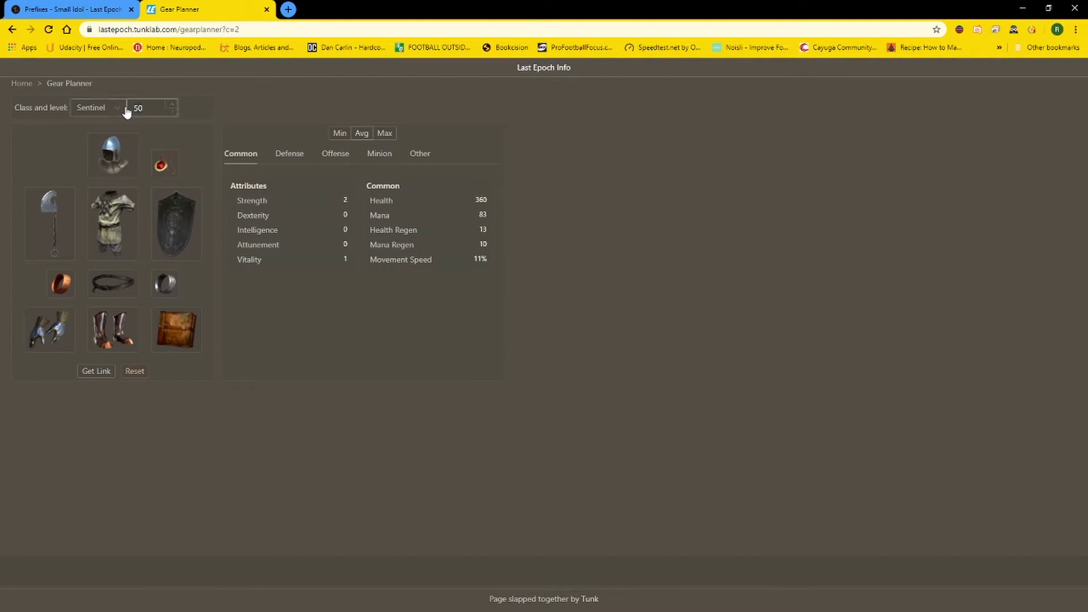
double_click(126, 108)
text(70)
Equip a Solarum Helm in the helmet slot
click(112, 154)
click(496, 172)
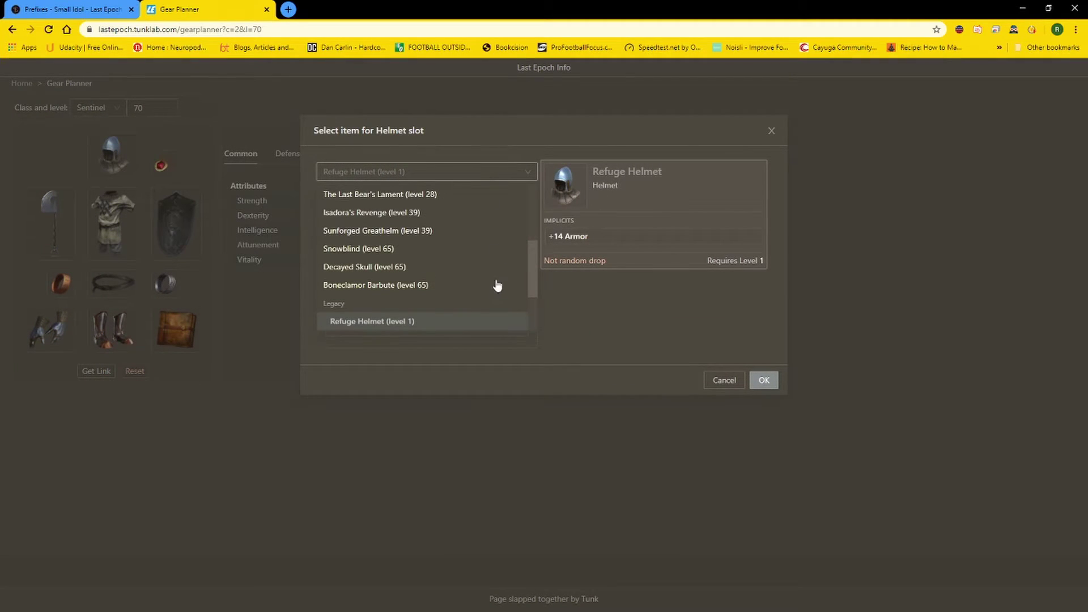
scroll(469, 291, up, 10)
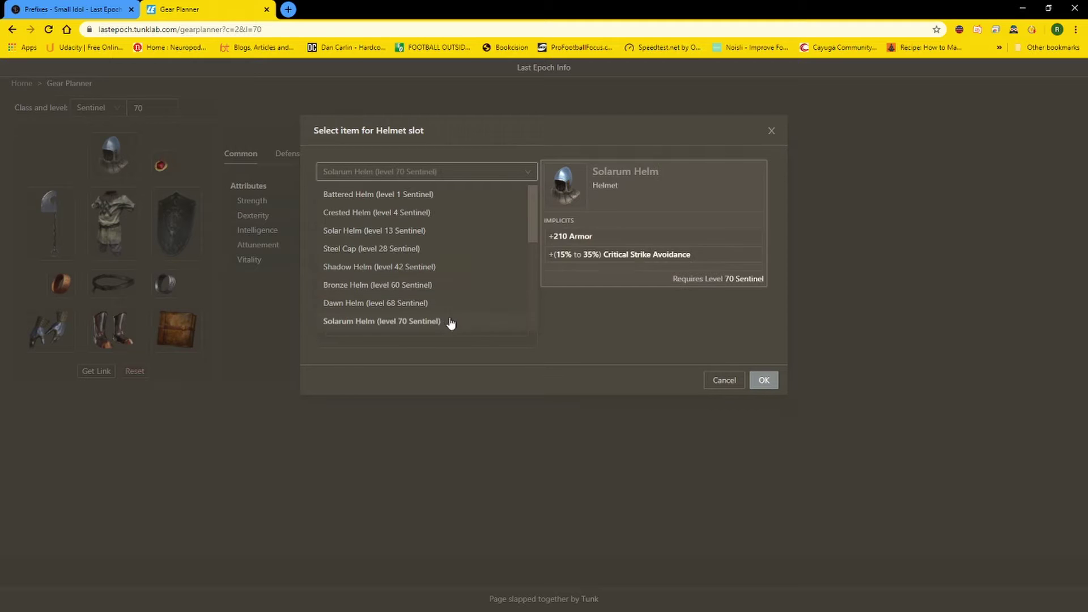
click(454, 321)
click(764, 381)
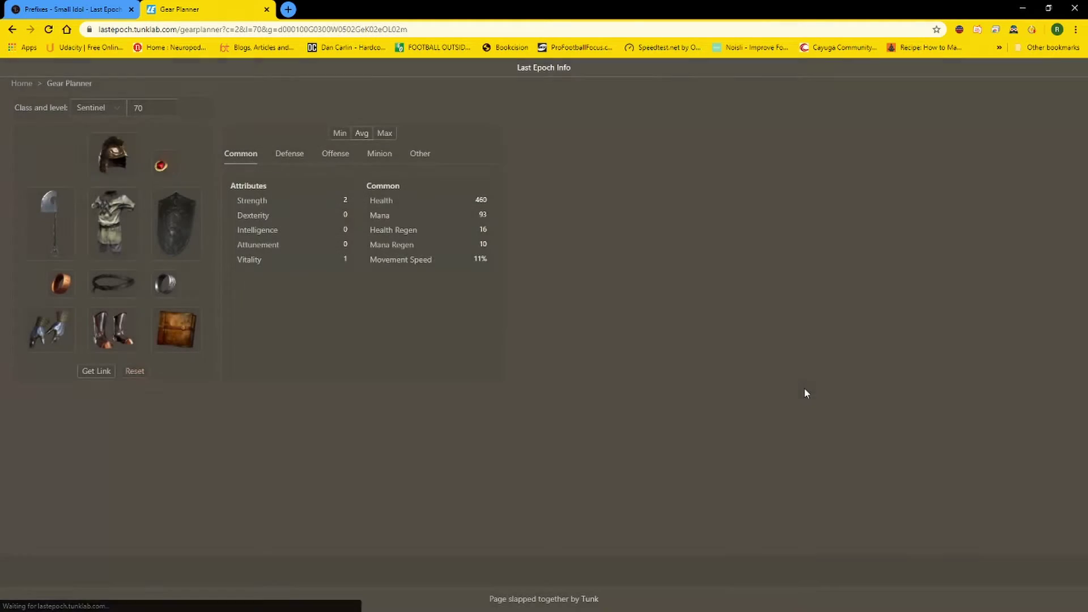
Give the helm Increased Cooldown Recovery Speed and Chance to receive a Glancing Blow prefixes
click(113, 153)
click(465, 227)
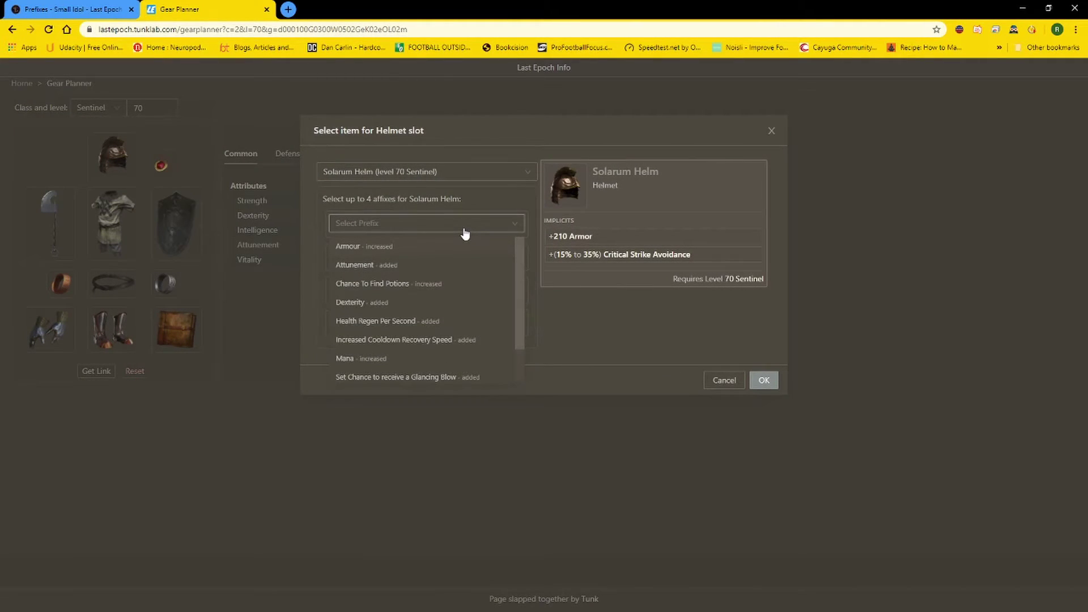
click(434, 340)
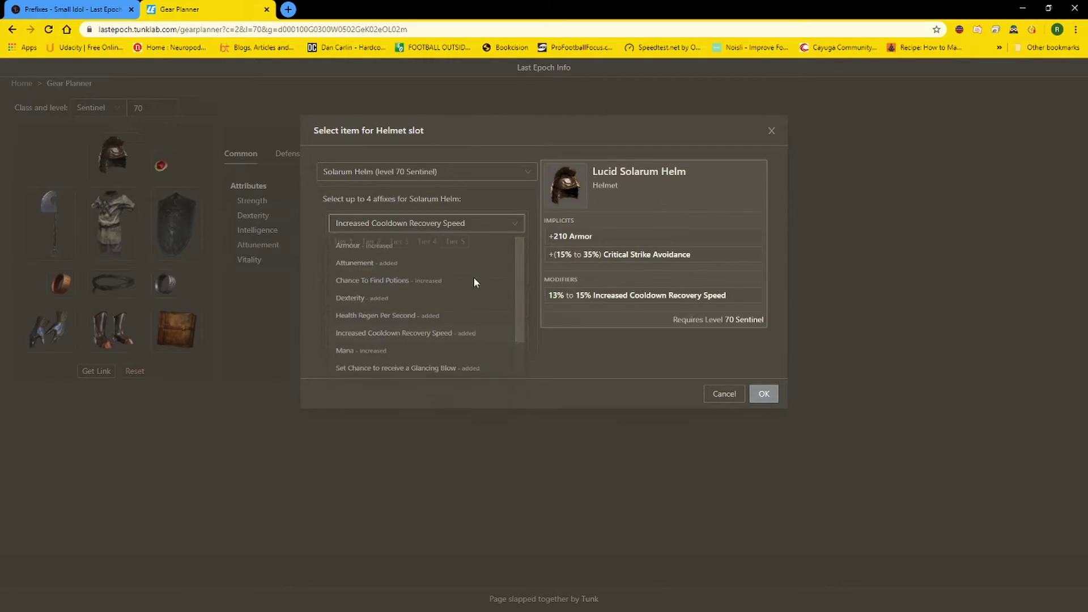
click(408, 271)
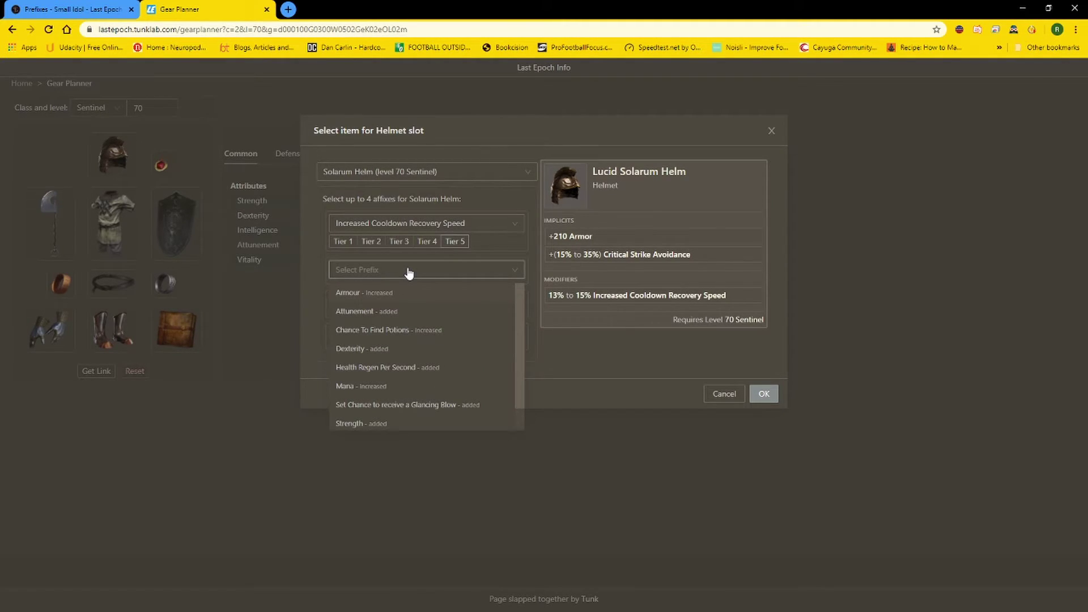
click(451, 405)
Add Mana Gained On Smite Use and Critical Strike Avoidance suffixes to the helm
click(463, 317)
scroll(473, 374, down, 5)
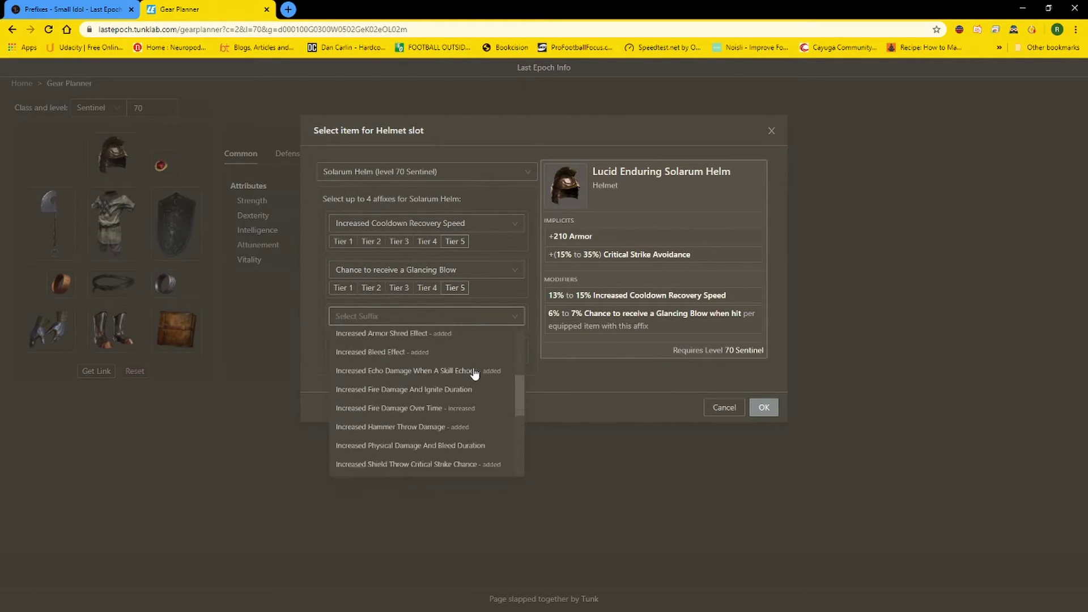
scroll(470, 372, down, 3)
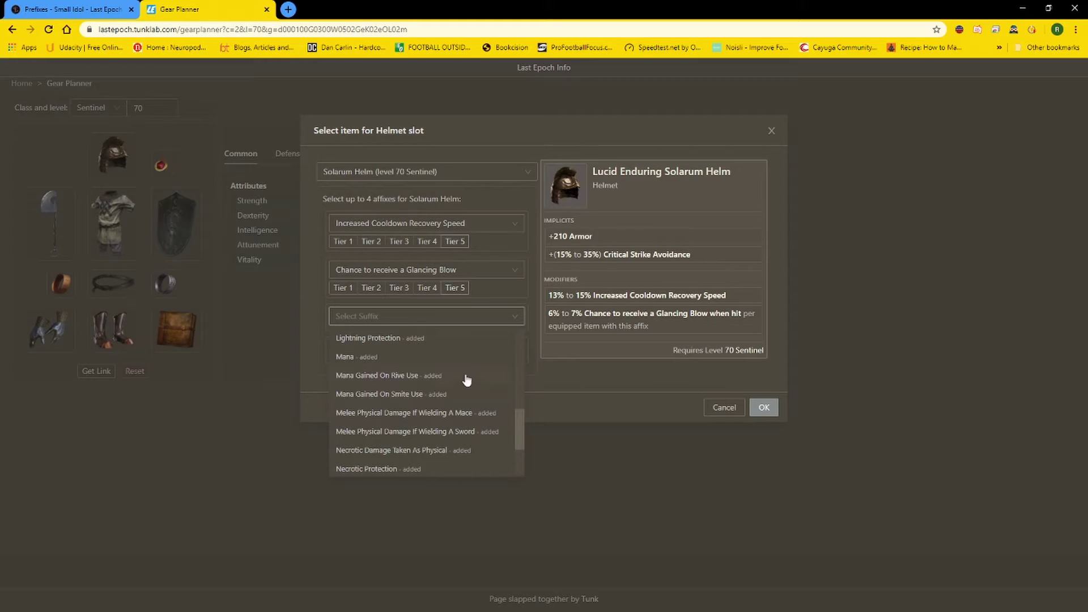
click(425, 395)
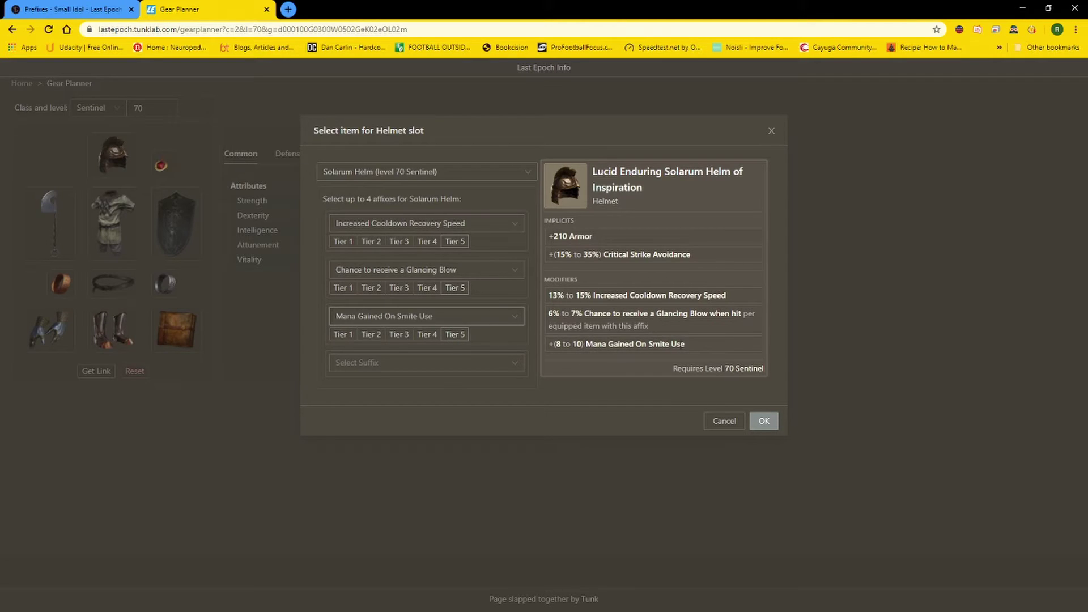
click(486, 367)
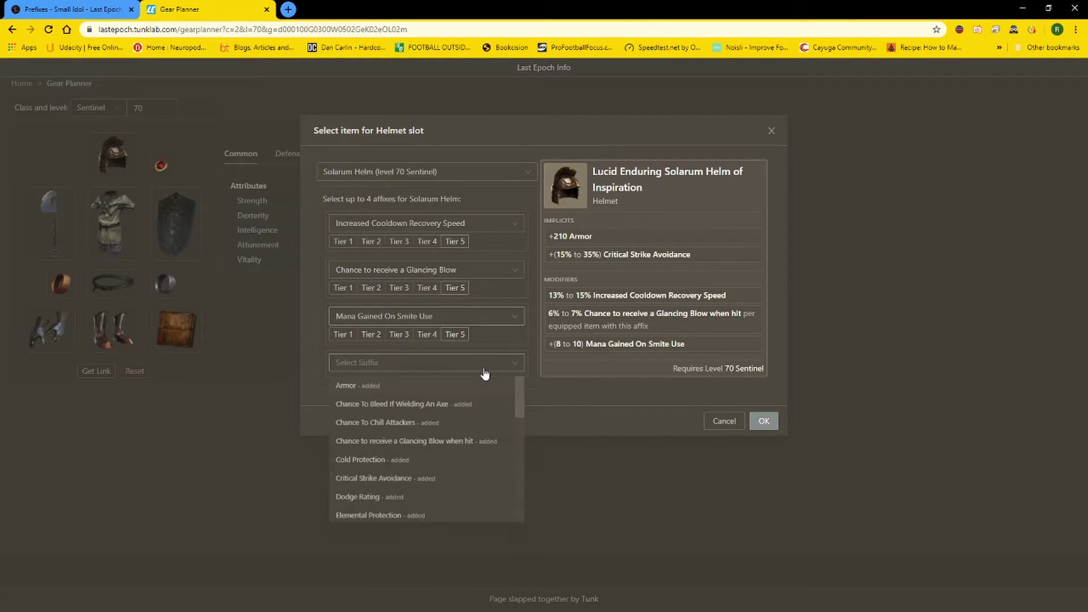
scroll(486, 450, down, 3)
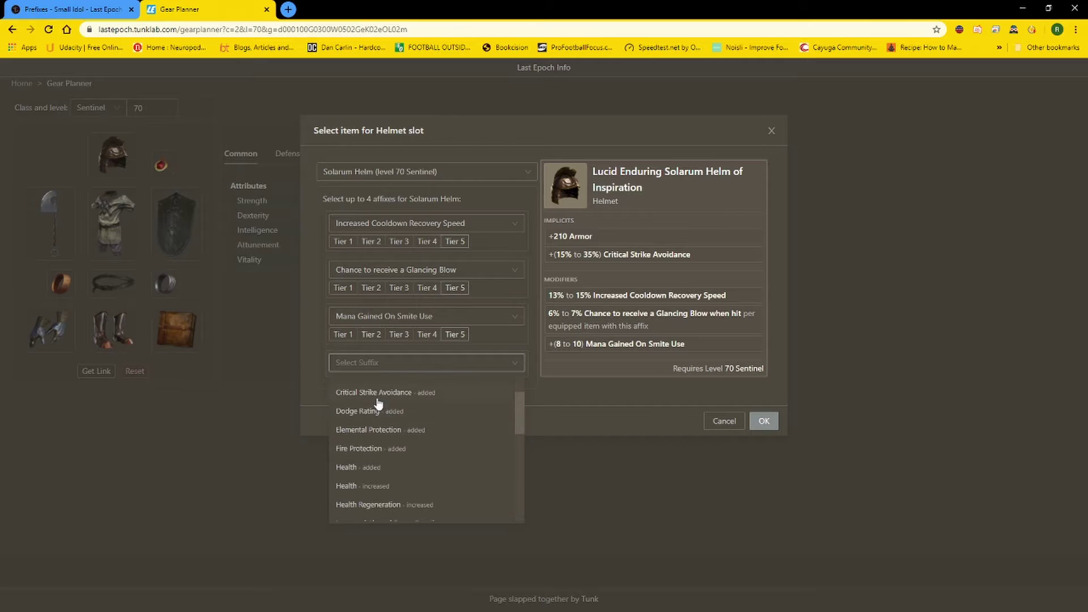
click(376, 392)
Confirm the finished helm and show the gear plan's Defense stats
click(764, 420)
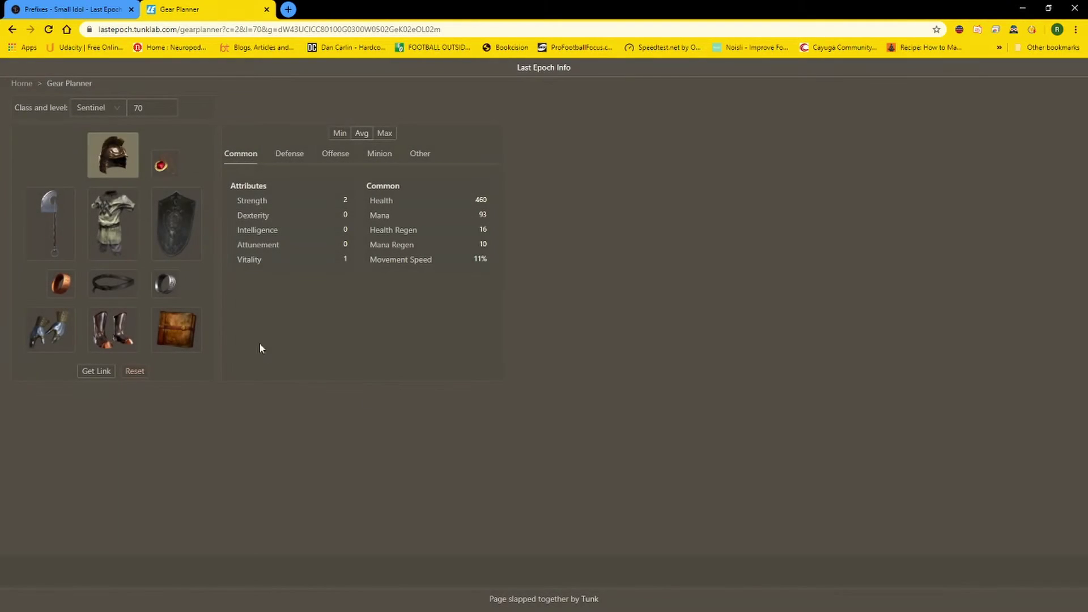
click(277, 158)
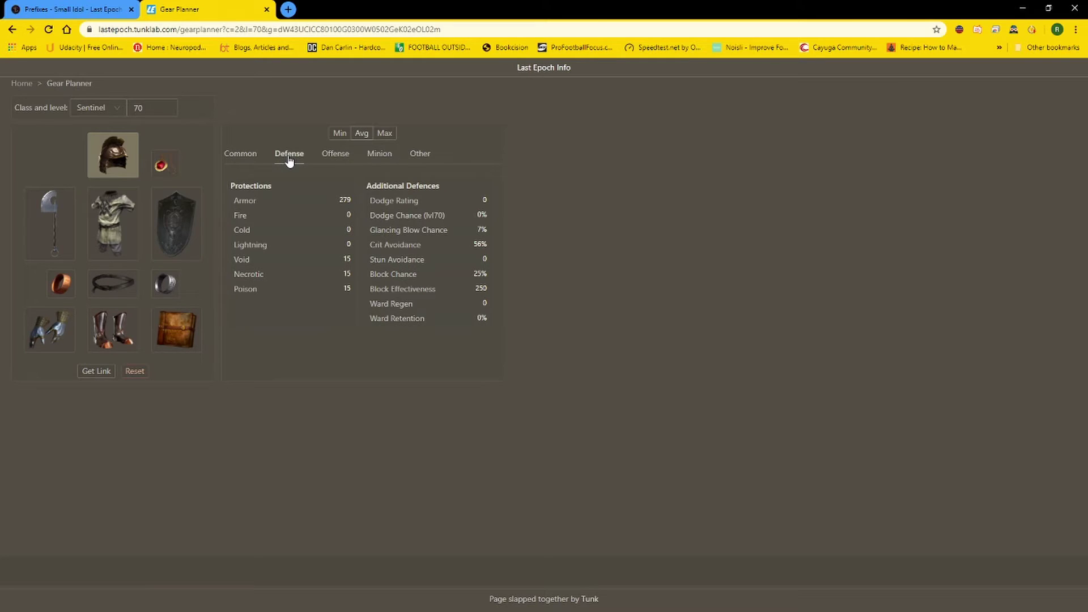
mouse_move(487, 231)
click(129, 159)
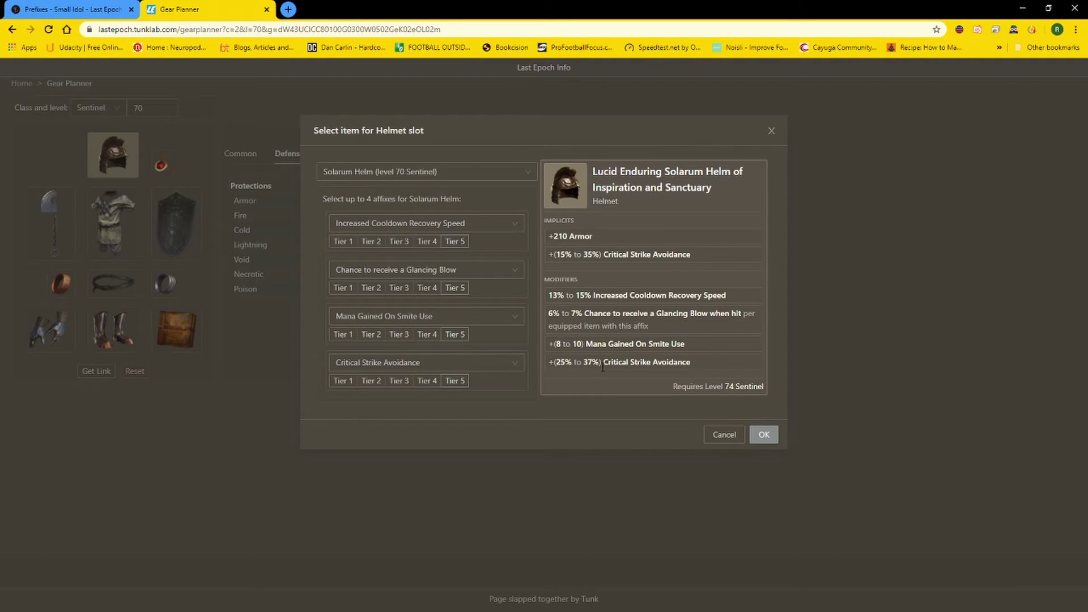
click(762, 435)
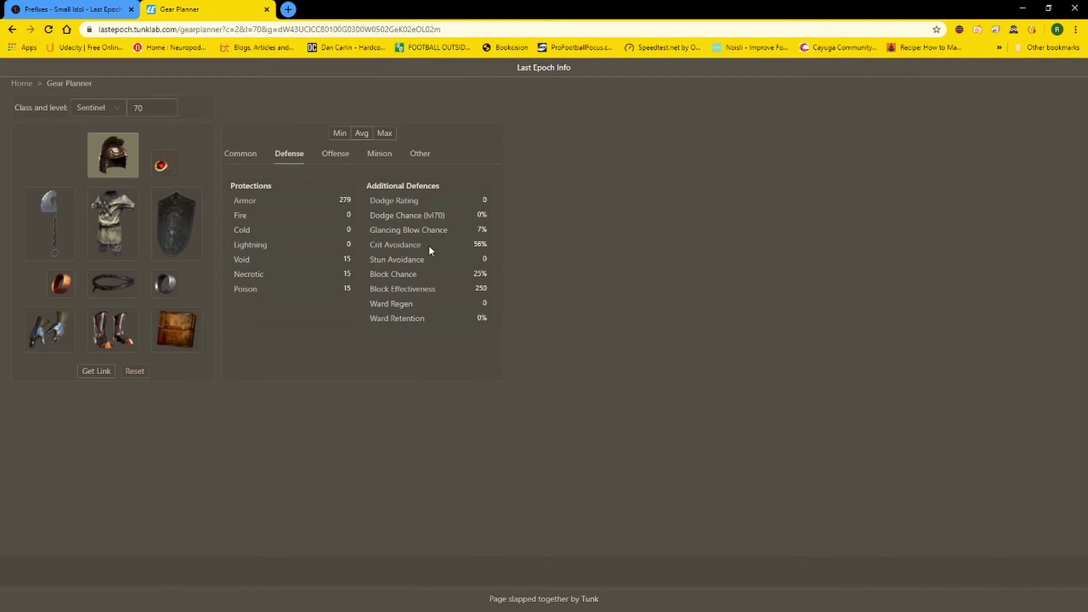
Compare Crit Avoidance at maximum and minimum affix rolls
mouse_move(481, 247)
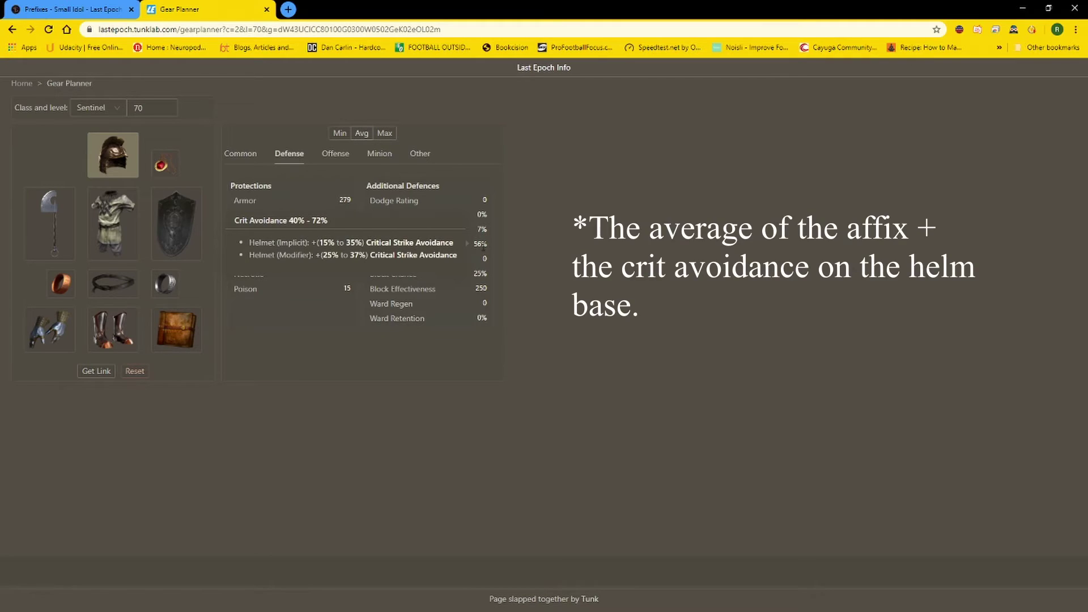
click(385, 134)
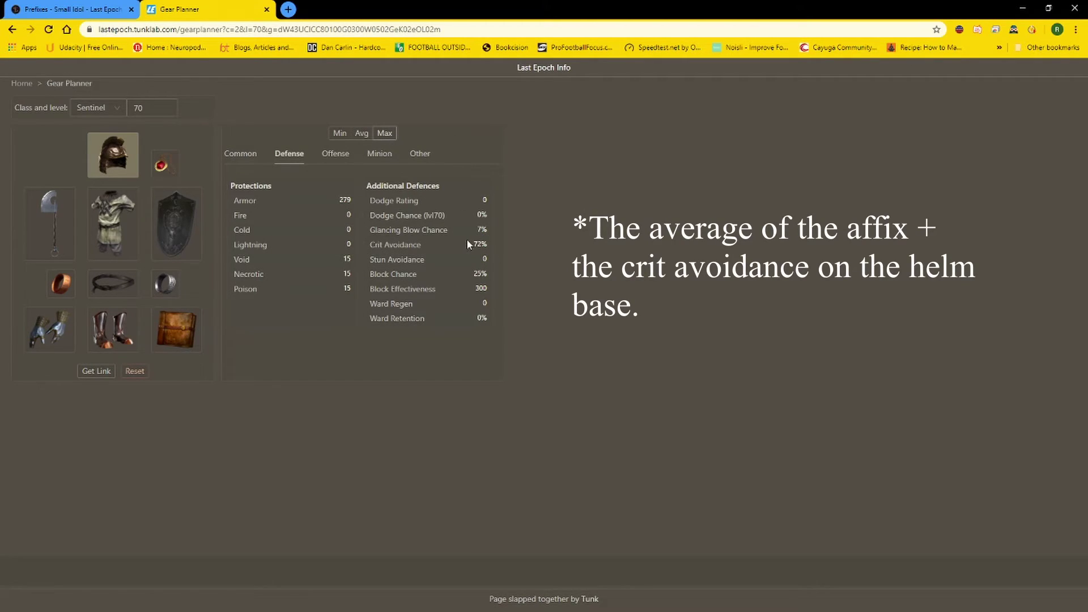
click(338, 134)
mouse_move(487, 245)
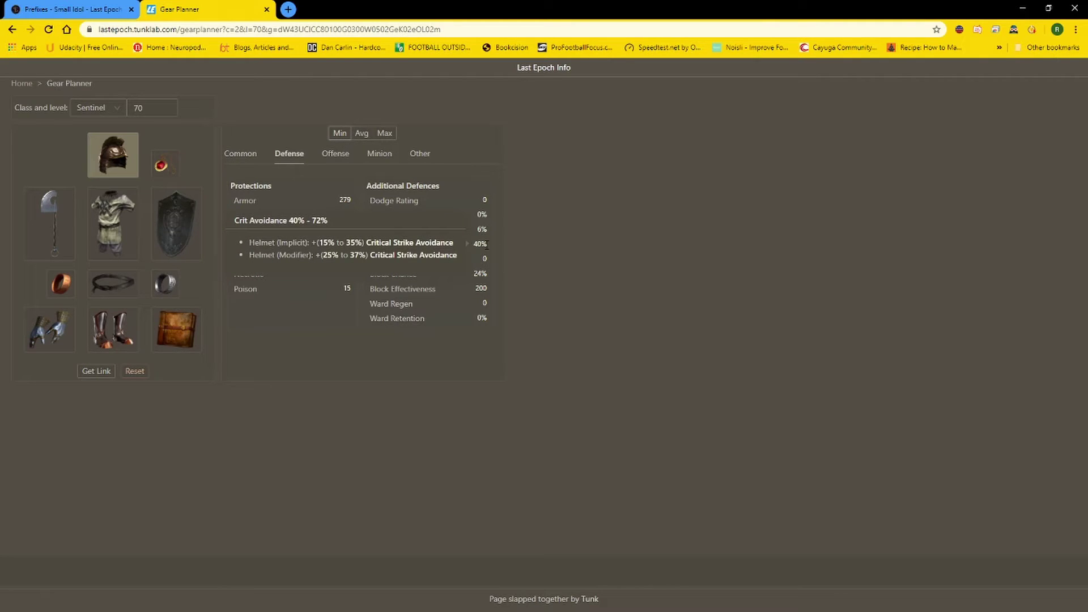
Choose a Solarum Plate for the body armor slot
click(108, 227)
click(431, 174)
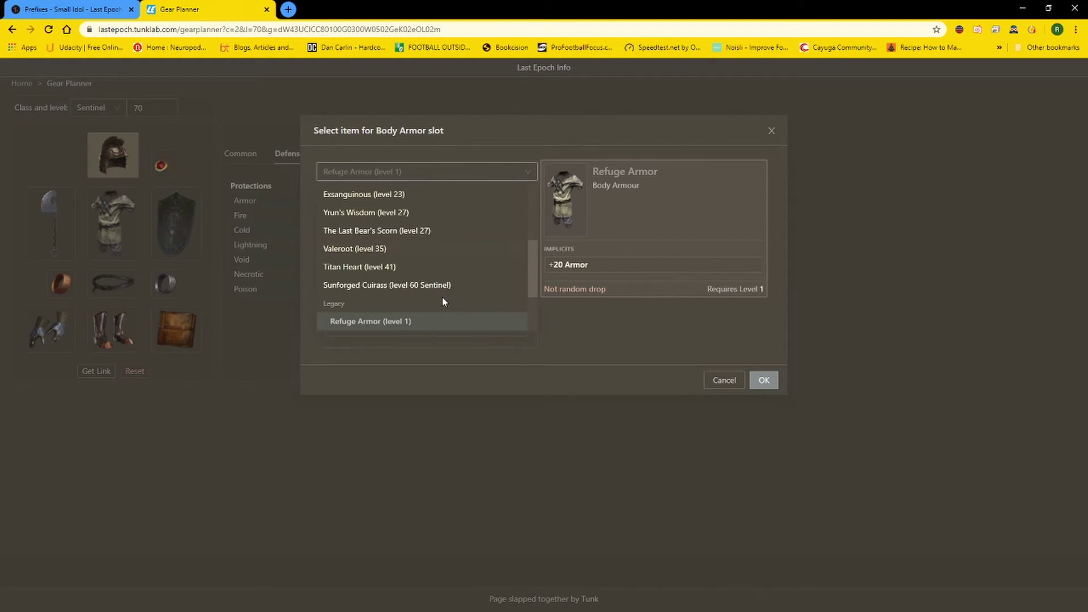
scroll(470, 263, up, 5)
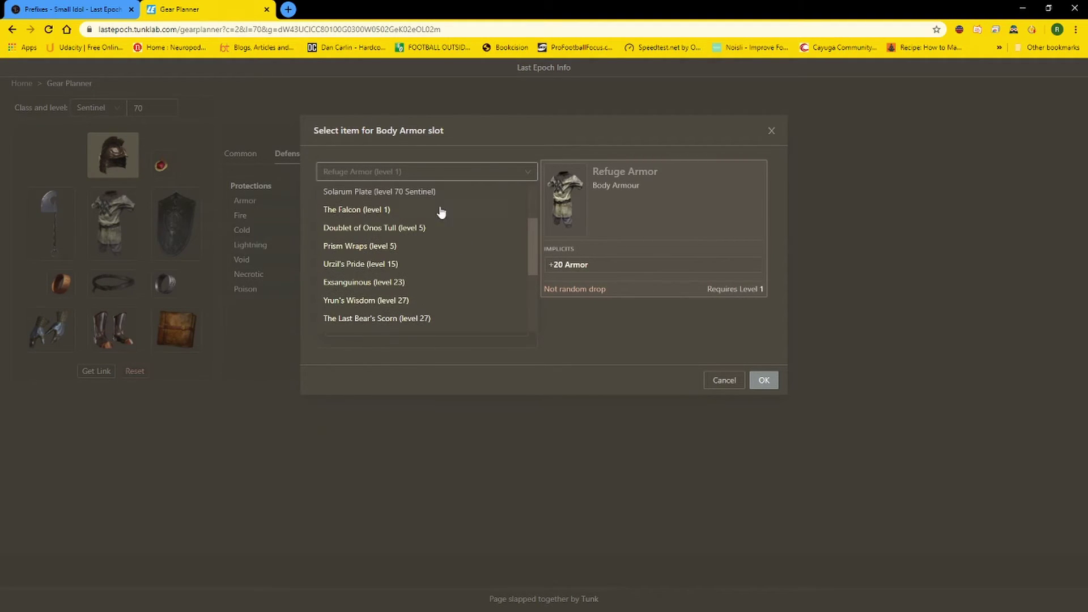
click(438, 280)
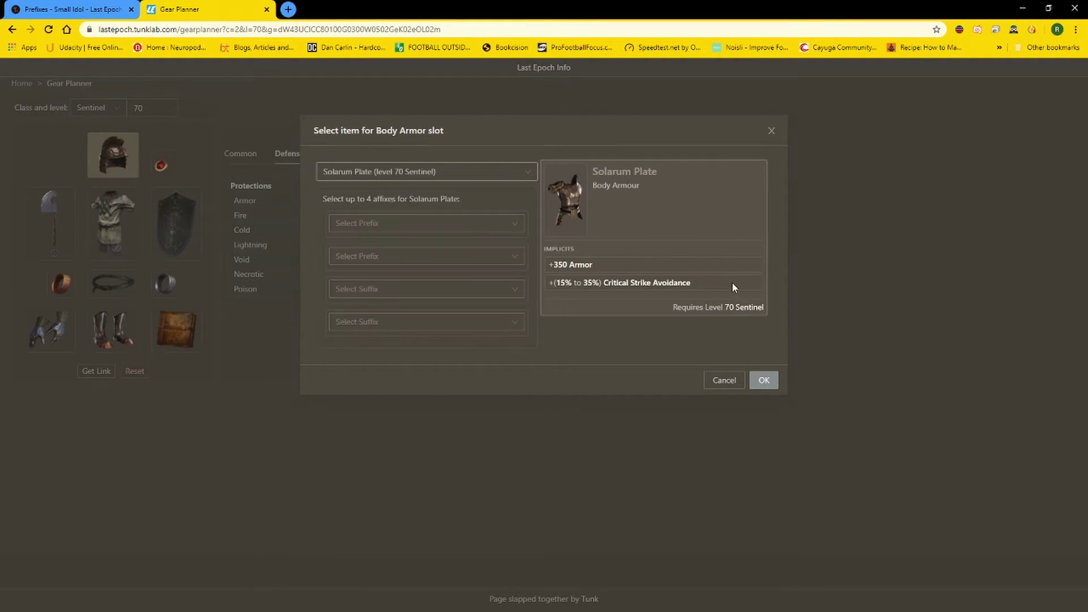
Give the Solarum Plate Dodge Rating and Strength prefixes
click(510, 224)
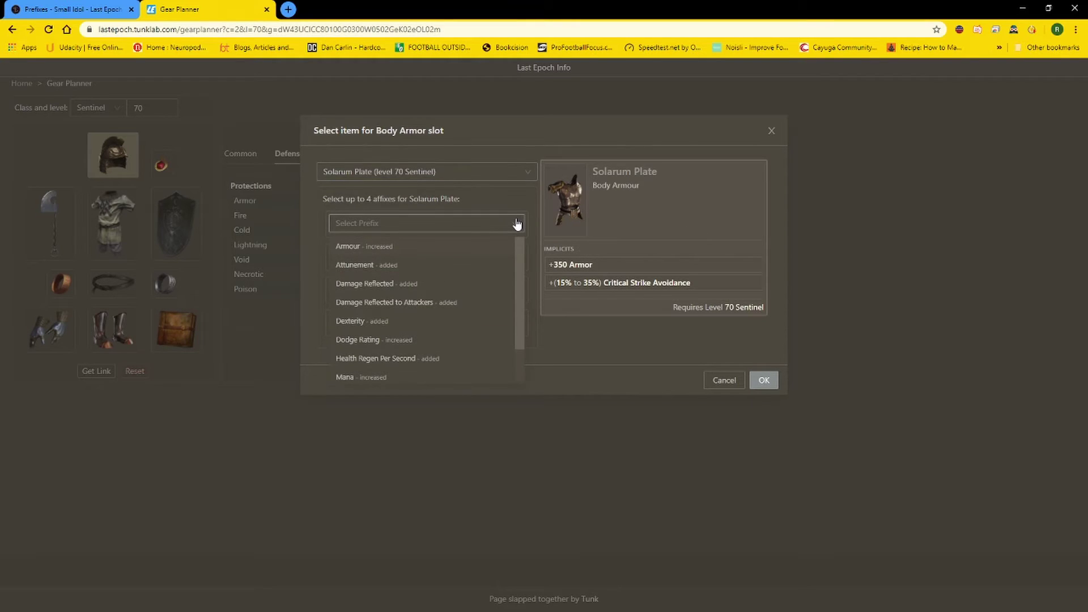
scroll(460, 359, down, 1)
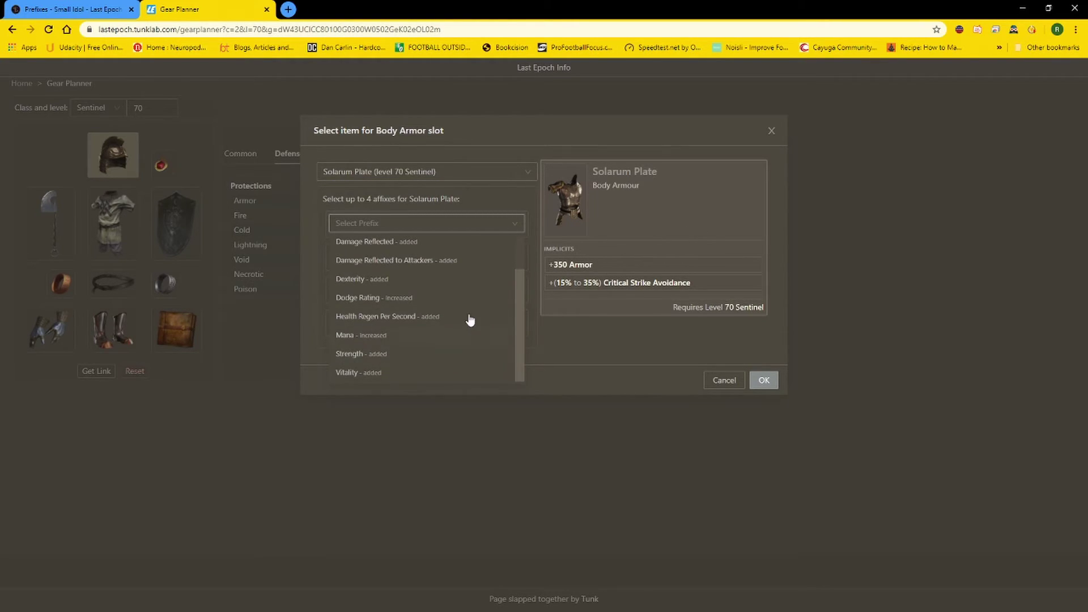
click(431, 296)
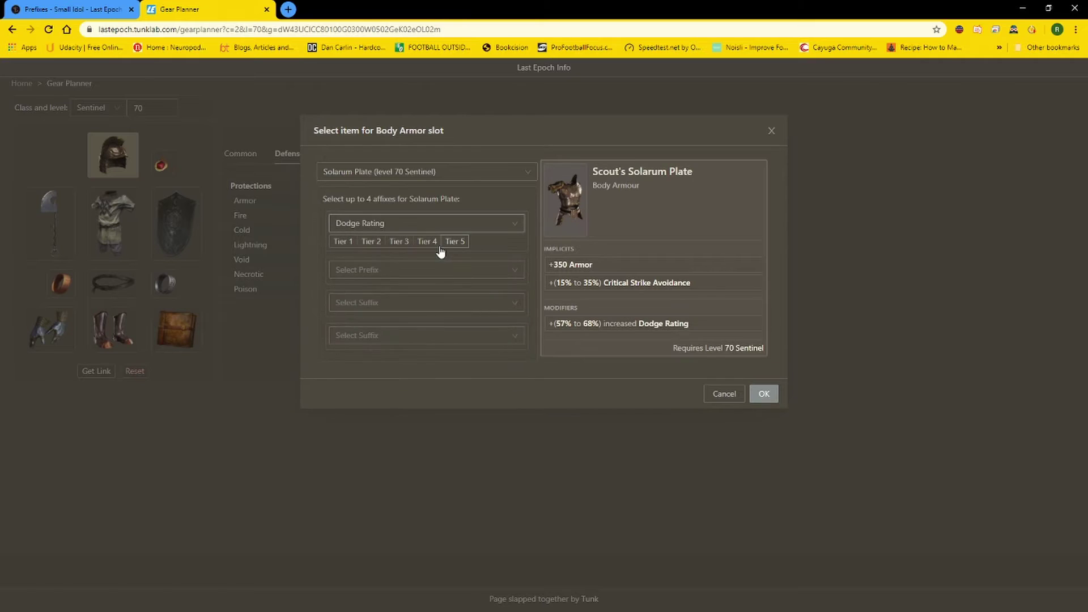
click(453, 270)
scroll(466, 318, down, 1)
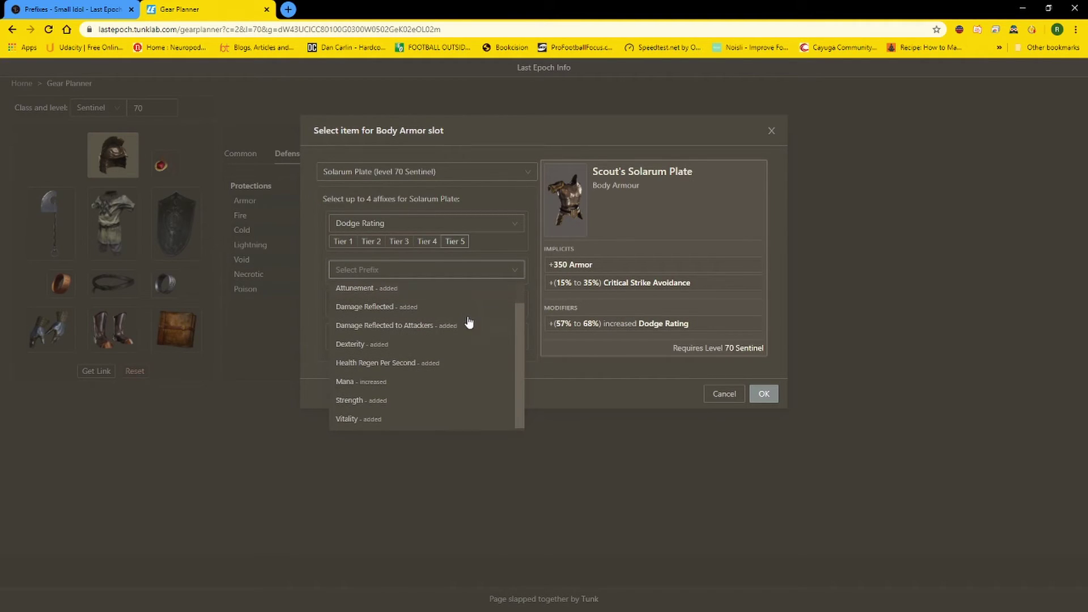
scroll(407, 400, up, 1)
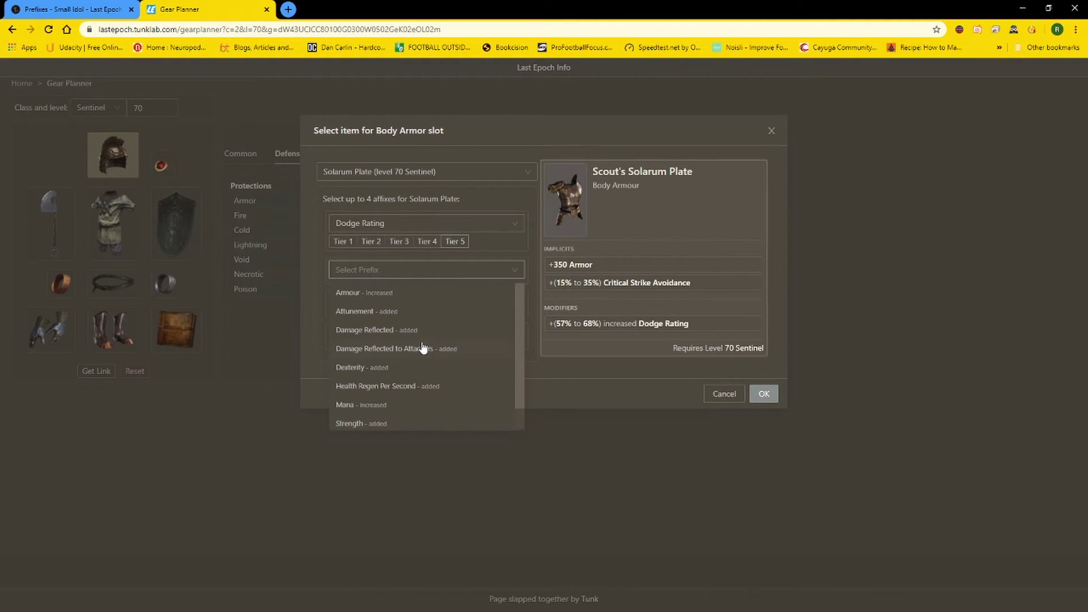
scroll(419, 357, down, 1)
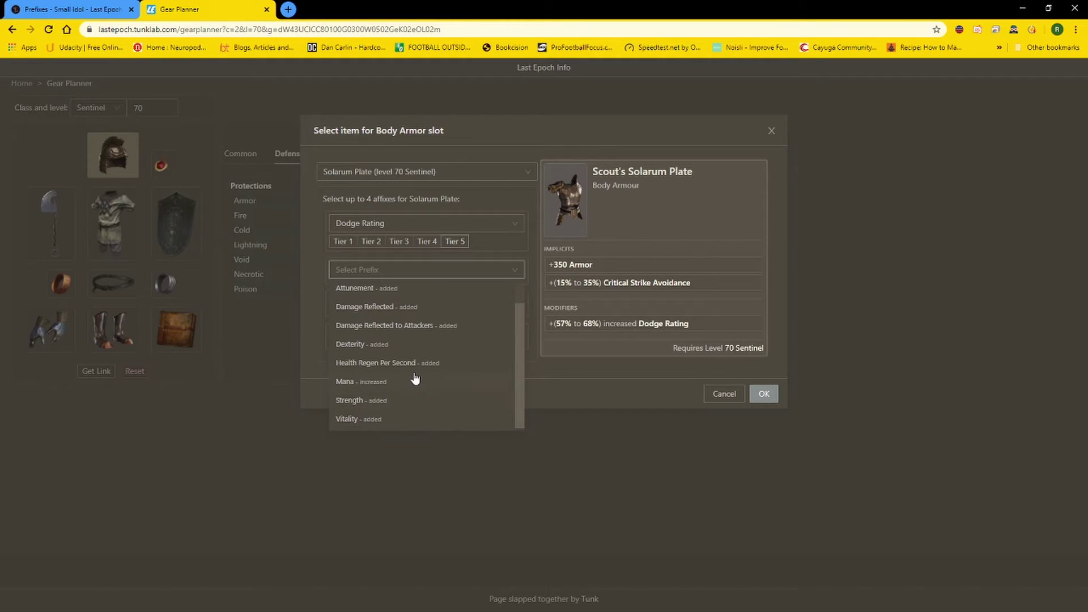
click(392, 402)
Add Stun Avoidance and Lightning Protection suffixes, equip the plate, and return home
click(432, 317)
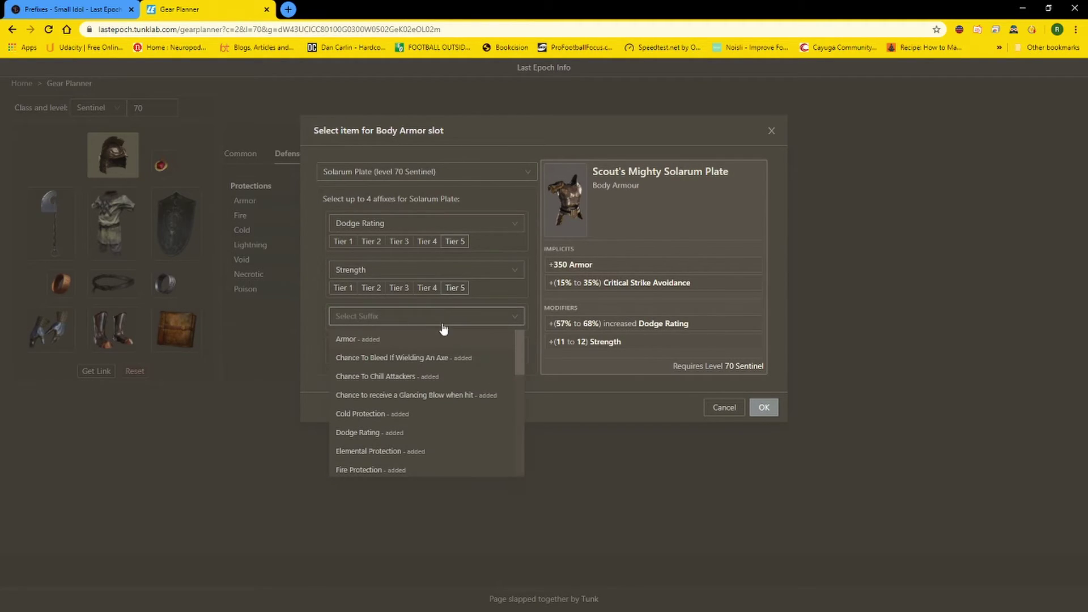
scroll(519, 384, down, 5)
drag(519, 390, 502, 463)
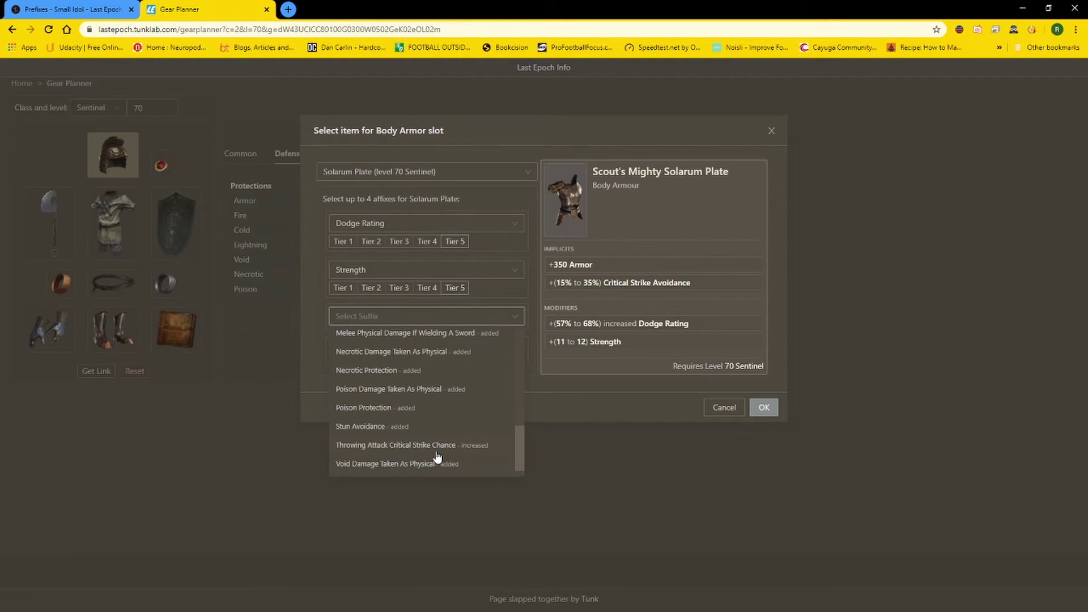
scroll(454, 419, up, 3)
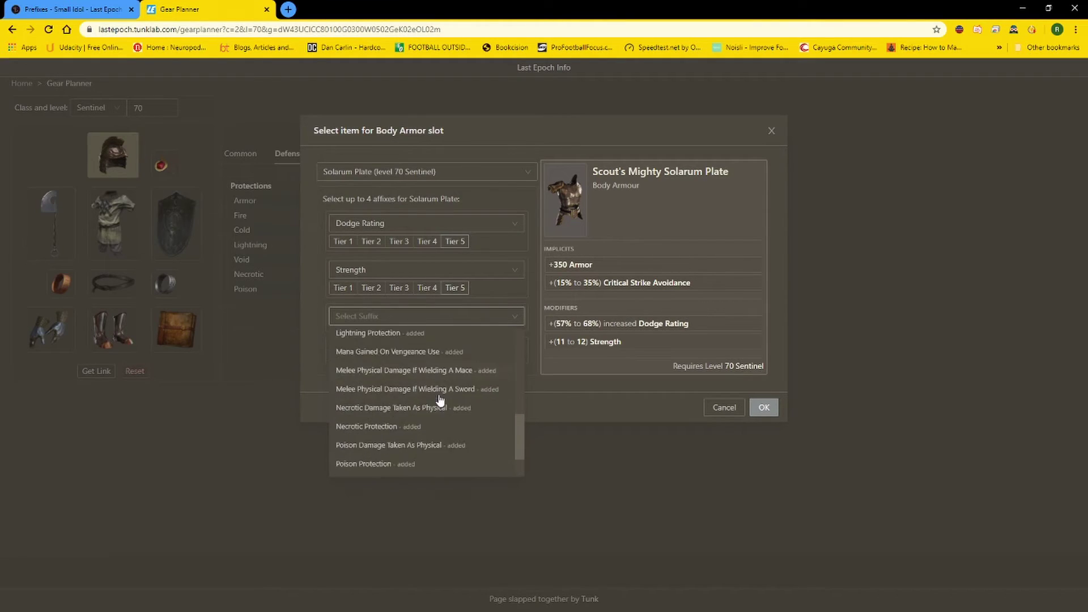
scroll(440, 400, down, 1)
click(399, 409)
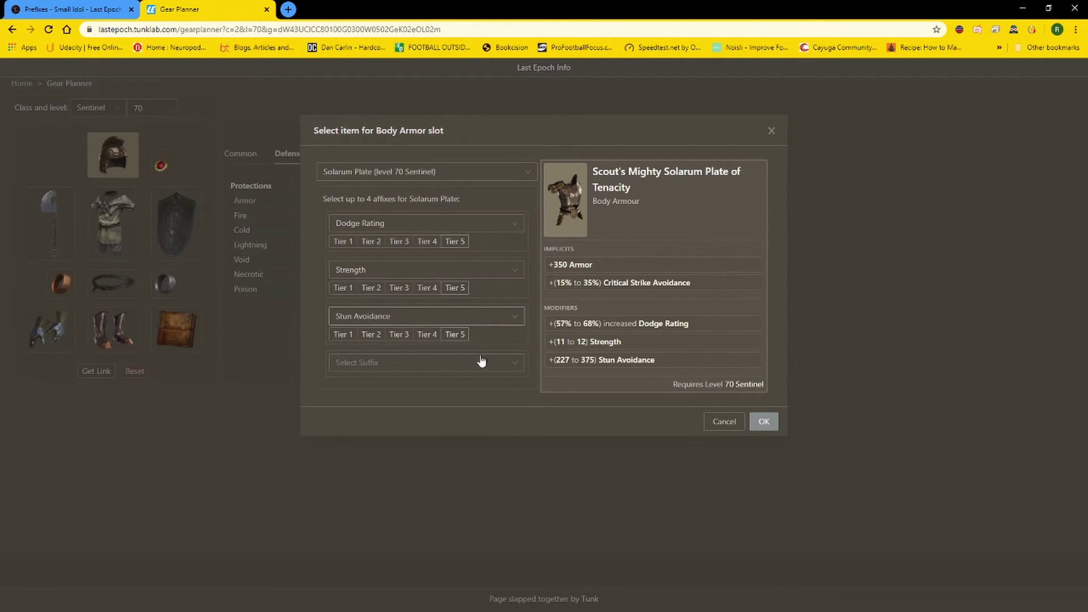
click(478, 364)
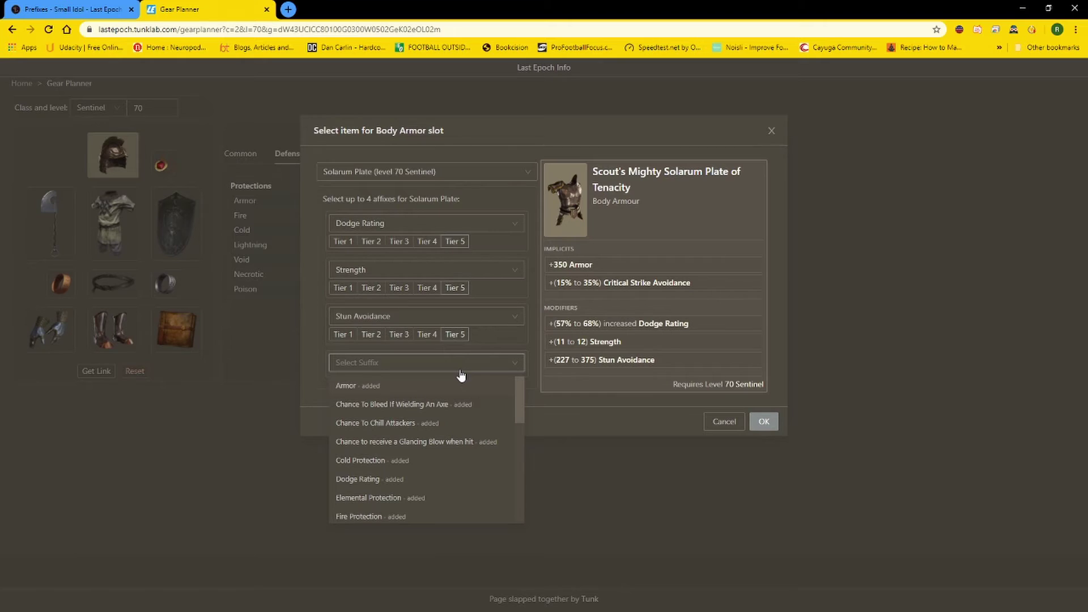
scroll(486, 447, down, 3)
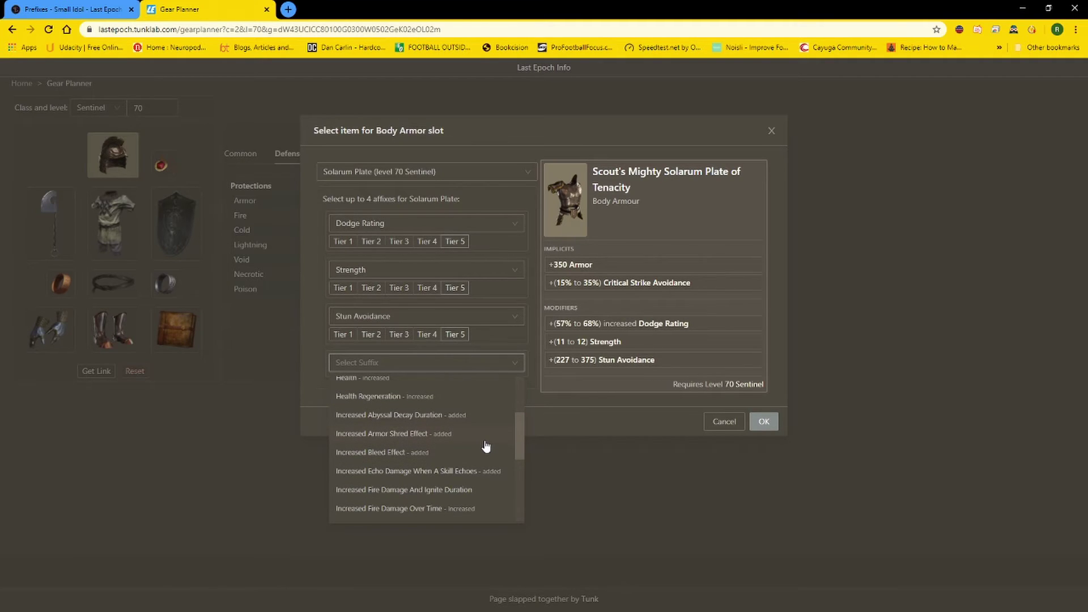
scroll(487, 446, down, 3)
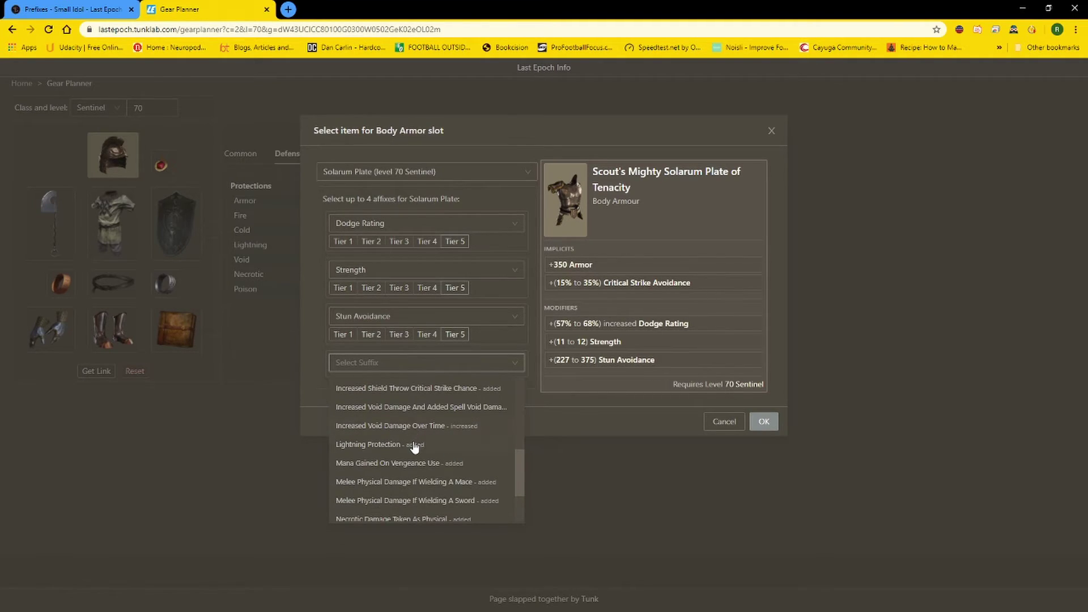
click(420, 443)
click(765, 442)
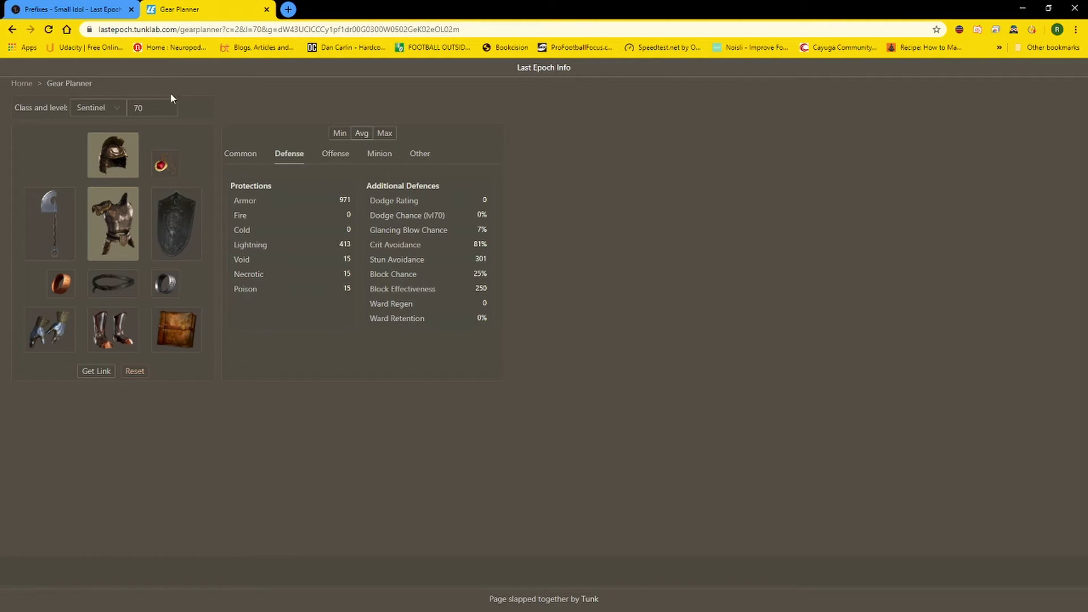
click(25, 85)
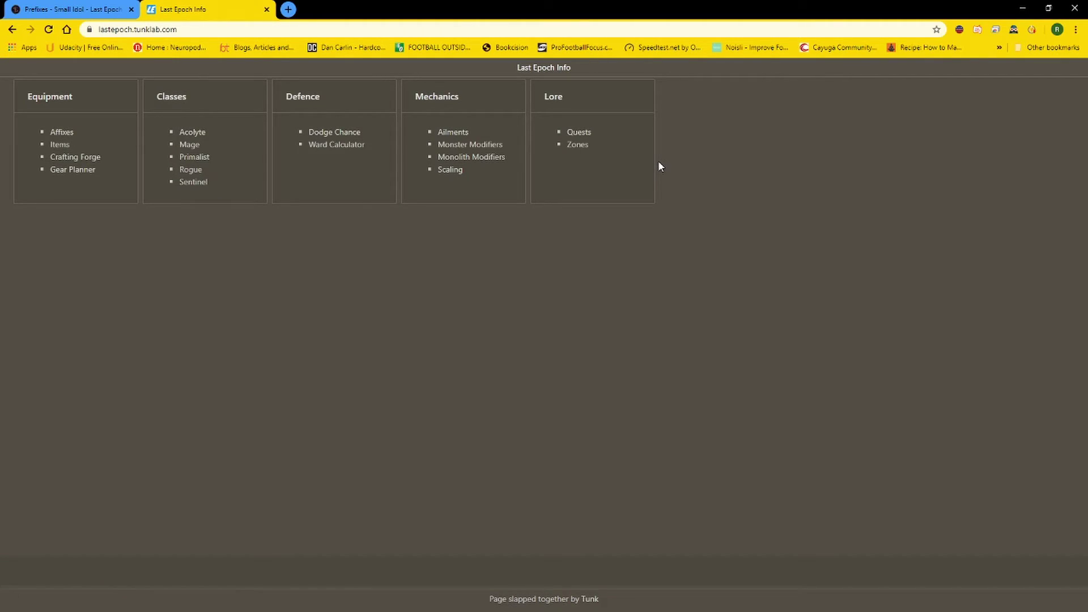
Open the Acolyte class page and view the Attack skill details
click(191, 133)
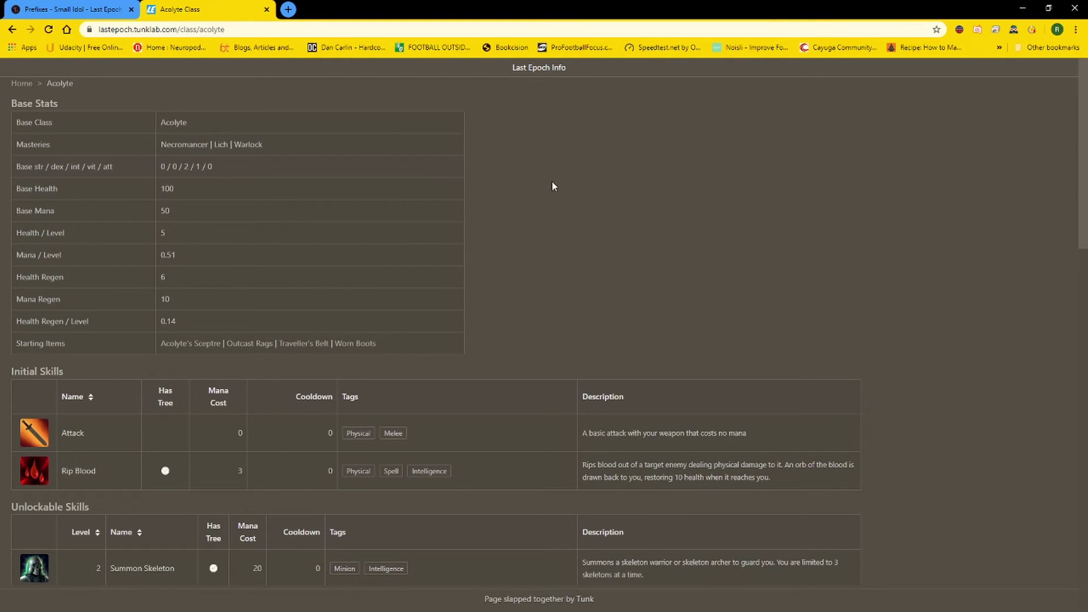
scroll(447, 214, down, 2)
click(79, 320)
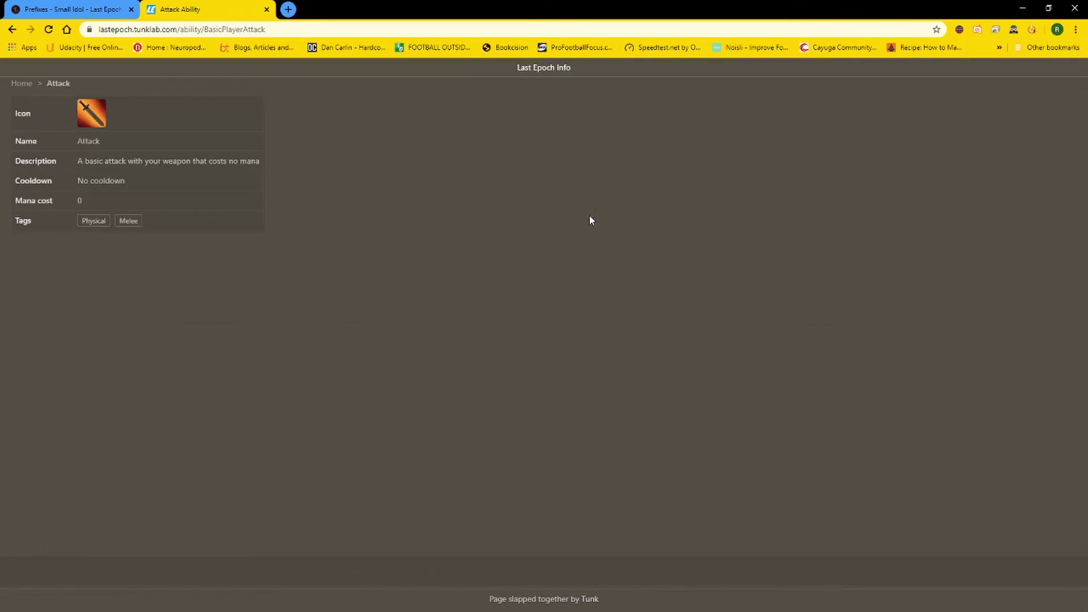
click(12, 30)
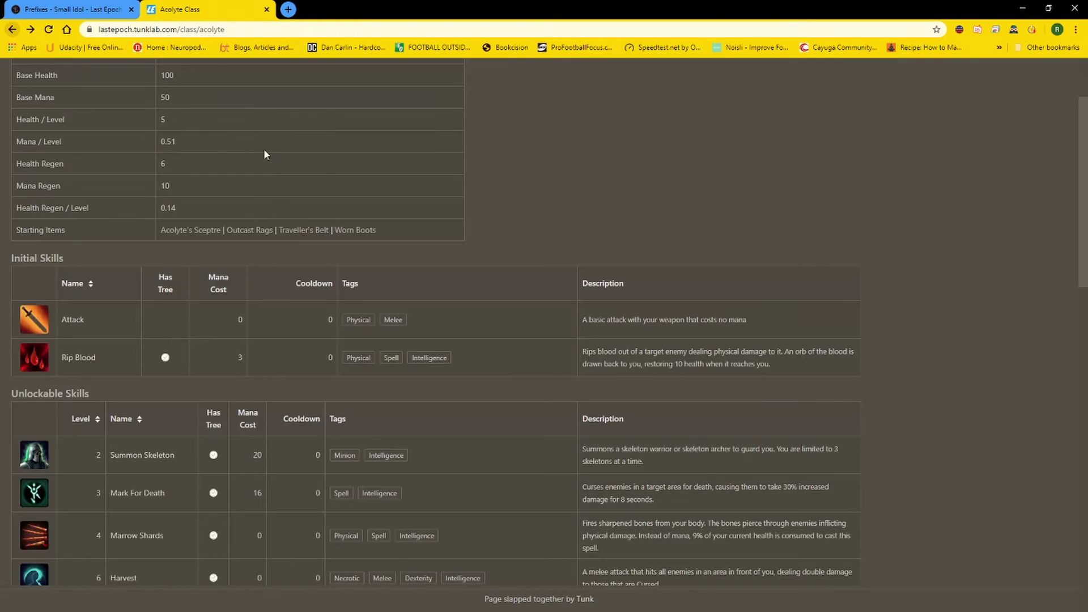
Read the Rip Blood skill page, then go back to the home page
click(96, 348)
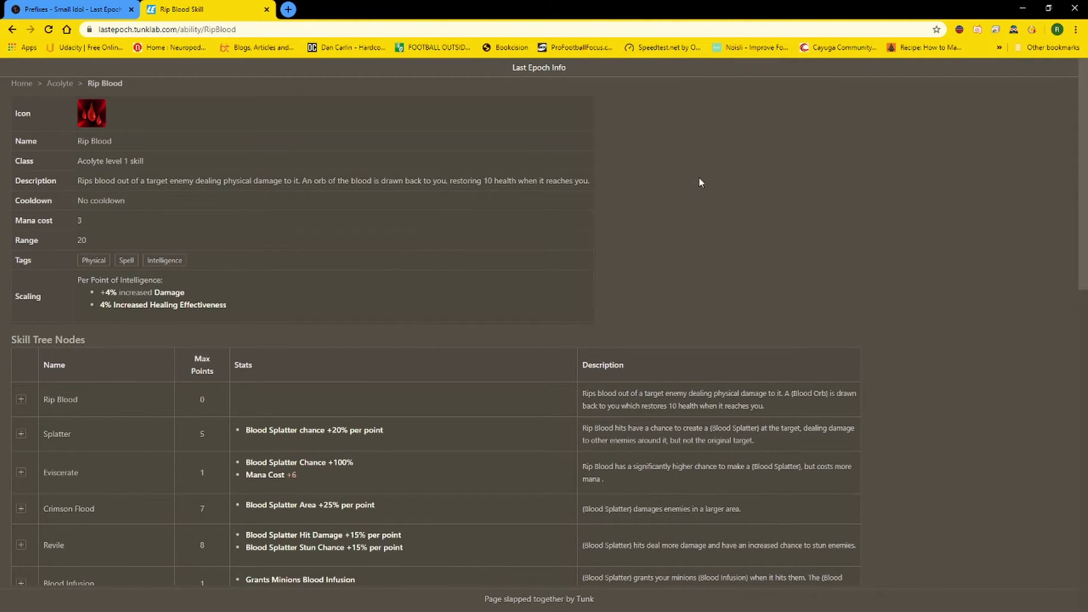
scroll(707, 214, down, 5)
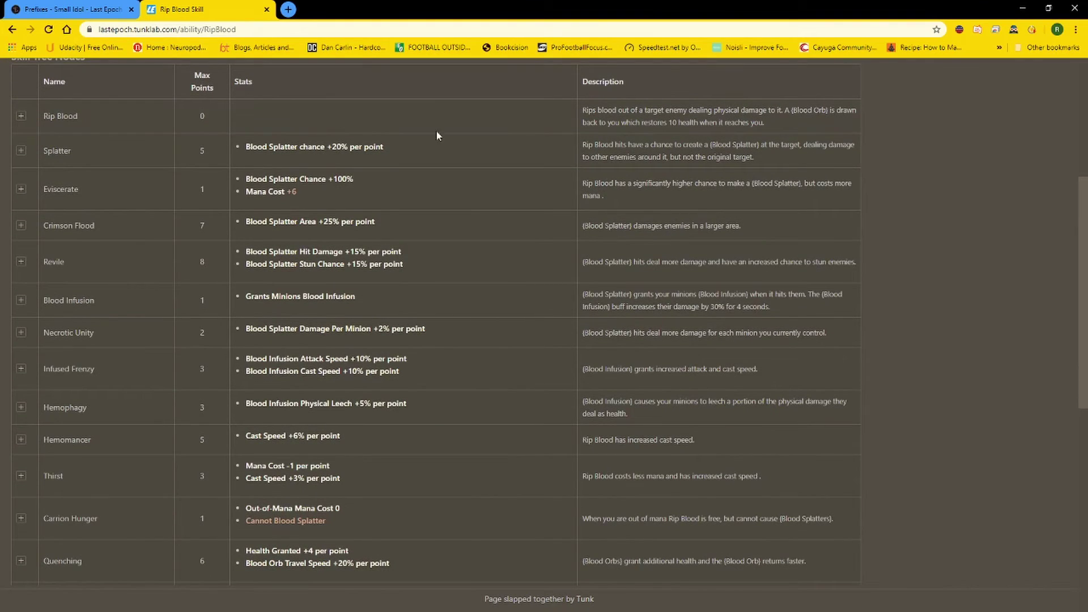
scroll(570, 320, up, 5)
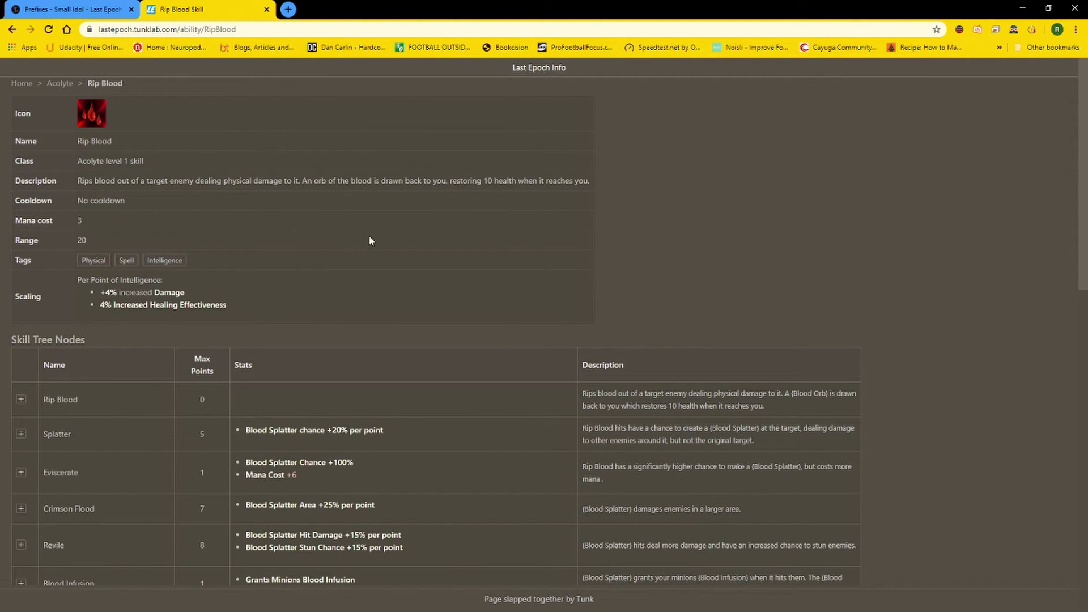
click(12, 29)
click(10, 38)
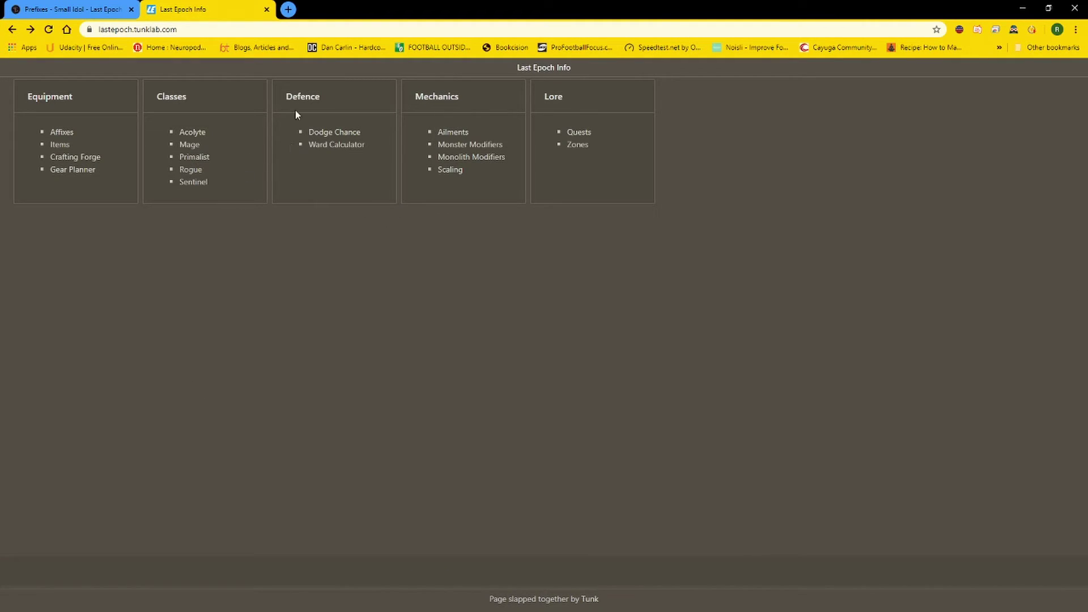
In the Dodge Chance calculator, raise the dodge rating above 200 and lower it again
click(337, 134)
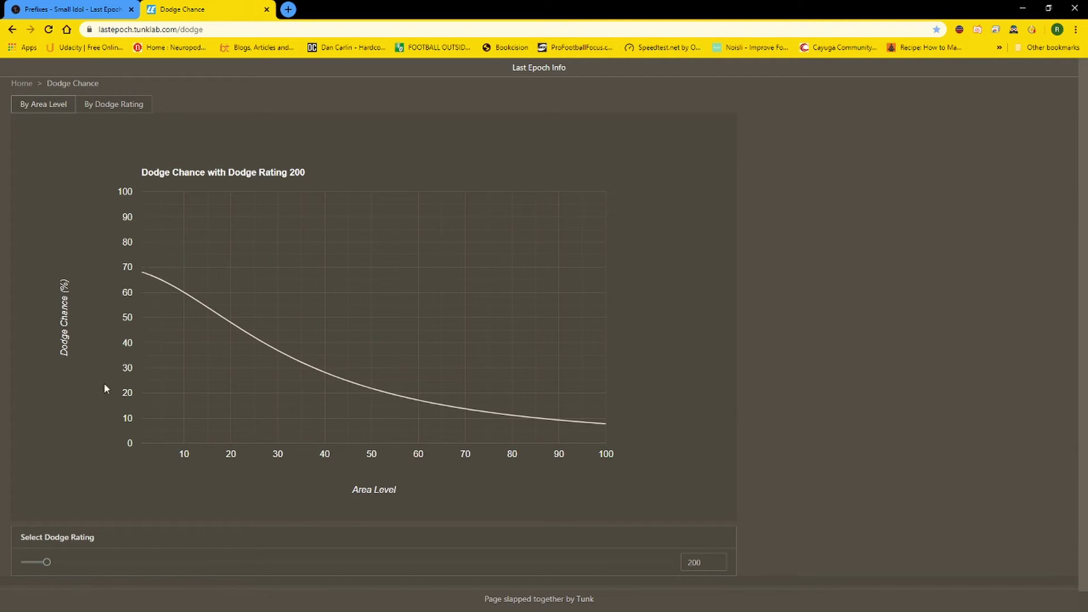
mouse_move(45, 563)
mouse_down()
mouse_move(427, 581)
mouse_move(675, 555)
mouse_move(703, 527)
mouse_up()
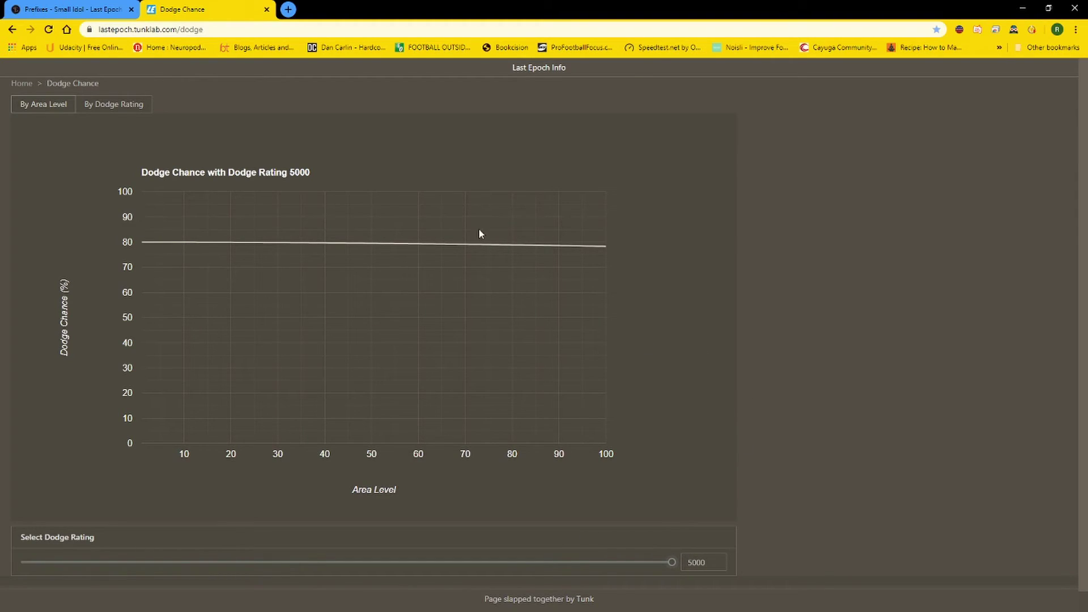
mouse_move(141, 240)
drag(672, 562, 77, 545)
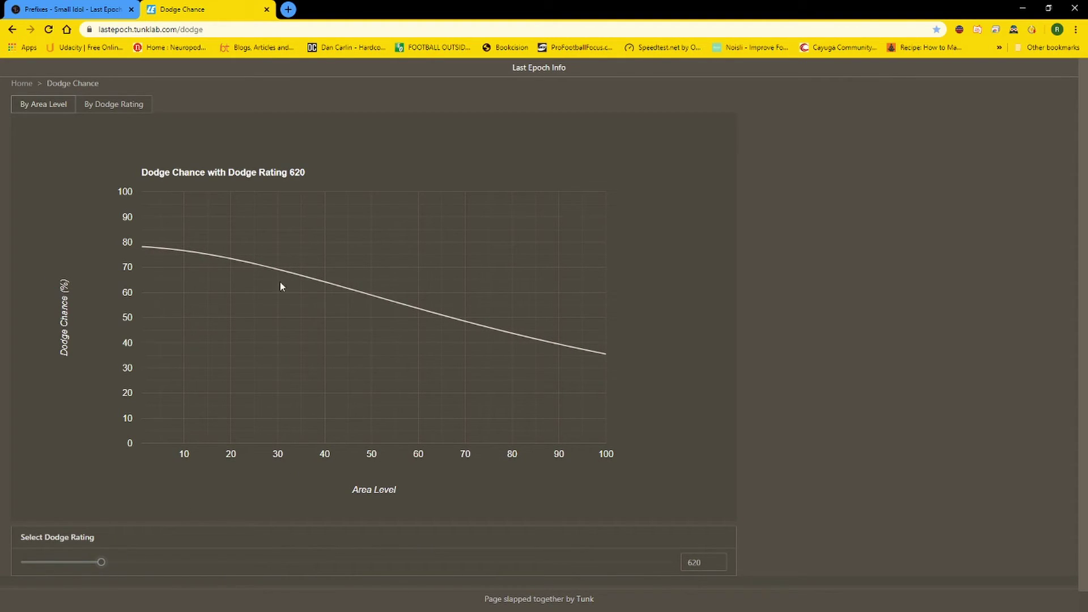
Chart dodge chance by dodge rating at area level 75, then return home
click(113, 104)
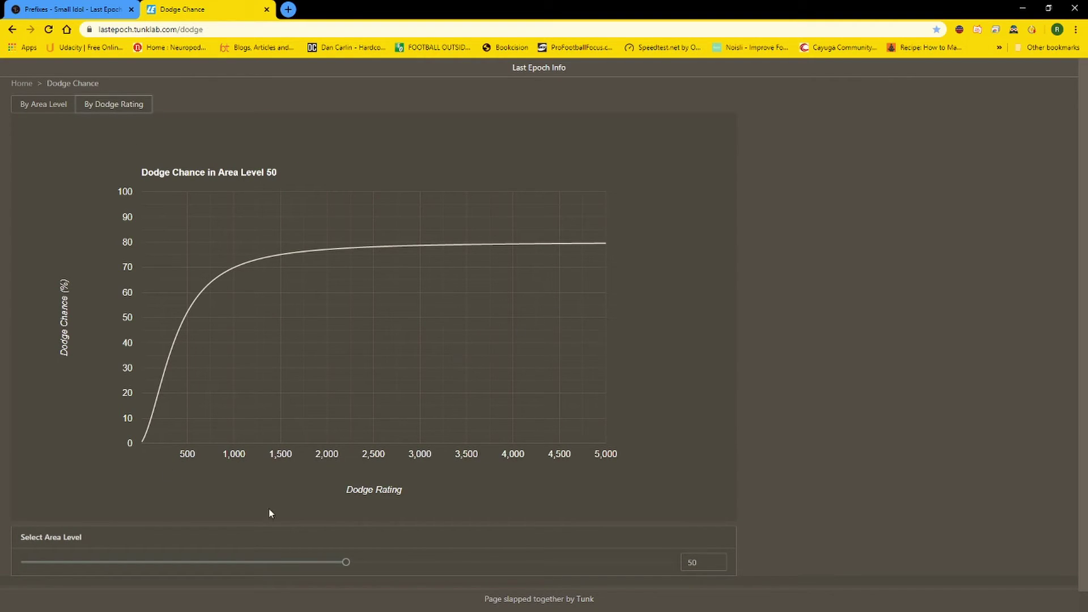
mouse_move(347, 564)
drag(347, 563, 298, 564)
click(12, 29)
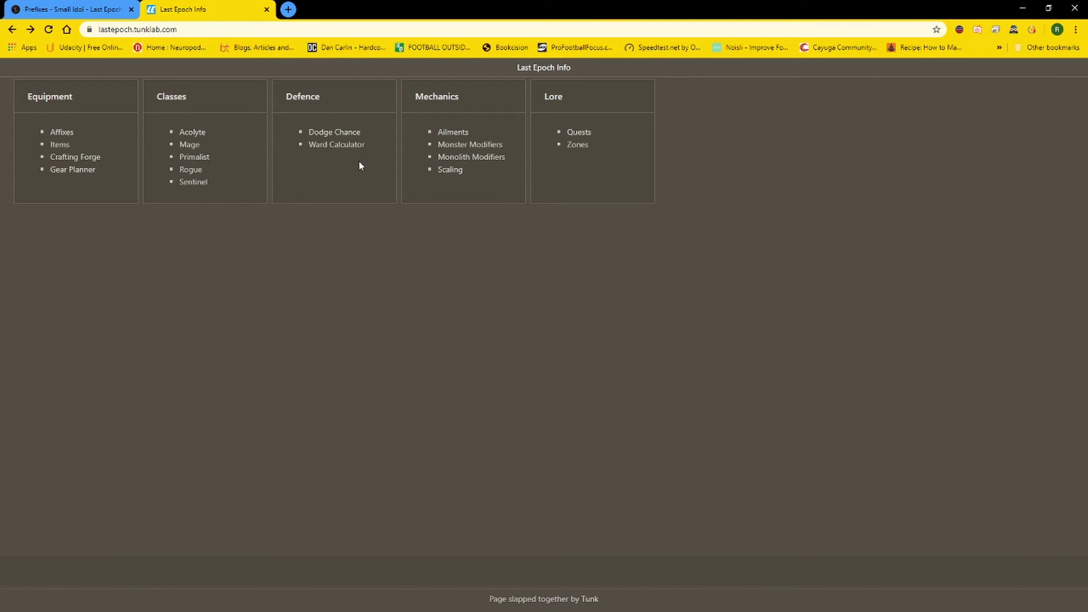
In the Ward Calculator, set ward retention to 460, initial ward to 9000 and ward per second to 84
click(335, 146)
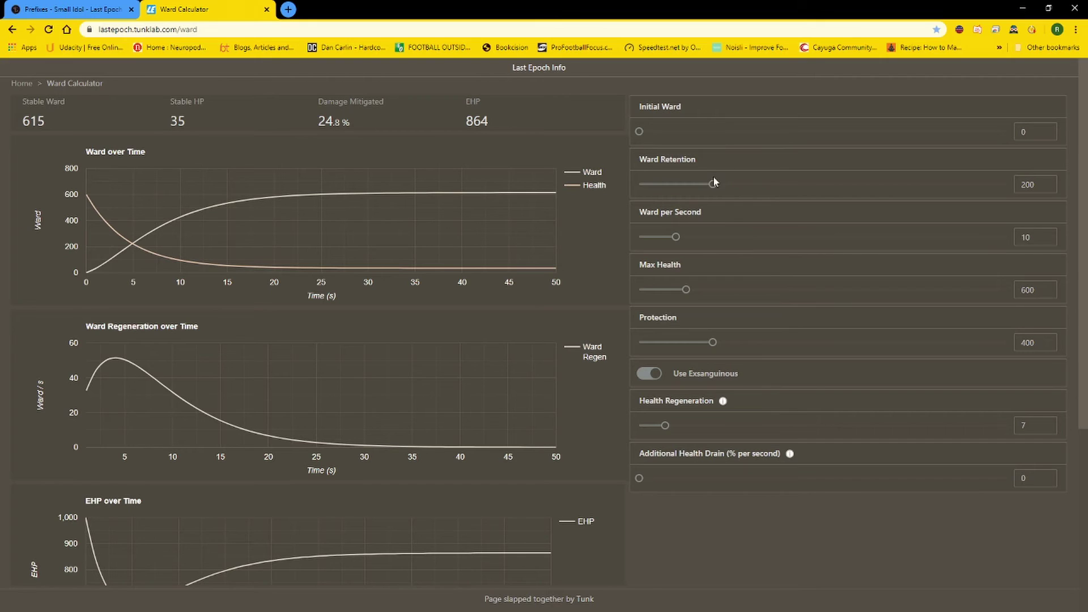
drag(712, 183, 807, 184)
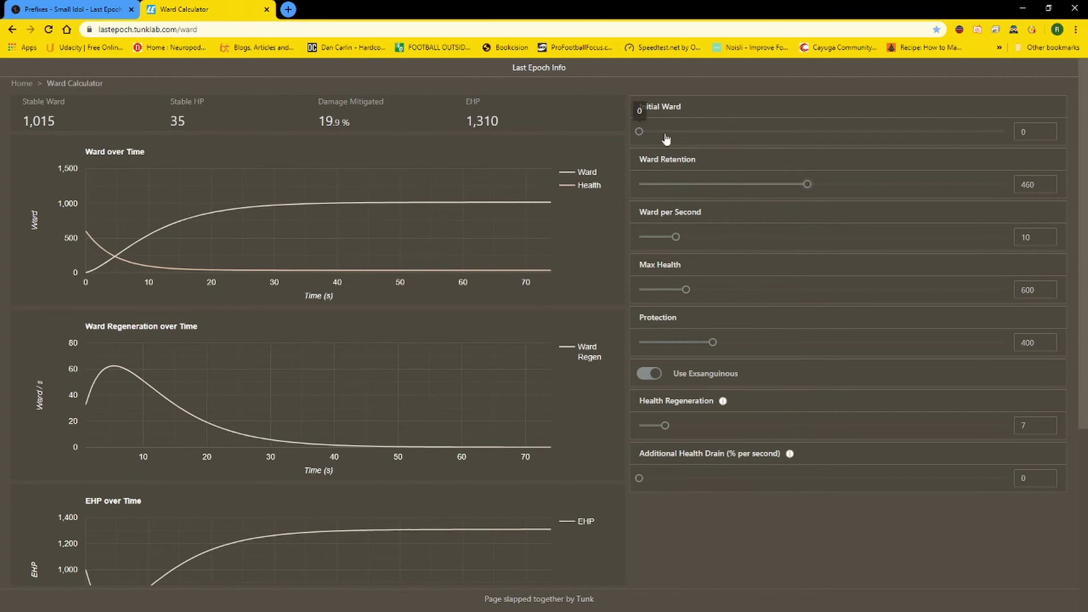
click(705, 132)
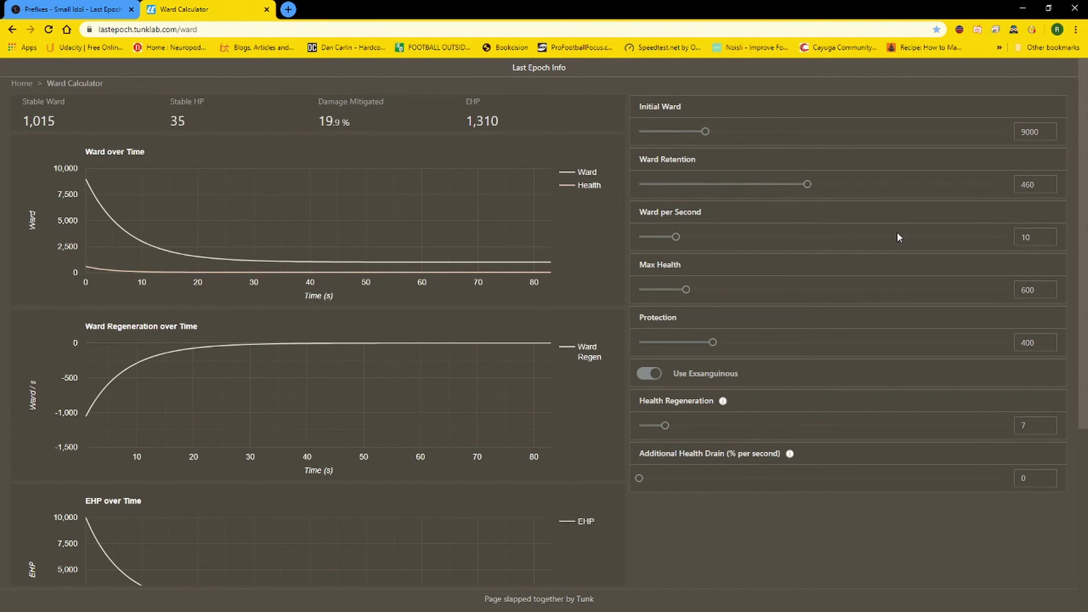
drag(674, 229, 946, 226)
Switch the Exsanguinous effect off and back on to compare the resulting 1,625 stable ward
scroll(842, 249, down, 3)
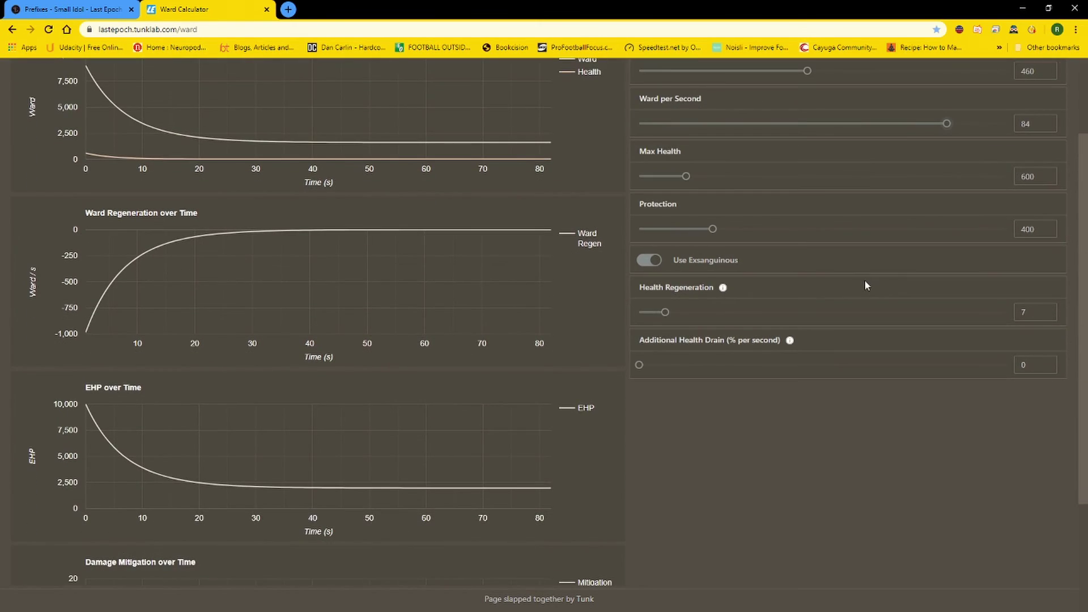
scroll(524, 281, up, 3)
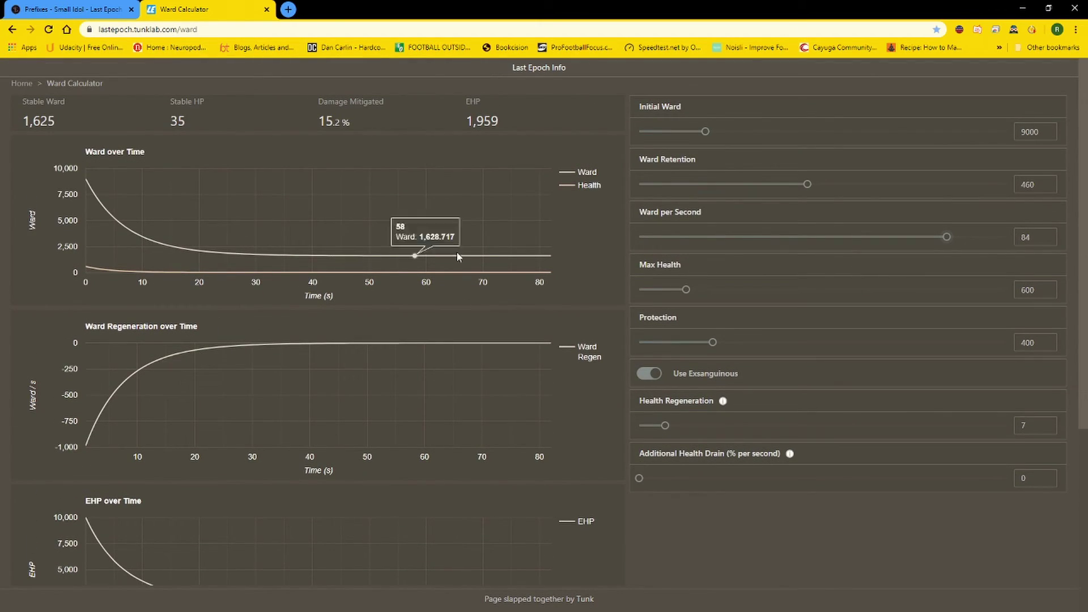
click(655, 376)
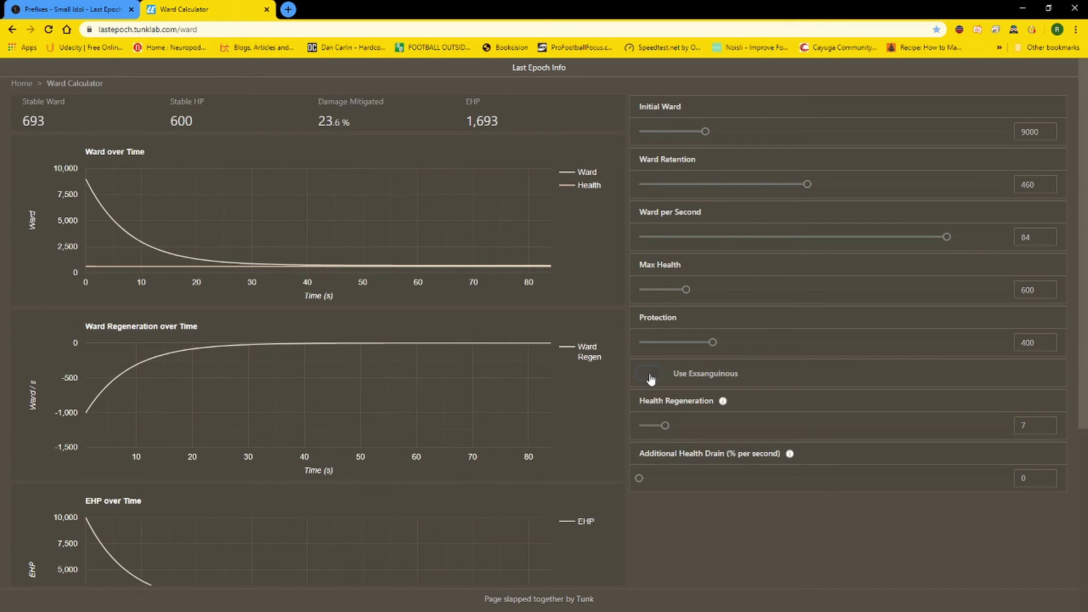
click(652, 377)
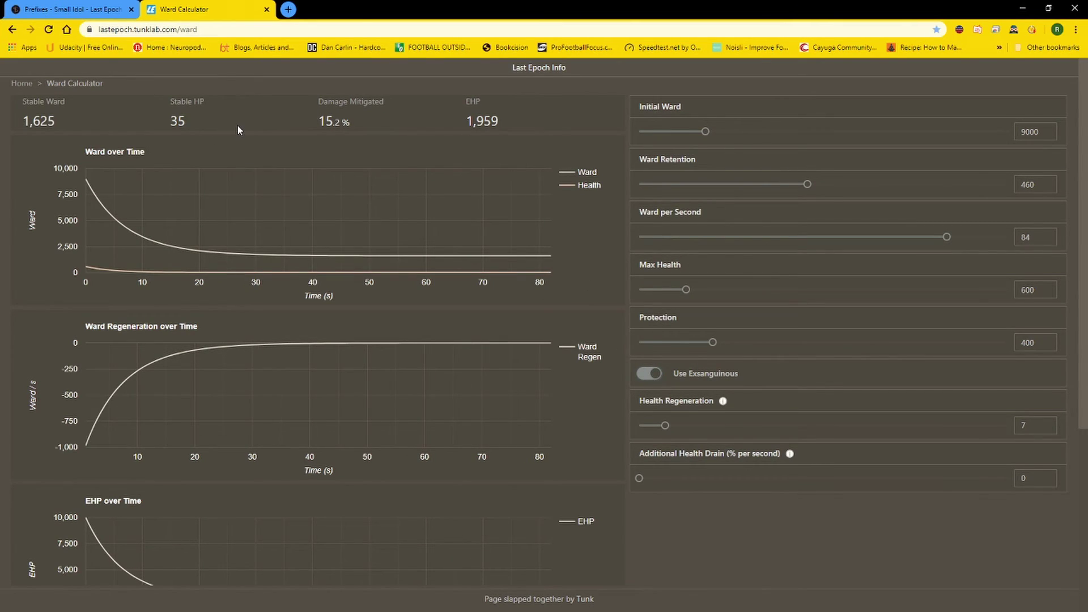
click(13, 30)
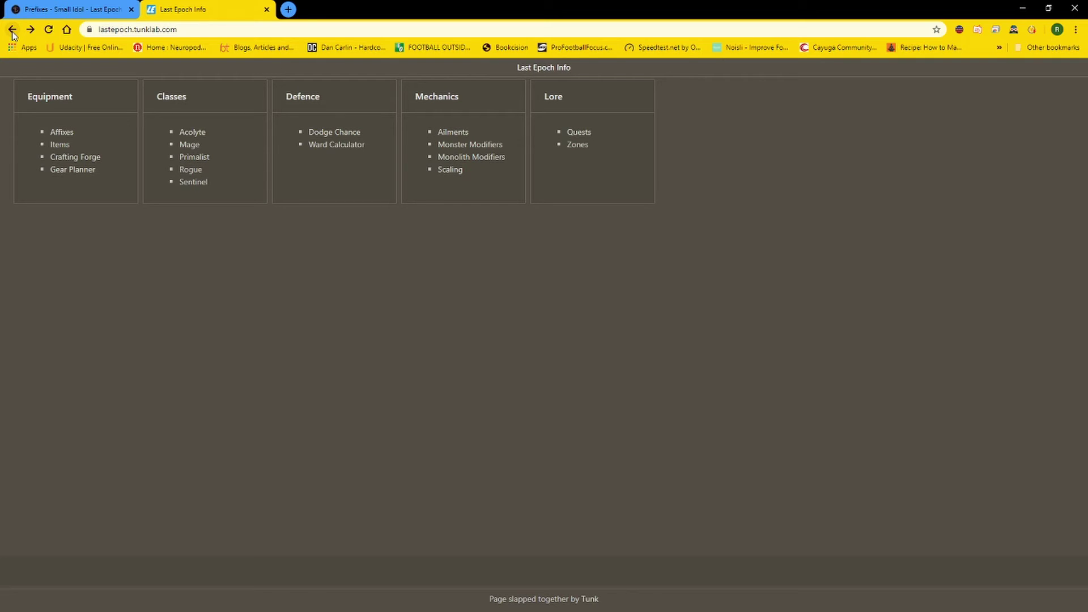
click(464, 146)
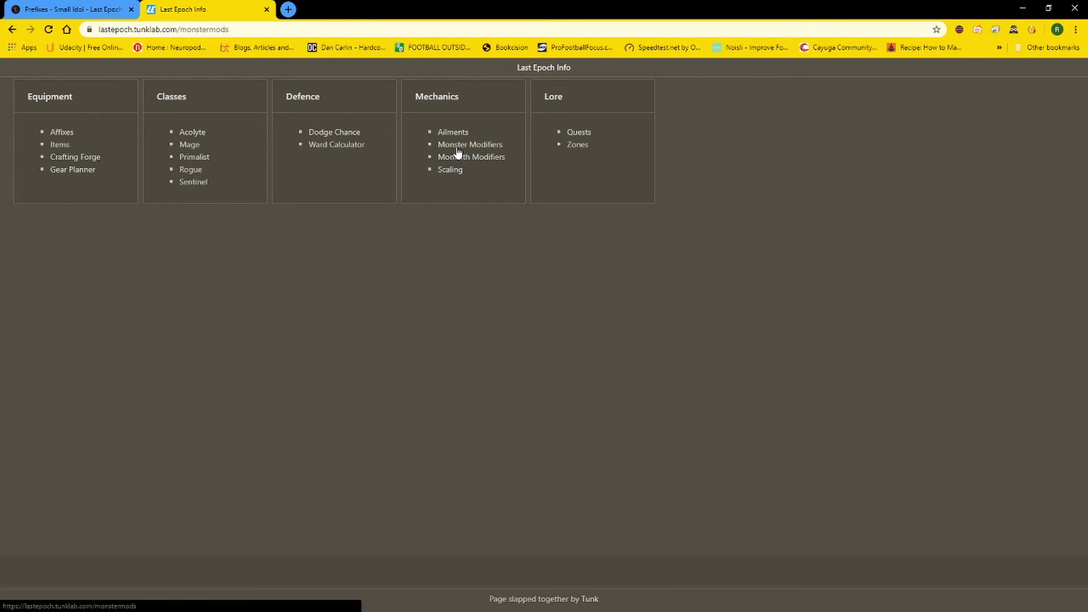
click(12, 29)
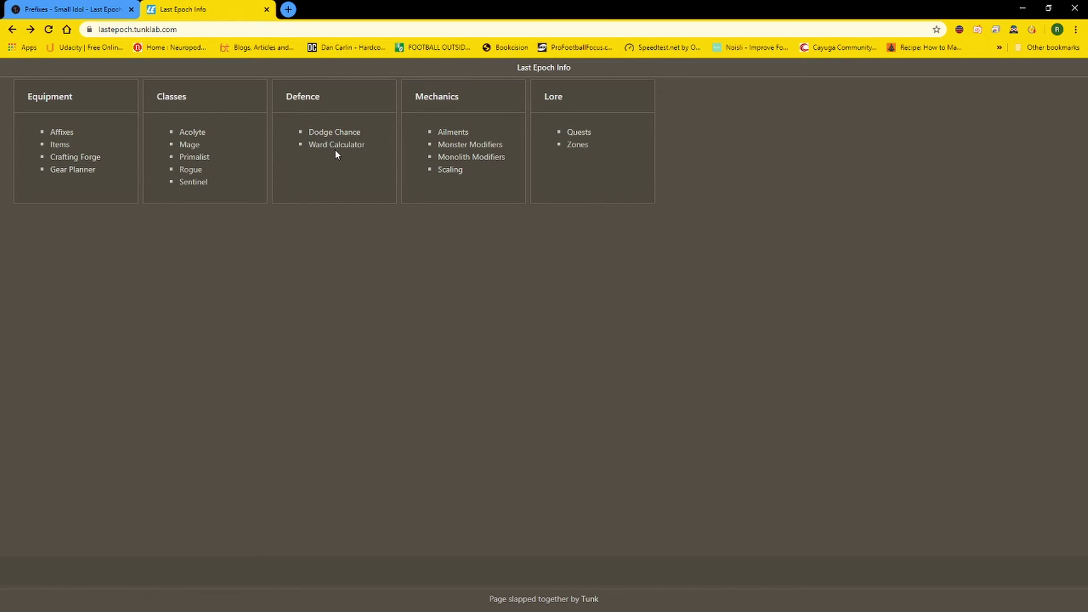
Show the Monolith of Fate scaling table and raise Timelines Conquered from 10 to 35
click(450, 173)
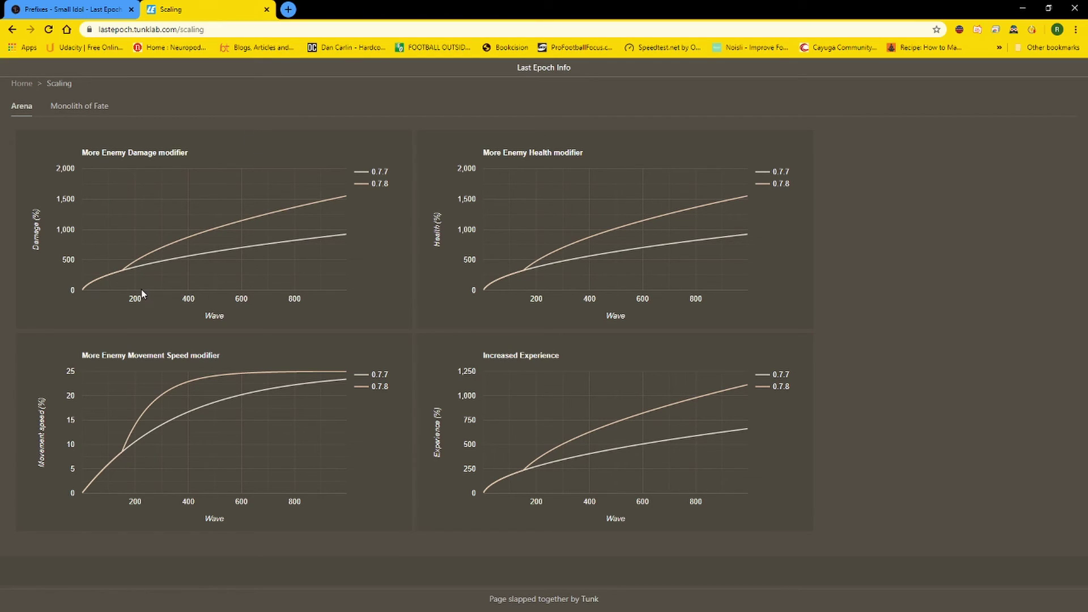
mouse_move(131, 266)
click(83, 115)
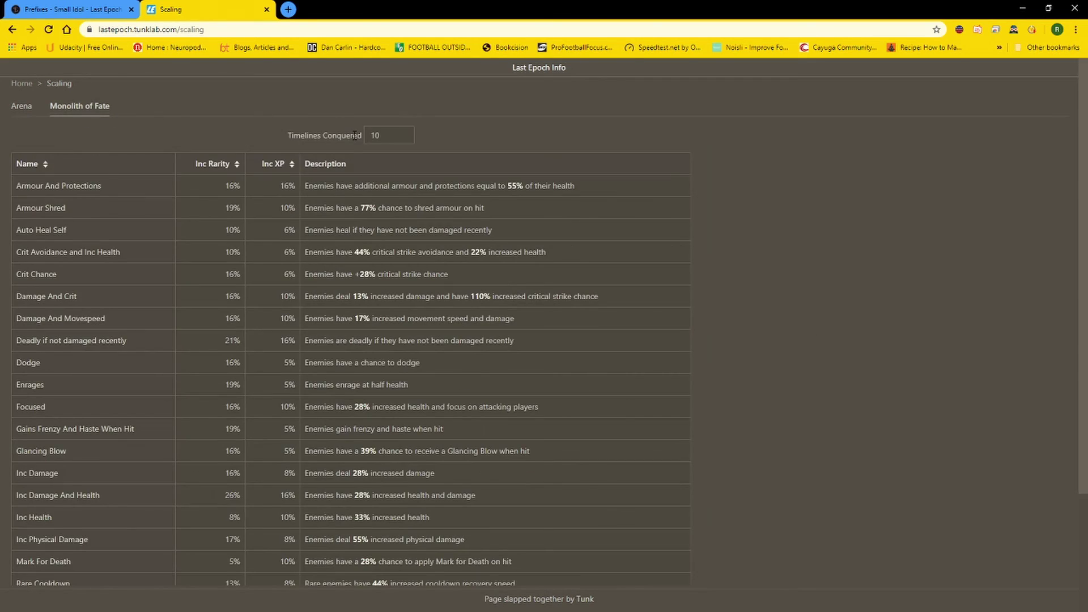
click(408, 131)
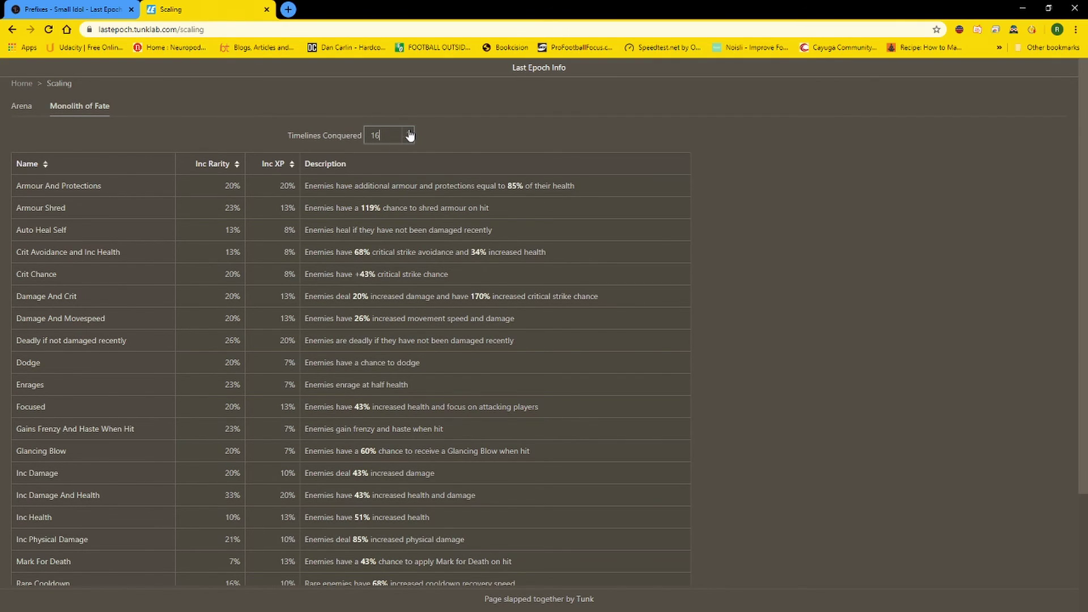
click(409, 132)
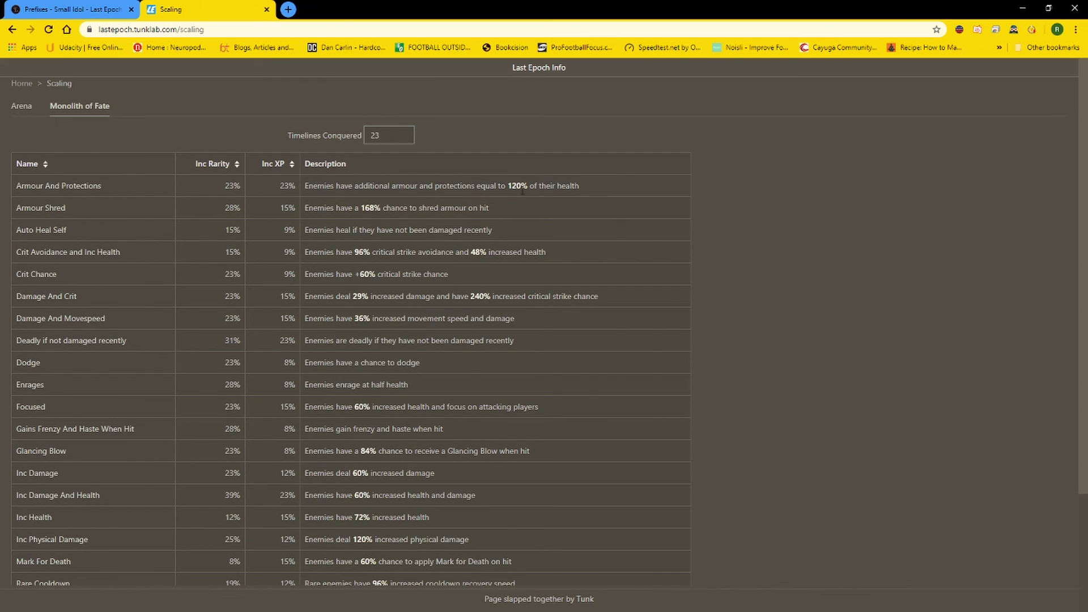
click(408, 132)
click(409, 132)
click(409, 132)
click(408, 132)
click(408, 132)
click(408, 132)
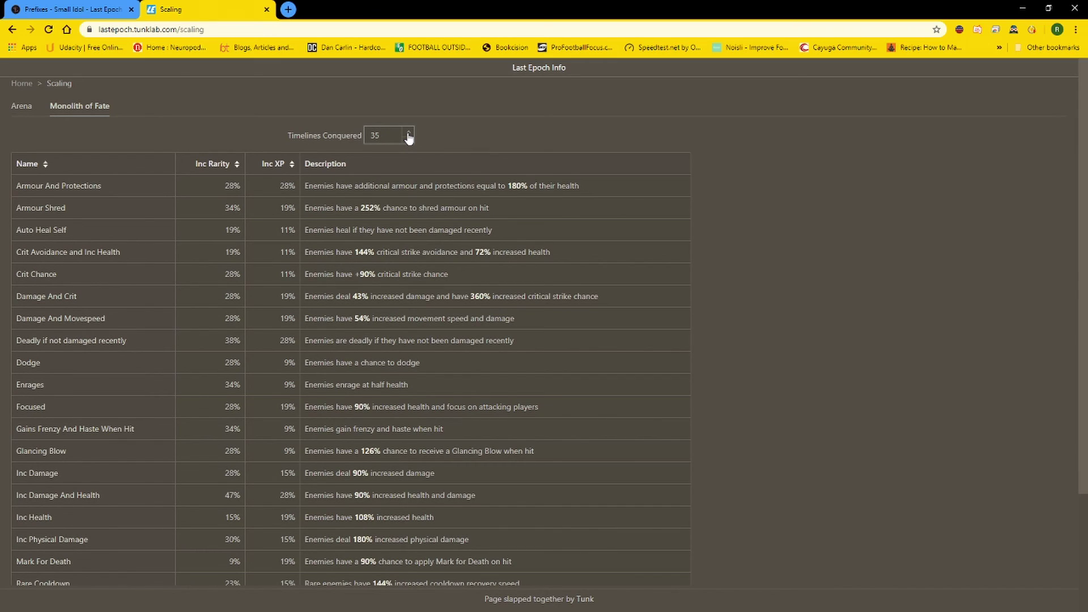
key(alt+Left)
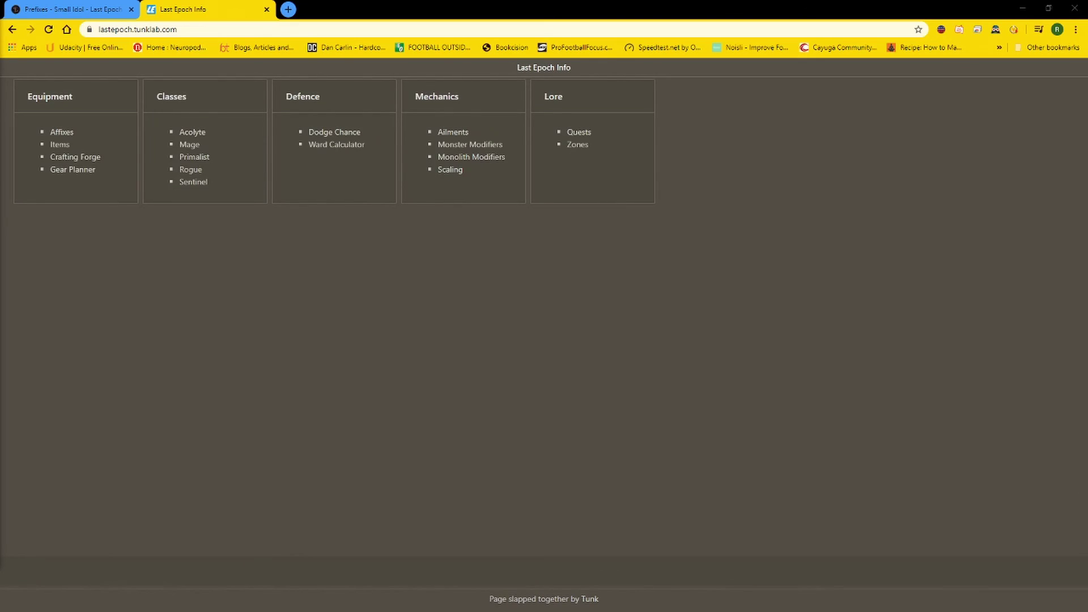